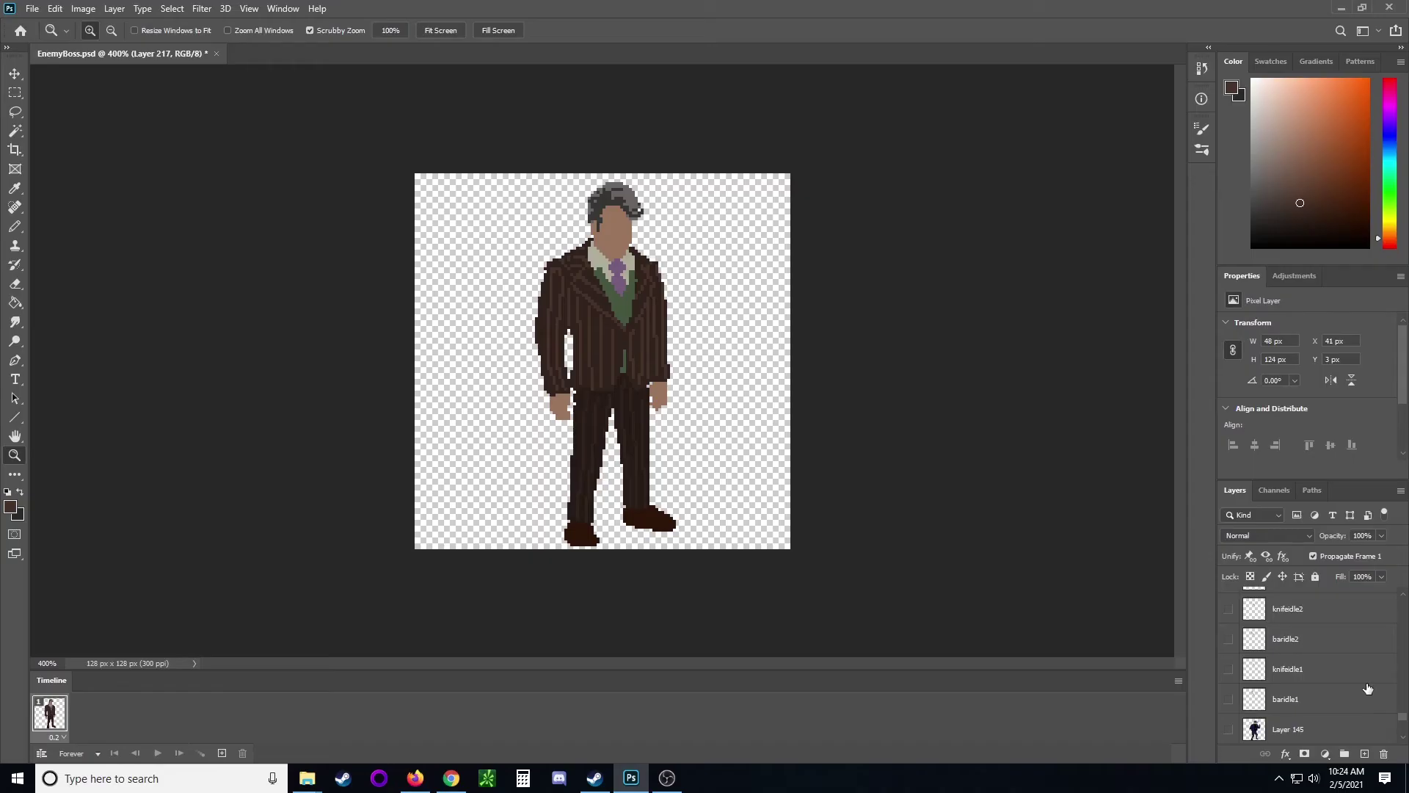
Compare the die1 sketch with Layer 147's figure, then add a new empty layer
{"action": "scroll", "coordinate": [1368, 686], "scroll_direction": "up", "scroll_amount": 2}
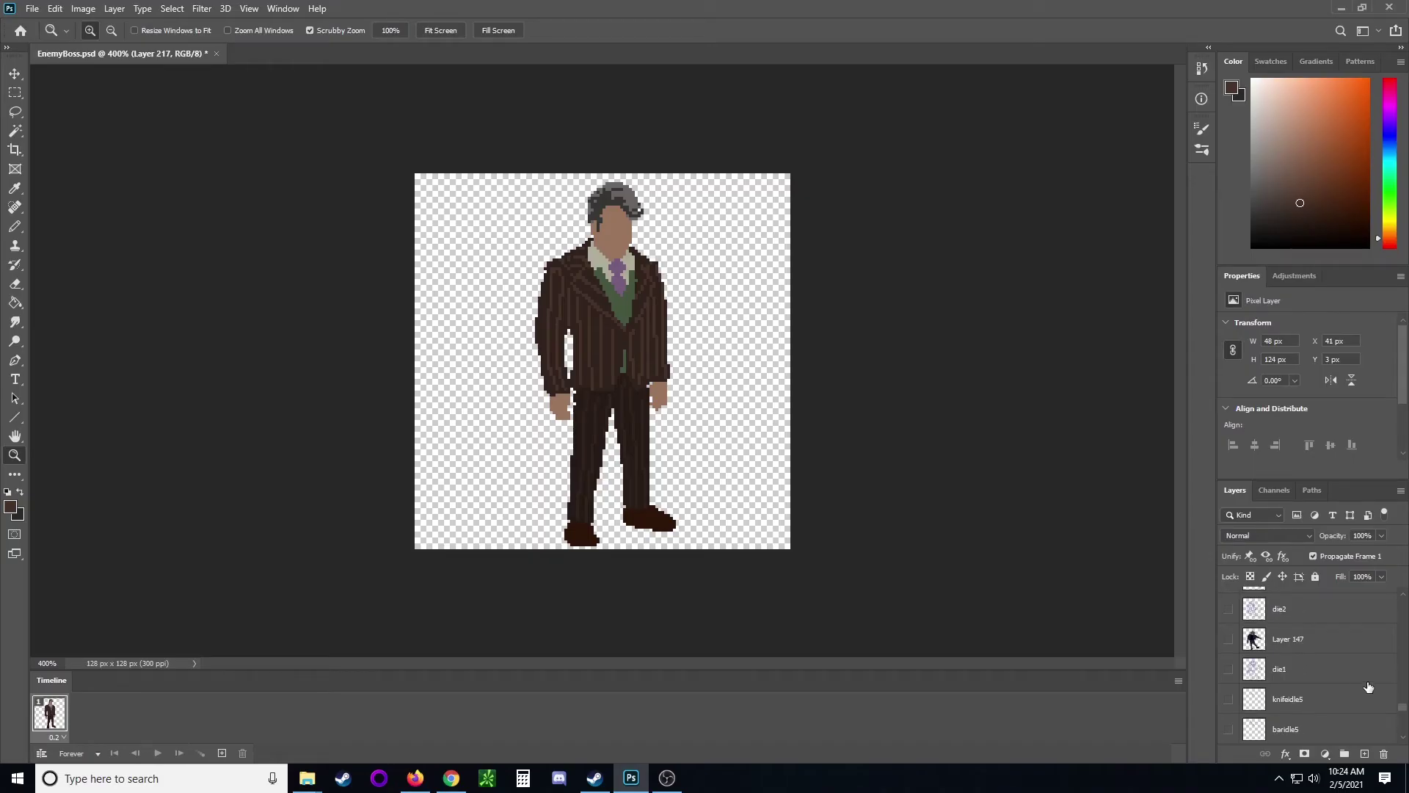
{"action": "left_click", "coordinate": [1230, 667]}
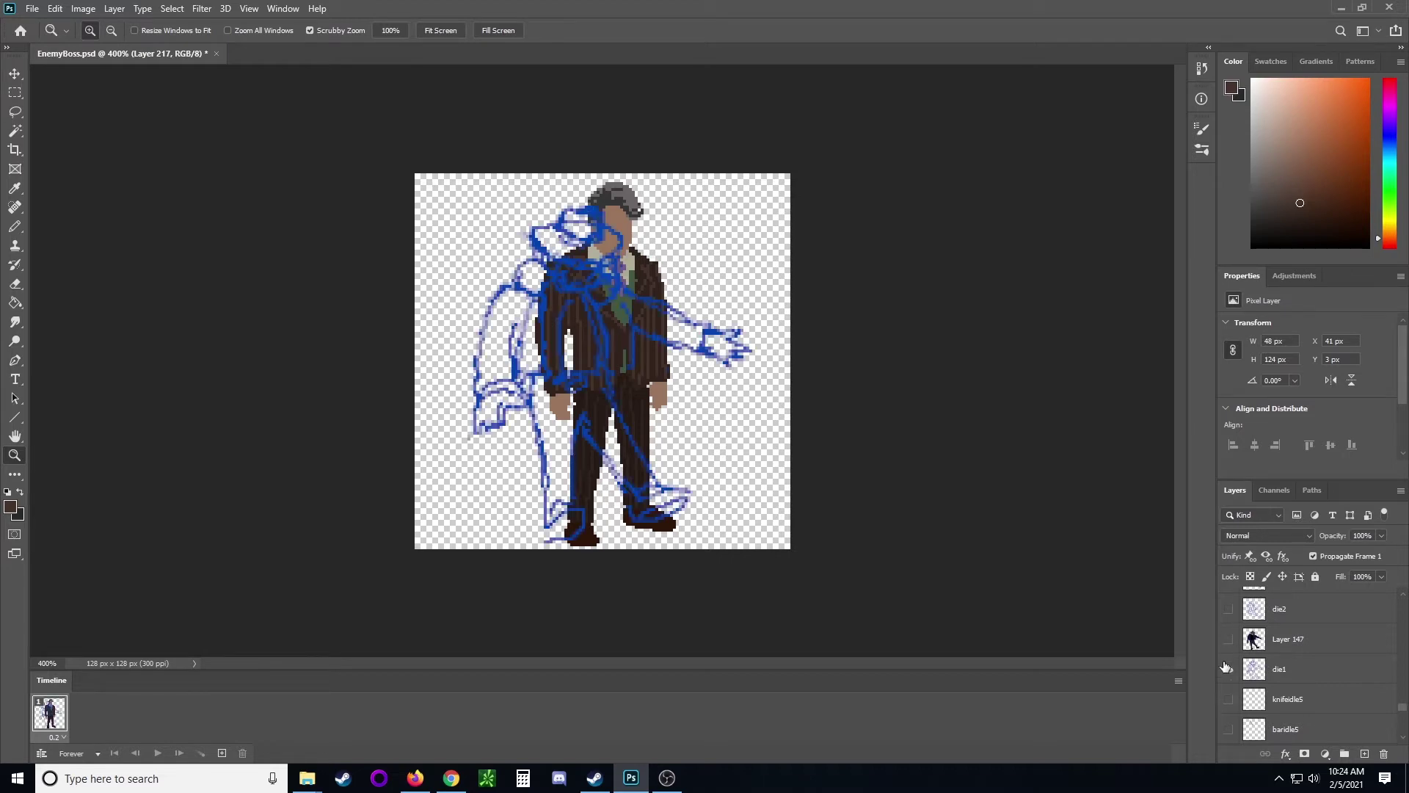
{"action": "left_click", "coordinate": [1229, 668]}
{"action": "left_click", "coordinate": [1229, 639]}
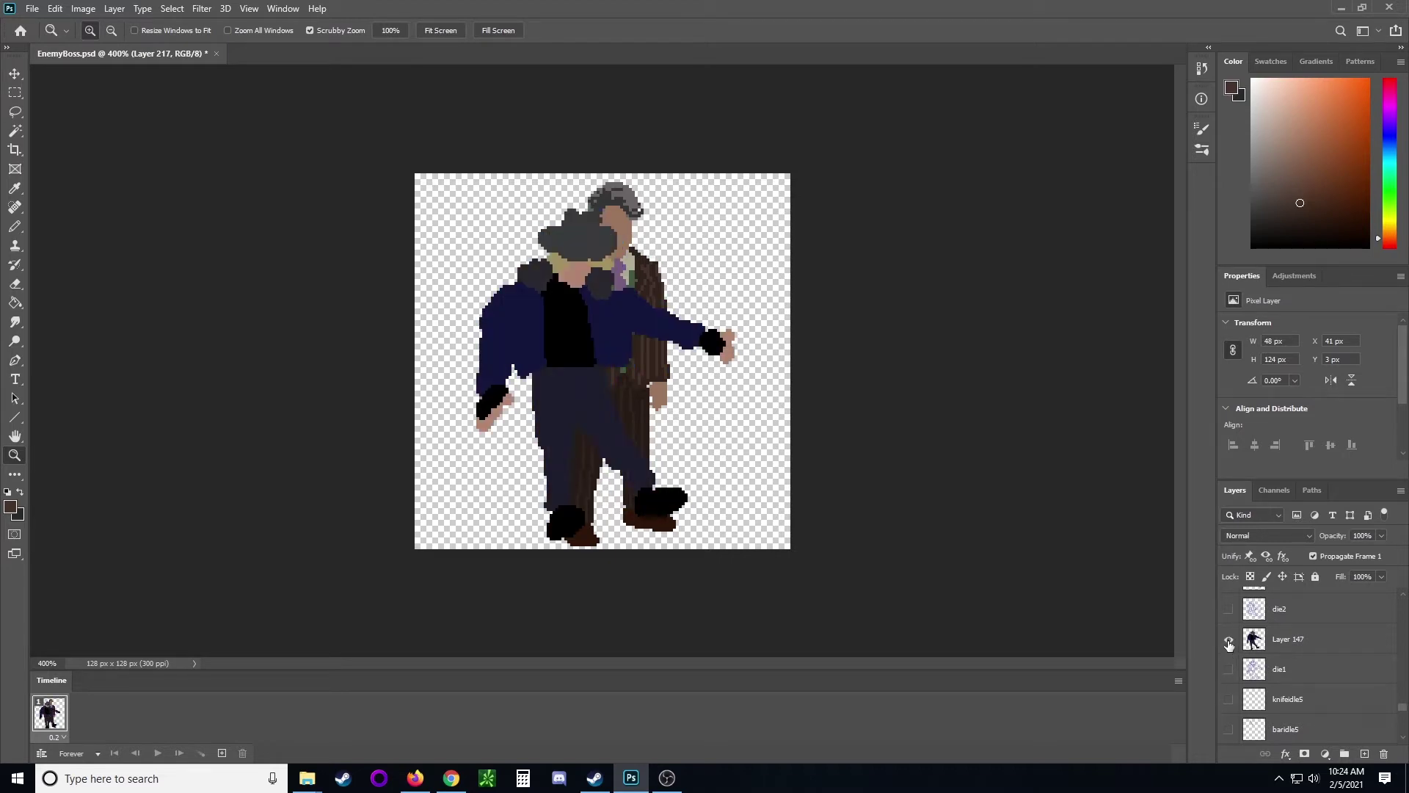
{"action": "left_click", "coordinate": [1229, 640]}
{"action": "key", "text": "ctrl+shift+alt+n"}
Show the die1 sketch on the canvas, checking it against Layer 147's dark figure
{"action": "left_click", "coordinate": [15, 227]}
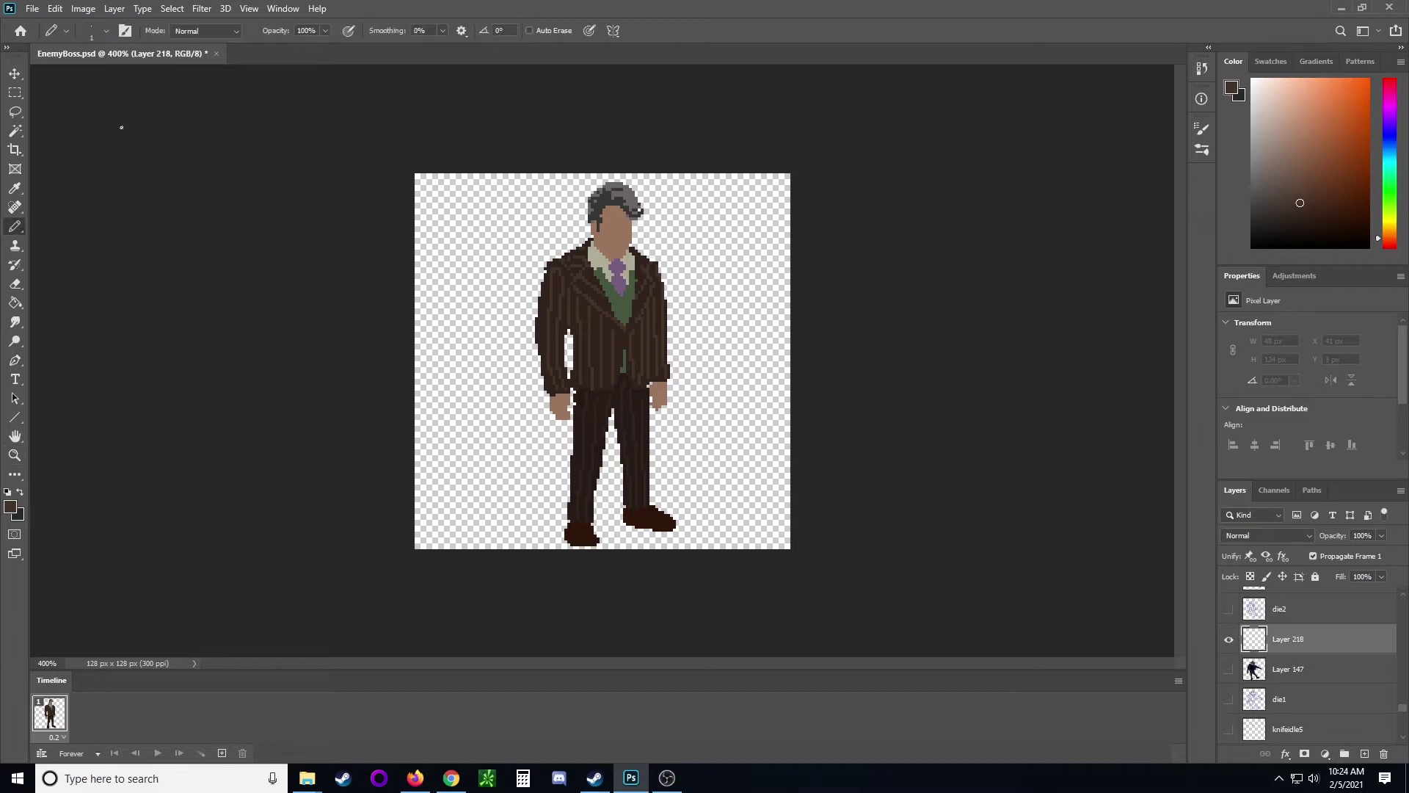
{"action": "left_click", "coordinate": [1230, 669]}
{"action": "left_click", "coordinate": [1228, 698]}
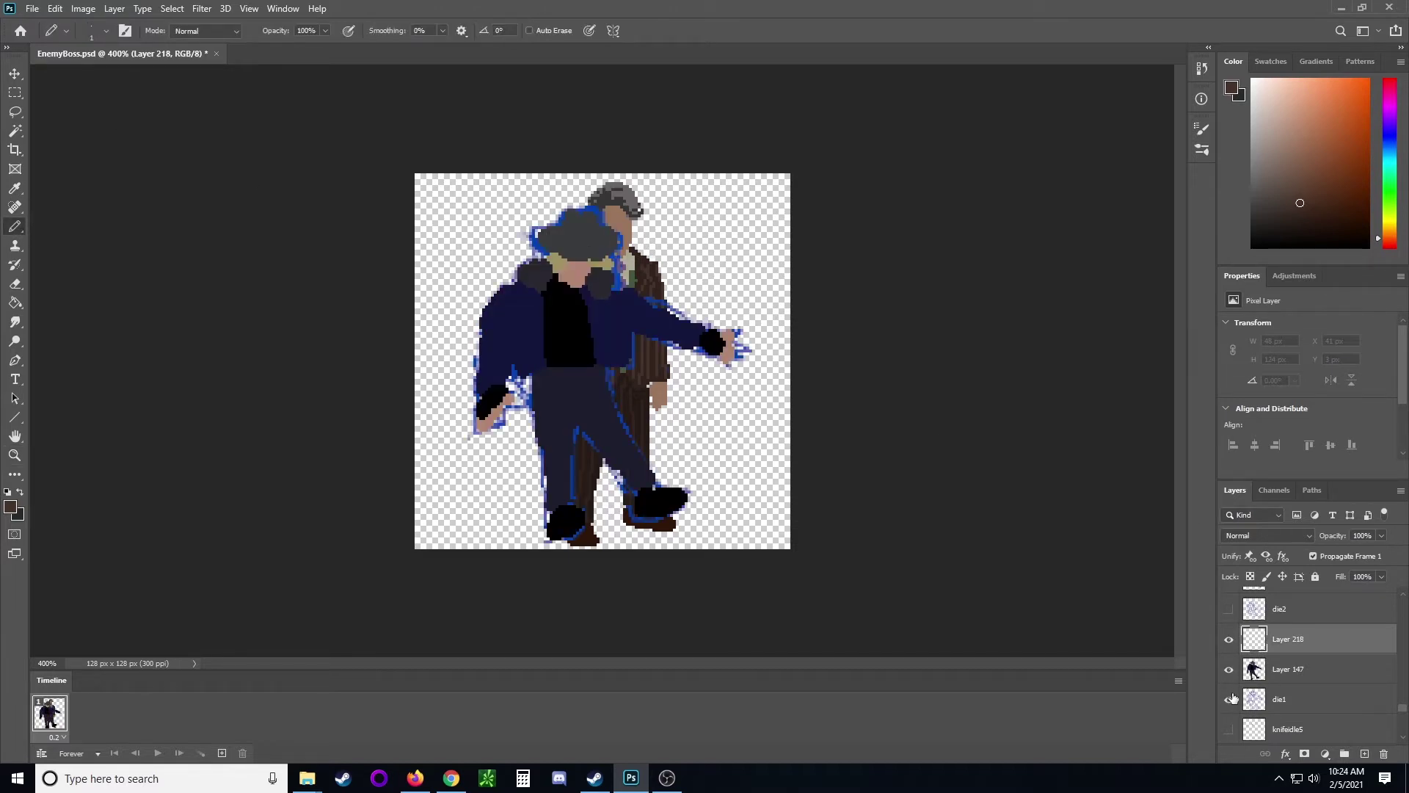
{"action": "left_click", "coordinate": [1229, 670]}
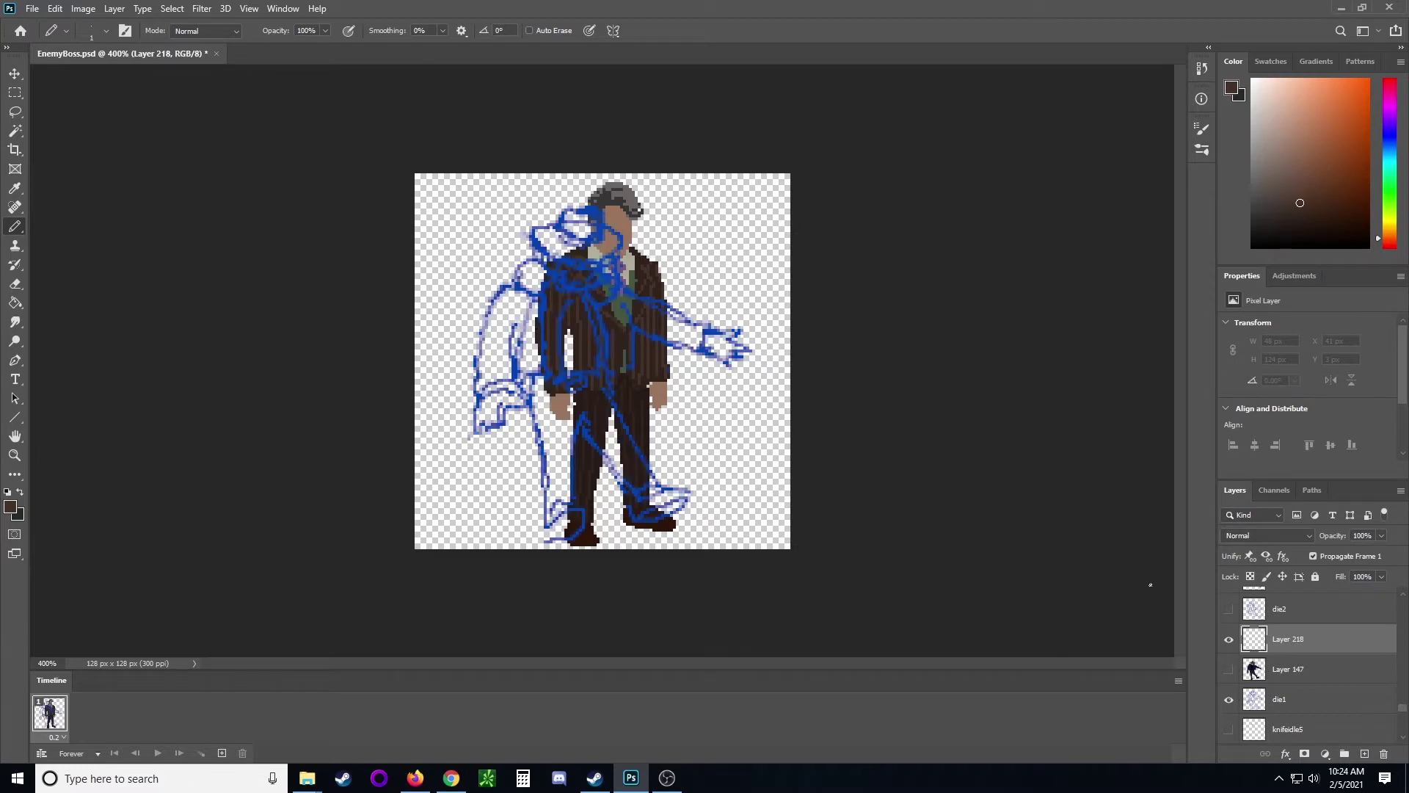
Sample the sketch's blue, then pencil over the hat lines and add a leg stroke
{"action": "key", "text": "i"}
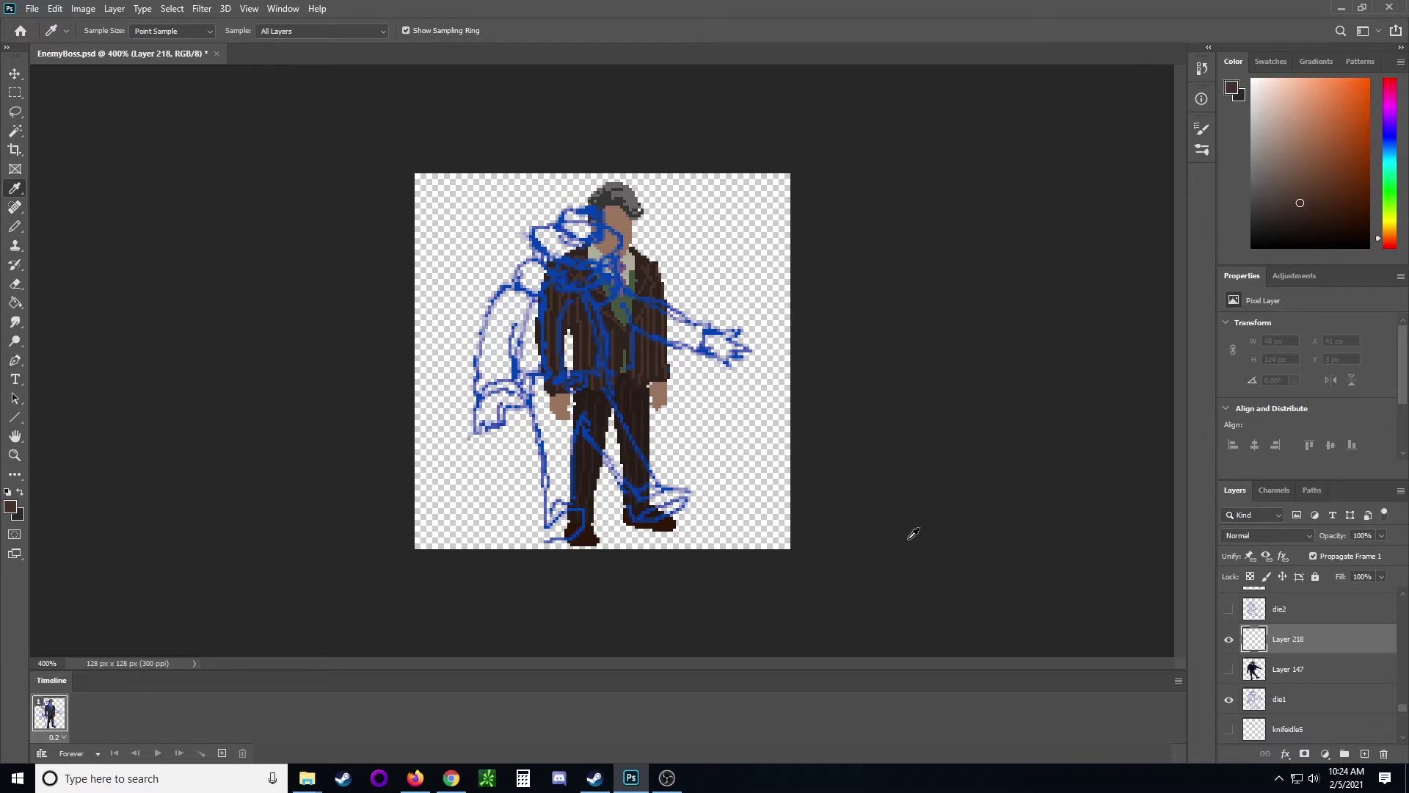
{"action": "left_click", "coordinate": [602, 265]}
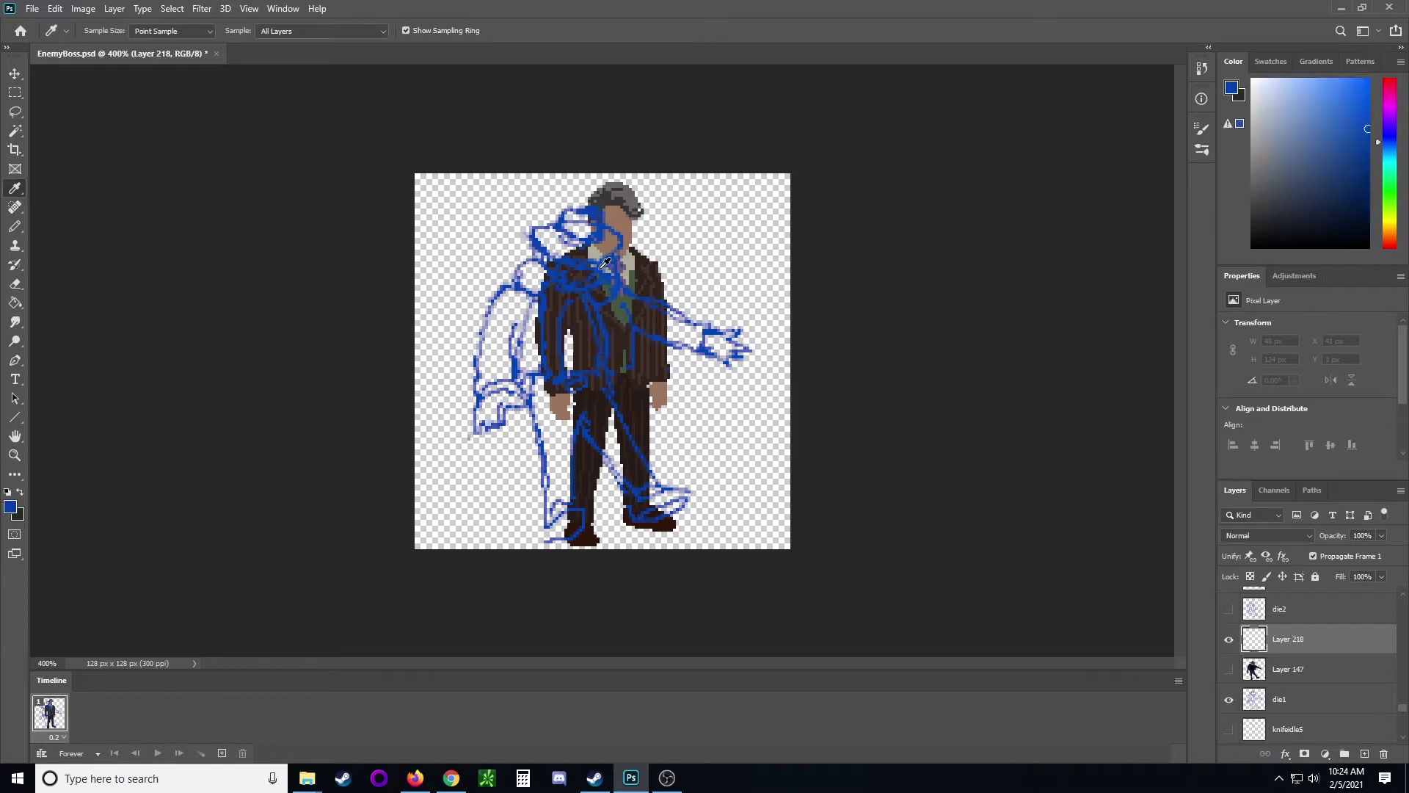
{"action": "key", "text": "b"}
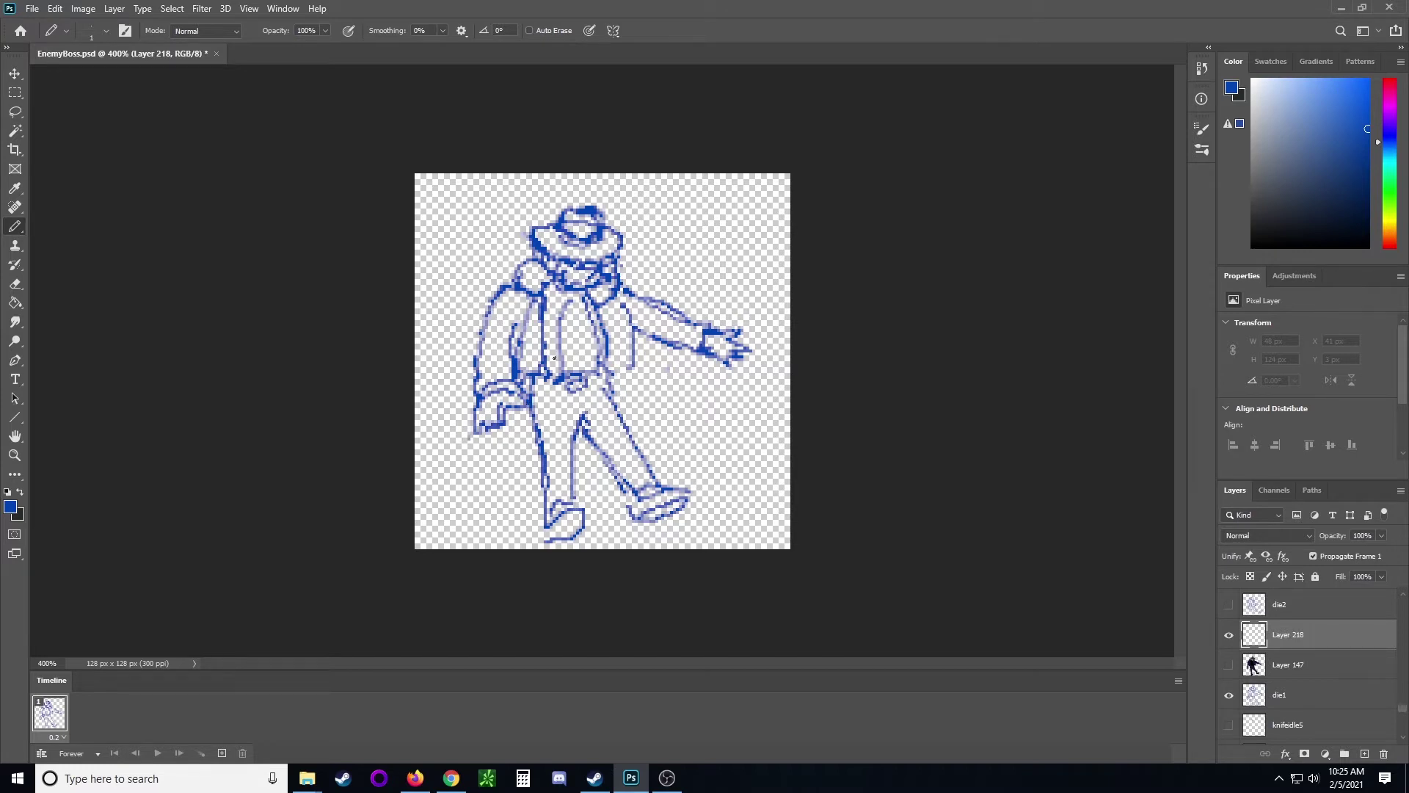
{"action": "left_click_drag", "start_coordinate": [574, 222], "coordinate": [596, 253]}
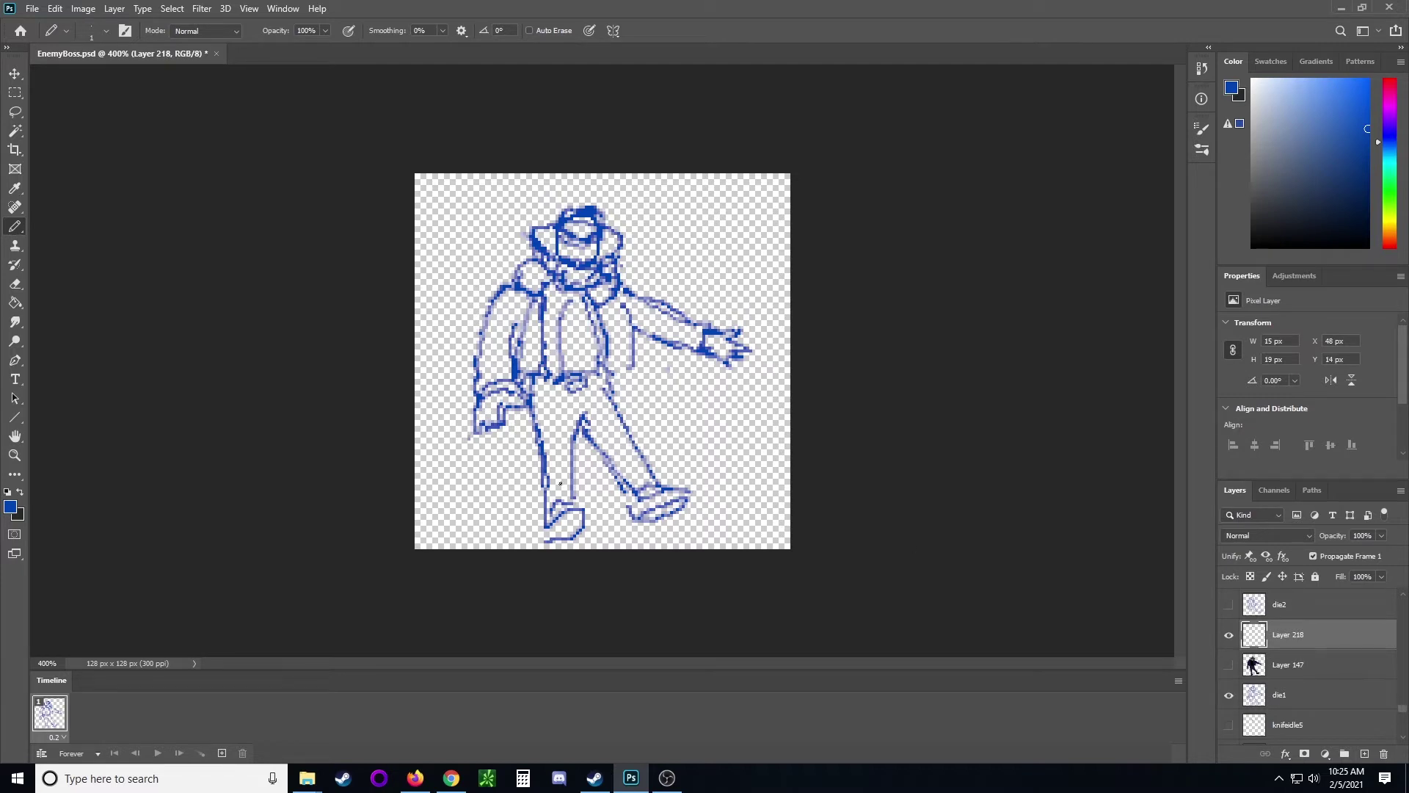
{"action": "left_click_drag", "start_coordinate": [595, 486], "coordinate": [628, 522]}
Show Layer 216's standing figure and lower its opacity to 62%
{"action": "scroll", "coordinate": [1292, 660], "scroll_direction": "down", "scroll_amount": 5}
{"action": "left_click", "coordinate": [1229, 629]}
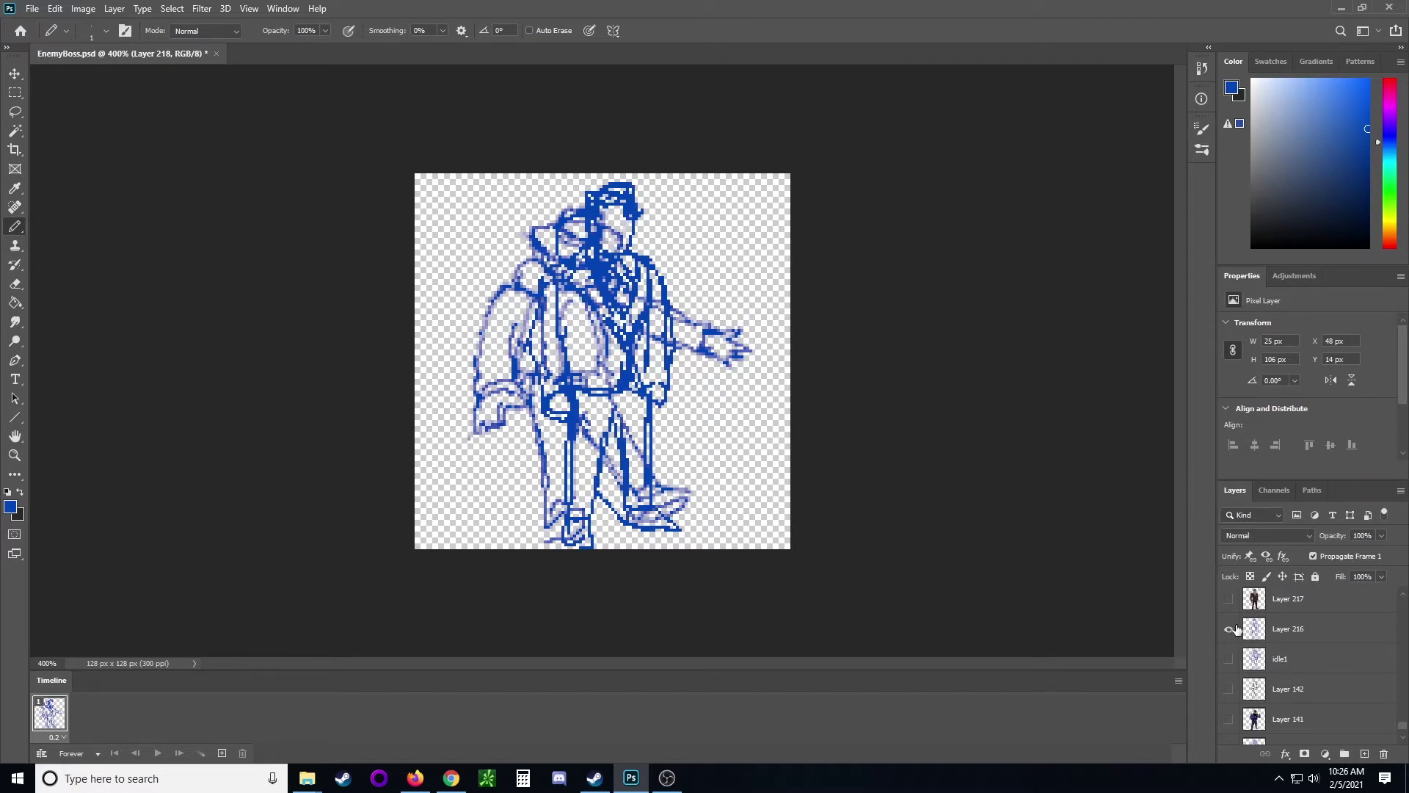
{"action": "left_click", "coordinate": [1336, 629]}
{"action": "left_click", "coordinate": [1381, 535]}
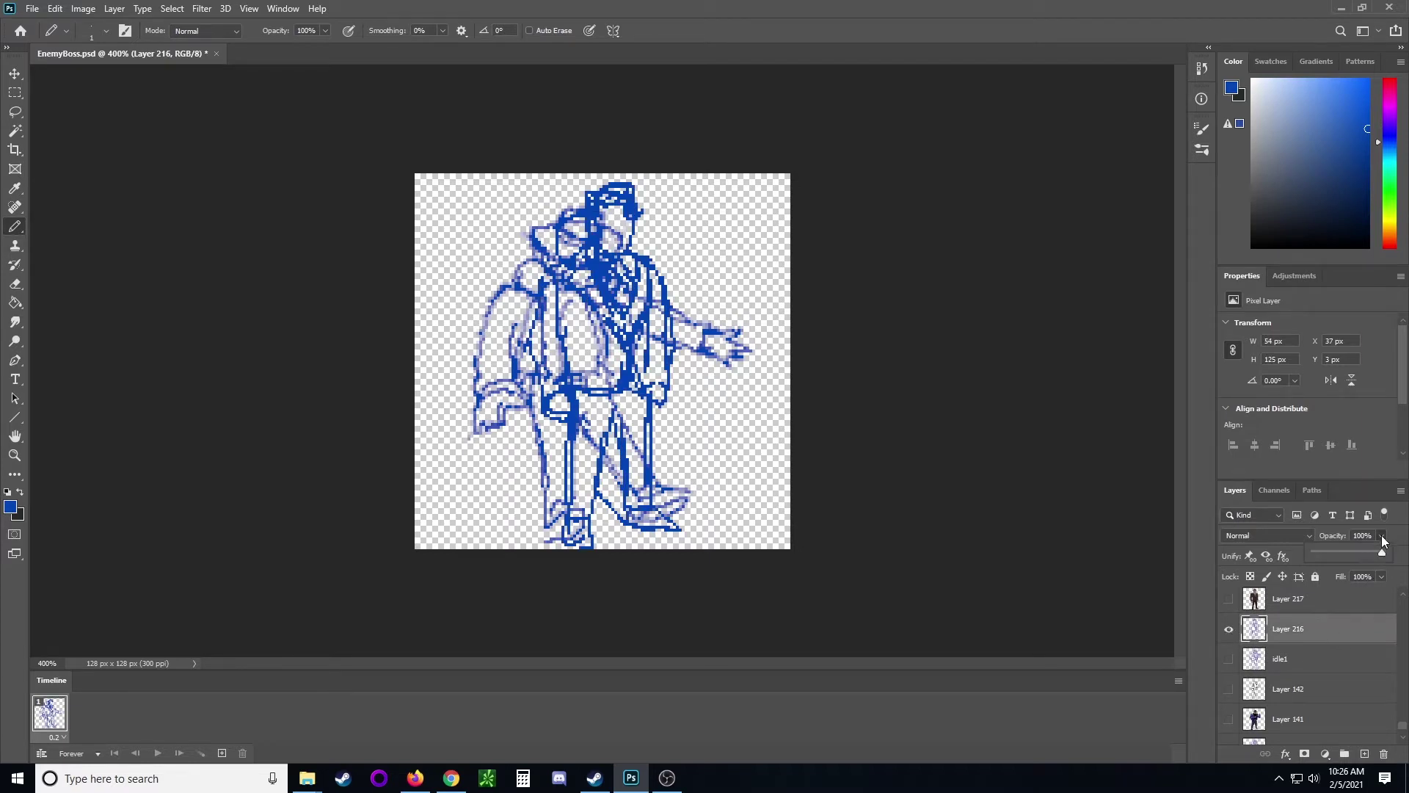
{"action": "left_click_drag", "start_coordinate": [1384, 551], "coordinate": [1356, 553]}
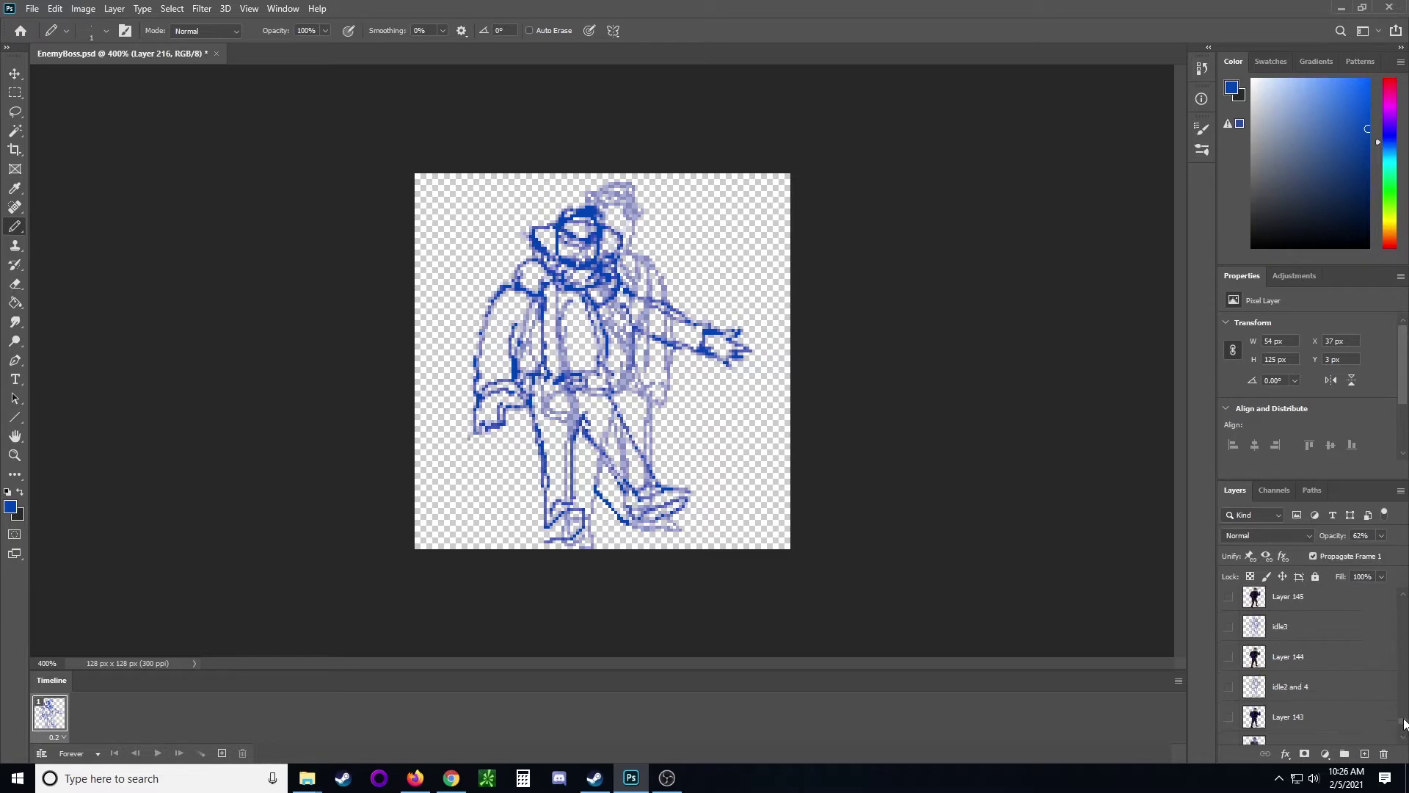
{"action": "left_click_drag", "start_coordinate": [1403, 725], "coordinate": [1406, 708]}
{"action": "scroll", "coordinate": [1406, 708], "scroll_direction": "down", "scroll_amount": 2}
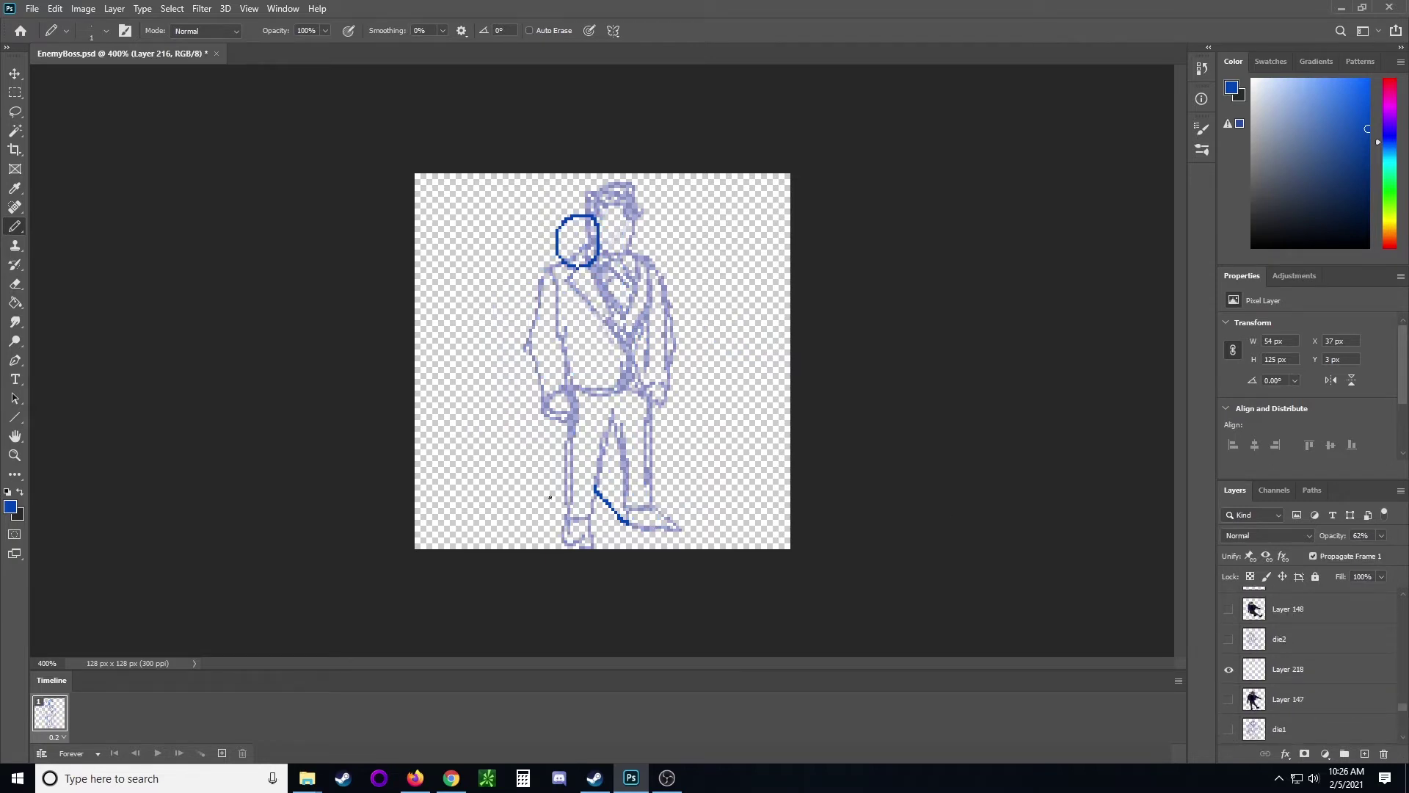
On Layer 218, sketch the head arc, torso line, legs, bent knee, and left arm with hand
{"action": "left_click", "coordinate": [650, 459], "text": "ctrl"}
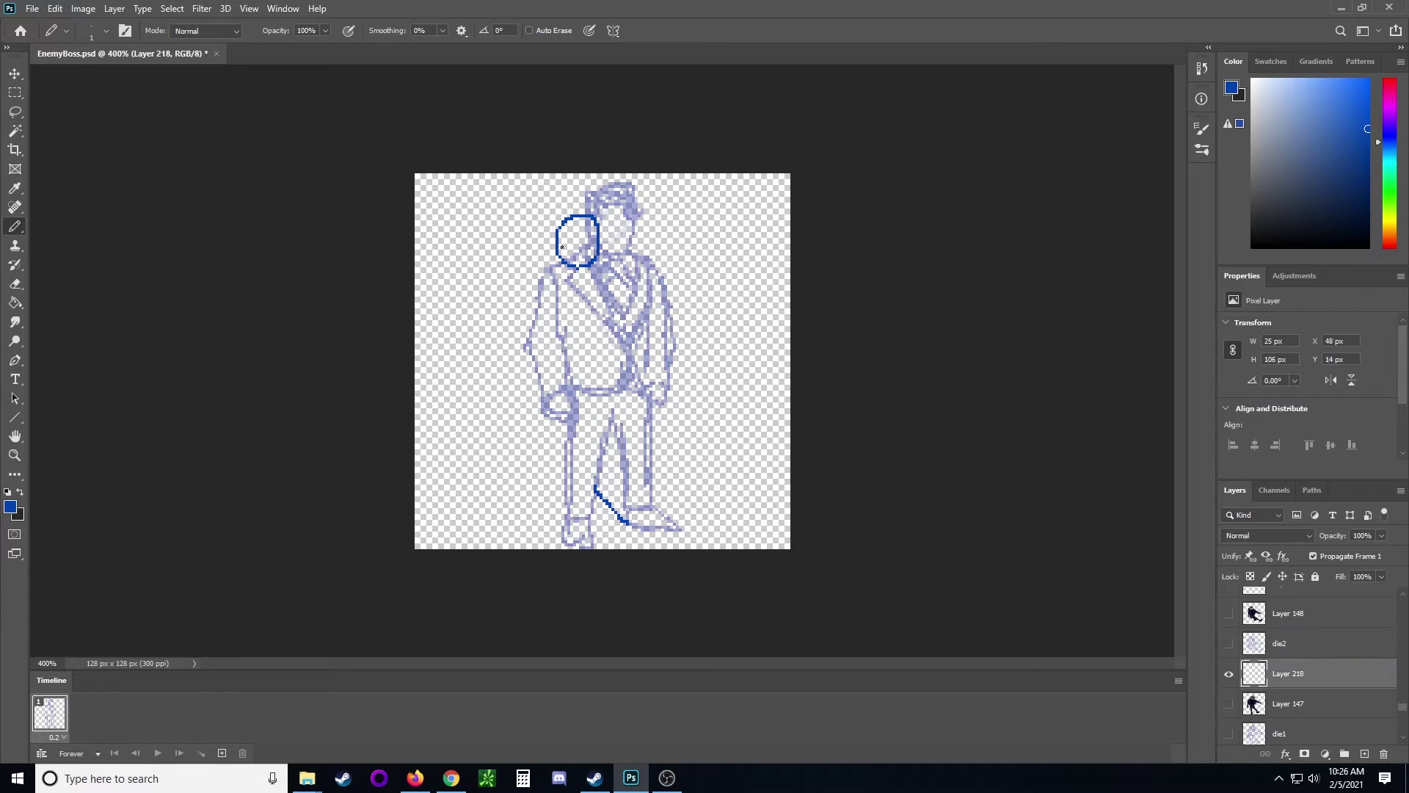
{"action": "mouse_move", "coordinate": [591, 206]}
{"action": "left_mouse_down"}
{"action": "mouse_move", "coordinate": [562, 223]}
{"action": "mouse_move", "coordinate": [590, 205]}
{"action": "mouse_move", "coordinate": [609, 225]}
{"action": "mouse_move", "coordinate": [593, 255]}
{"action": "mouse_move", "coordinate": [546, 269]}
{"action": "mouse_move", "coordinate": [604, 255]}
{"action": "left_mouse_up"}
{"action": "left_click_drag", "start_coordinate": [550, 282], "coordinate": [600, 473]}
{"action": "mouse_move", "coordinate": [556, 353]}
{"action": "left_mouse_down"}
{"action": "mouse_move", "coordinate": [575, 542]}
{"action": "mouse_move", "coordinate": [601, 547]}
{"action": "mouse_move", "coordinate": [620, 519]}
{"action": "left_mouse_up"}
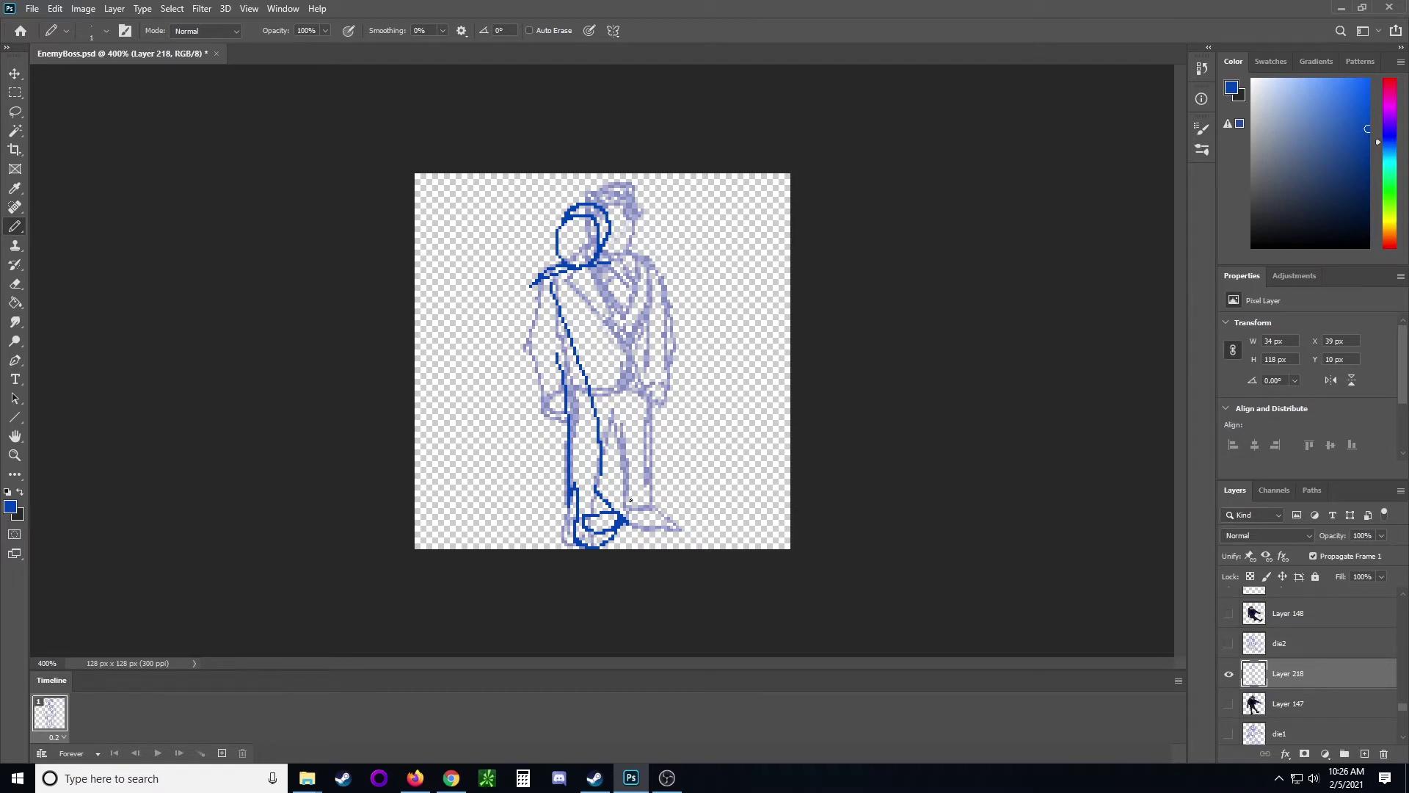
{"action": "mouse_move", "coordinate": [620, 488]}
{"action": "left_mouse_down"}
{"action": "mouse_move", "coordinate": [647, 522]}
{"action": "mouse_move", "coordinate": [681, 440]}
{"action": "mouse_move", "coordinate": [632, 487]}
{"action": "left_mouse_up"}
{"action": "mouse_move", "coordinate": [608, 389]}
{"action": "left_mouse_down"}
{"action": "mouse_move", "coordinate": [672, 442]}
{"action": "mouse_move", "coordinate": [655, 411]}
{"action": "mouse_move", "coordinate": [633, 492]}
{"action": "left_mouse_up"}
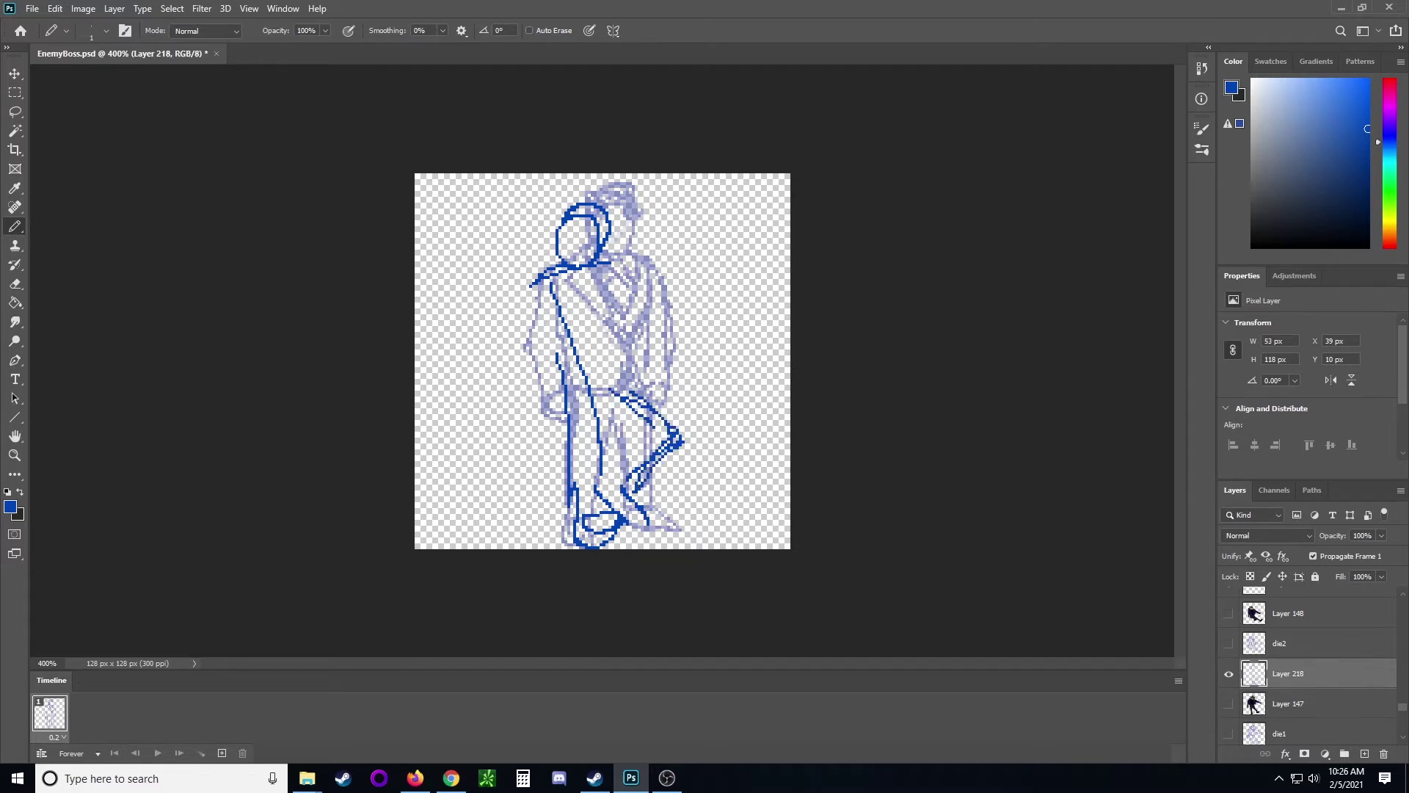
{"action": "mouse_move", "coordinate": [652, 445]}
{"action": "left_mouse_down"}
{"action": "mouse_move", "coordinate": [626, 411]}
{"action": "mouse_move", "coordinate": [620, 438]}
{"action": "mouse_move", "coordinate": [594, 447]}
{"action": "mouse_move", "coordinate": [591, 390]}
{"action": "mouse_move", "coordinate": [585, 522]}
{"action": "left_mouse_up"}
{"action": "left_click_drag", "start_coordinate": [601, 404], "coordinate": [599, 489]}
{"action": "left_click_drag", "start_coordinate": [529, 397], "coordinate": [550, 401]}
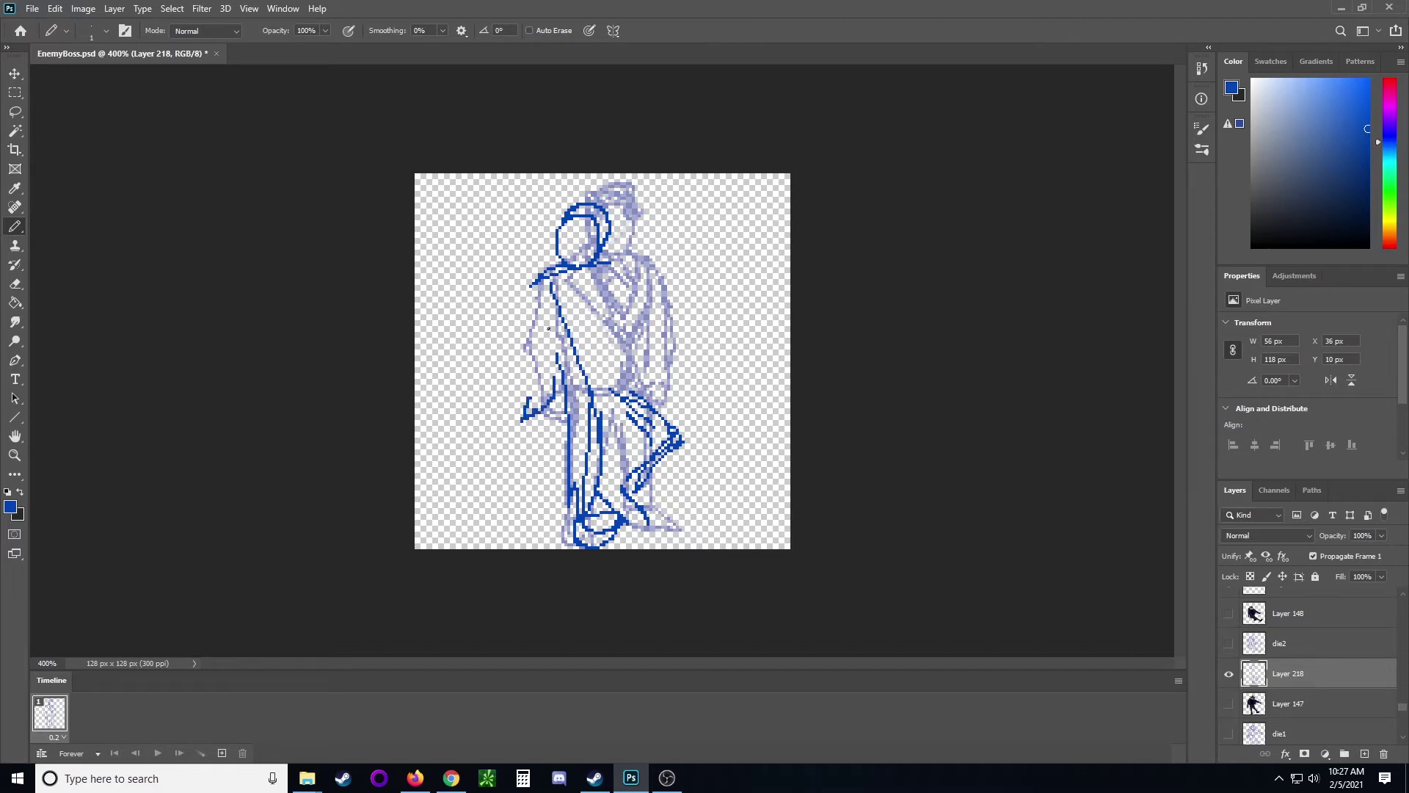
{"action": "mouse_move", "coordinate": [530, 296]}
{"action": "left_mouse_down"}
{"action": "mouse_move", "coordinate": [521, 394]}
{"action": "mouse_move", "coordinate": [537, 389]}
{"action": "mouse_move", "coordinate": [550, 310]}
{"action": "left_mouse_up"}
Add the neck, collar, right torso side, shoulder, right arm, and leg refinements
{"action": "mouse_move", "coordinate": [586, 273]}
{"action": "left_mouse_down"}
{"action": "mouse_move", "coordinate": [609, 209]}
{"action": "mouse_move", "coordinate": [624, 207]}
{"action": "mouse_move", "coordinate": [582, 233]}
{"action": "left_mouse_up"}
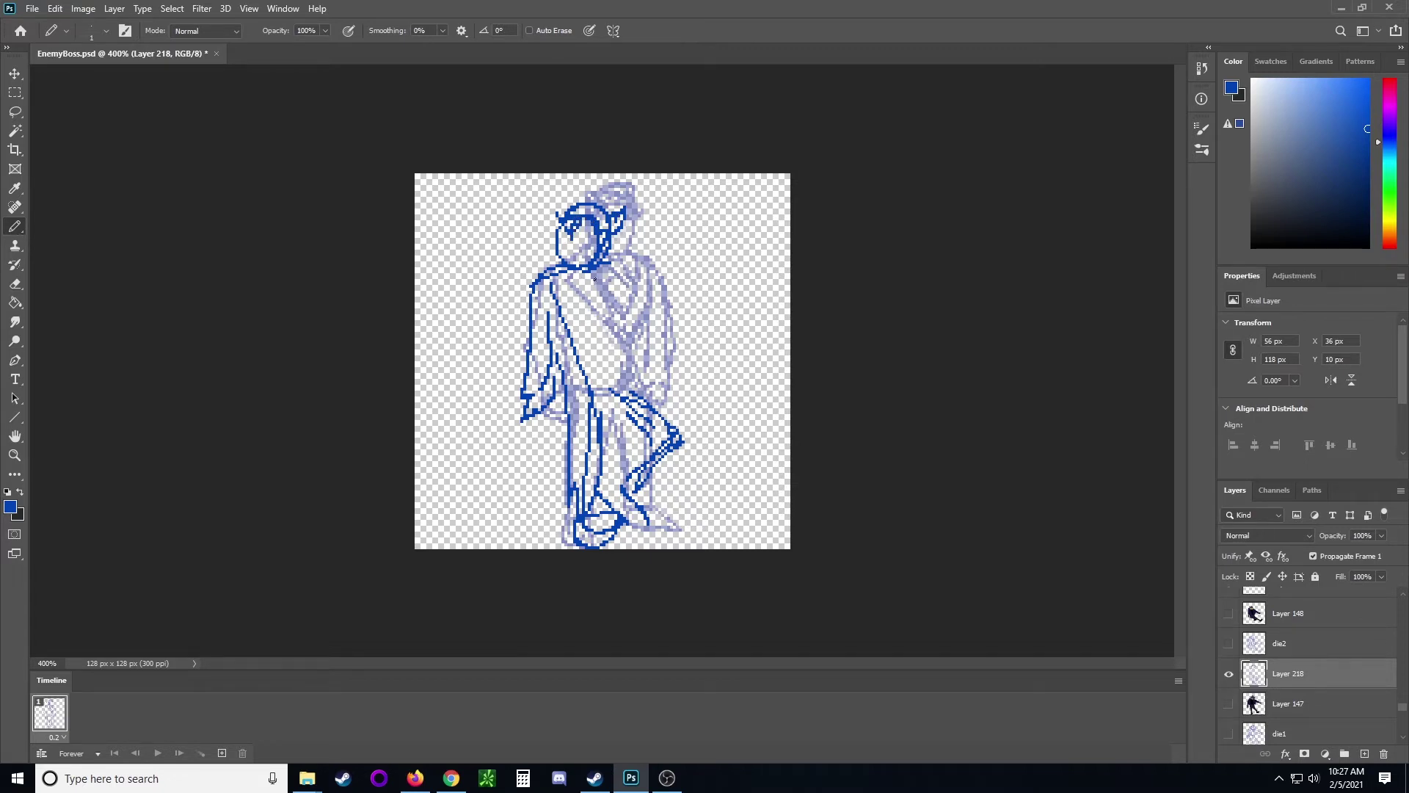
{"action": "mouse_move", "coordinate": [589, 279]}
{"action": "left_mouse_down"}
{"action": "mouse_move", "coordinate": [602, 307]}
{"action": "mouse_move", "coordinate": [609, 269]}
{"action": "left_mouse_up"}
{"action": "left_click_drag", "start_coordinate": [609, 271], "coordinate": [628, 390]}
{"action": "left_click_drag", "start_coordinate": [625, 311], "coordinate": [653, 353]}
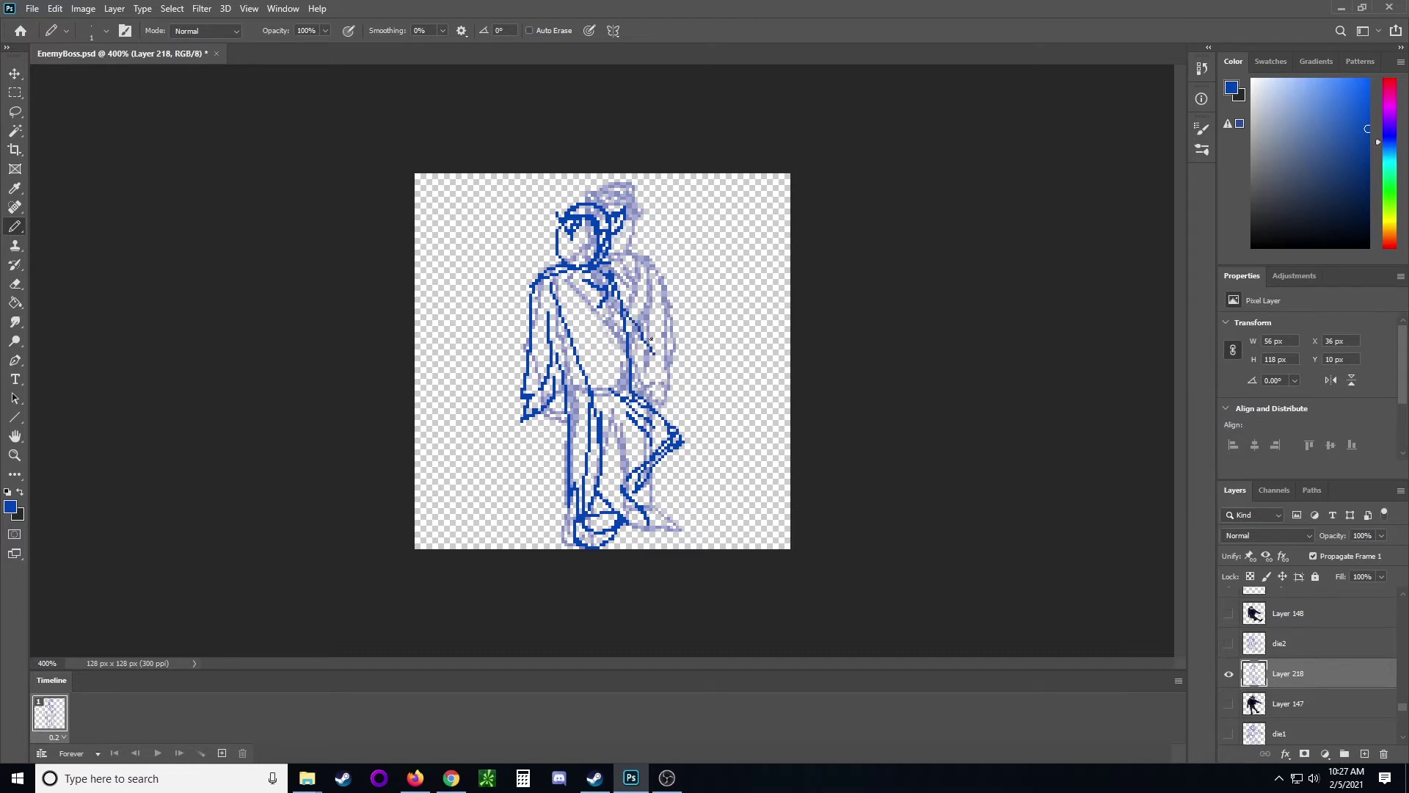
{"action": "left_click_drag", "start_coordinate": [625, 260], "coordinate": [655, 309]}
{"action": "mouse_move", "coordinate": [654, 364]}
{"action": "left_mouse_down"}
{"action": "mouse_move", "coordinate": [689, 426]}
{"action": "mouse_move", "coordinate": [686, 383]}
{"action": "left_mouse_up"}
{"action": "left_click_drag", "start_coordinate": [664, 314], "coordinate": [683, 369]}
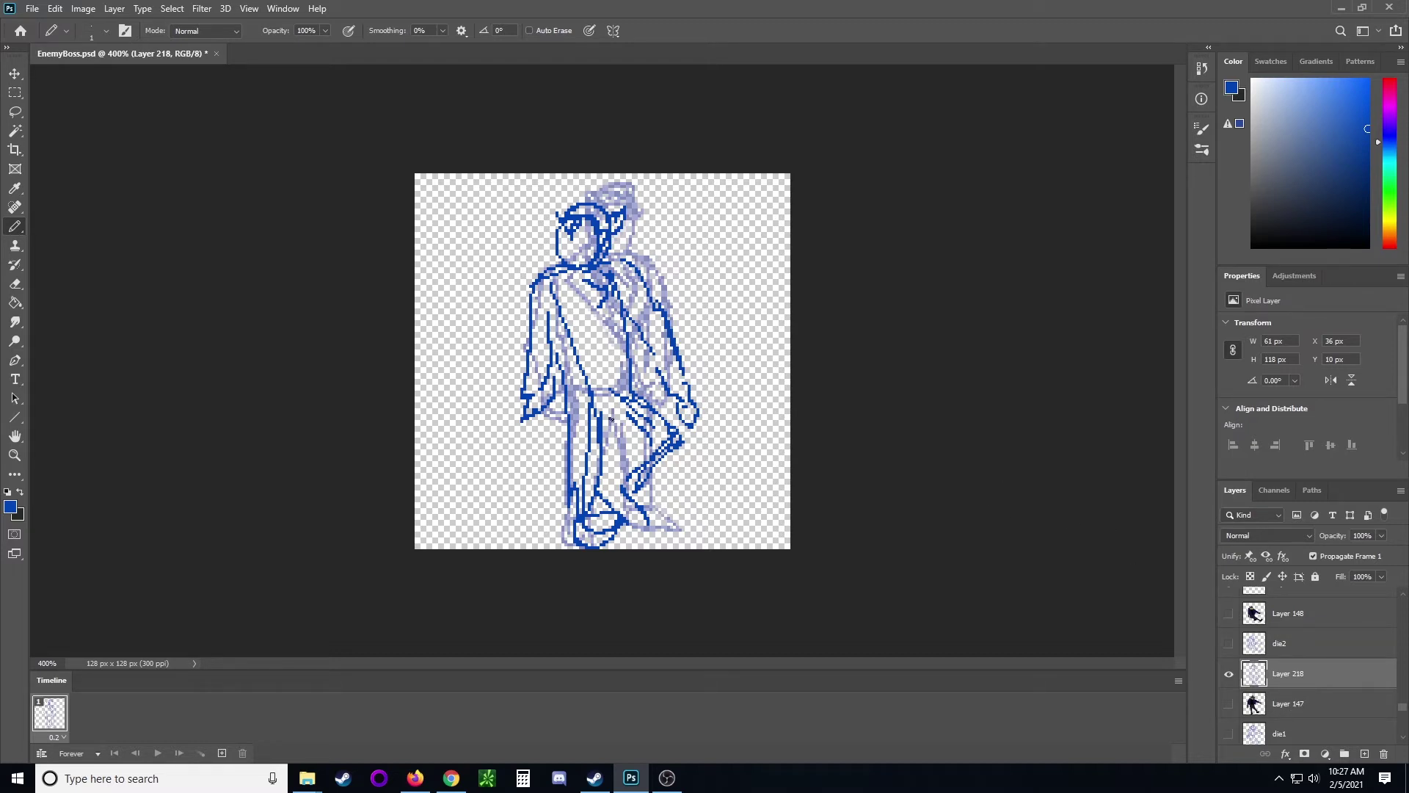
{"action": "left_click_drag", "start_coordinate": [610, 419], "coordinate": [591, 473]}
{"action": "mouse_move", "coordinate": [574, 391]}
{"action": "left_mouse_down"}
{"action": "mouse_move", "coordinate": [592, 509]}
{"action": "mouse_move", "coordinate": [618, 541]}
{"action": "mouse_move", "coordinate": [584, 540]}
{"action": "left_mouse_up"}
{"action": "left_click_drag", "start_coordinate": [620, 473], "coordinate": [615, 399]}
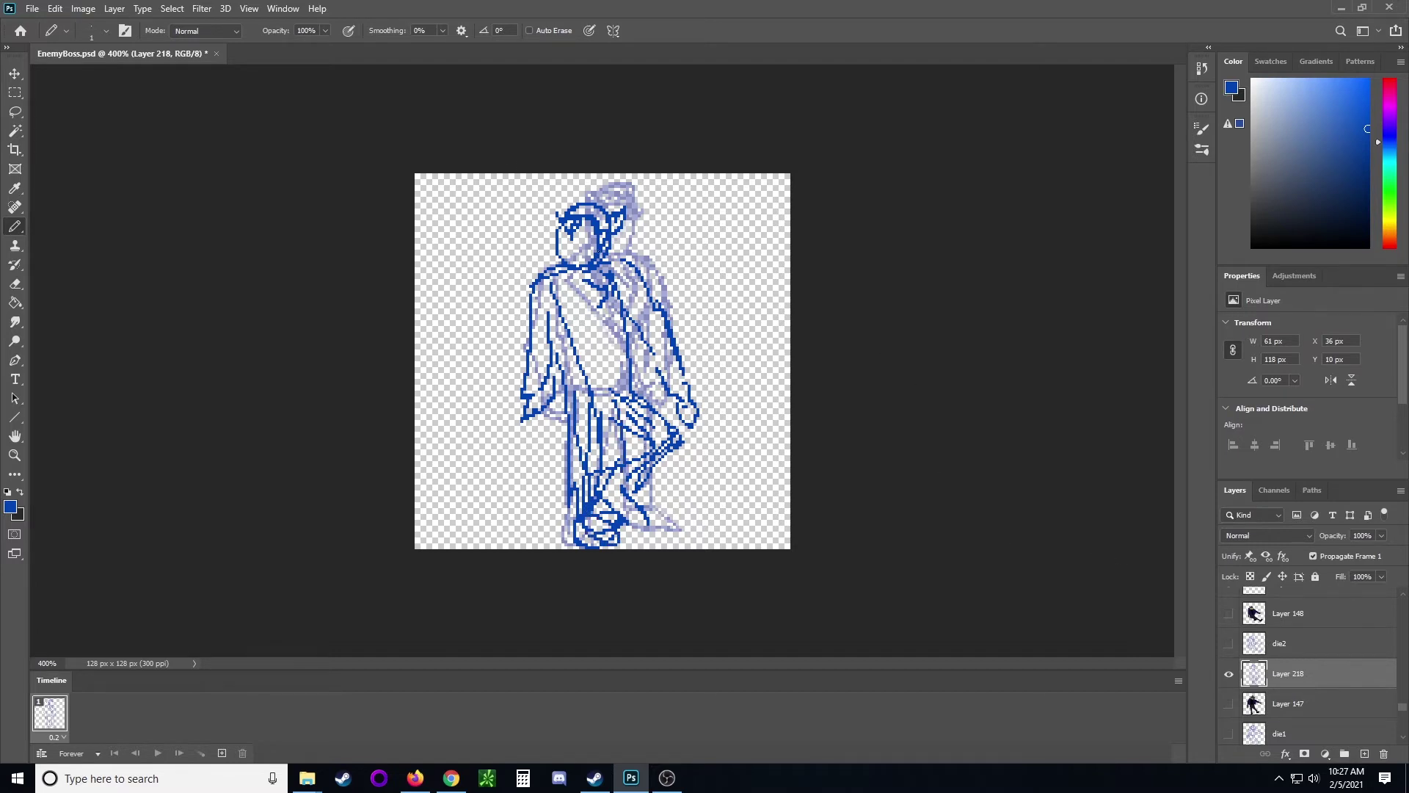
{"action": "mouse_move", "coordinate": [559, 259]}
{"action": "left_mouse_down"}
{"action": "mouse_move", "coordinate": [522, 276]}
{"action": "mouse_move", "coordinate": [545, 269]}
{"action": "left_mouse_up"}
Compare the die2 sketch with the Layer 218 outline by toggling their visibility
{"action": "left_click", "coordinate": [1403, 594]}
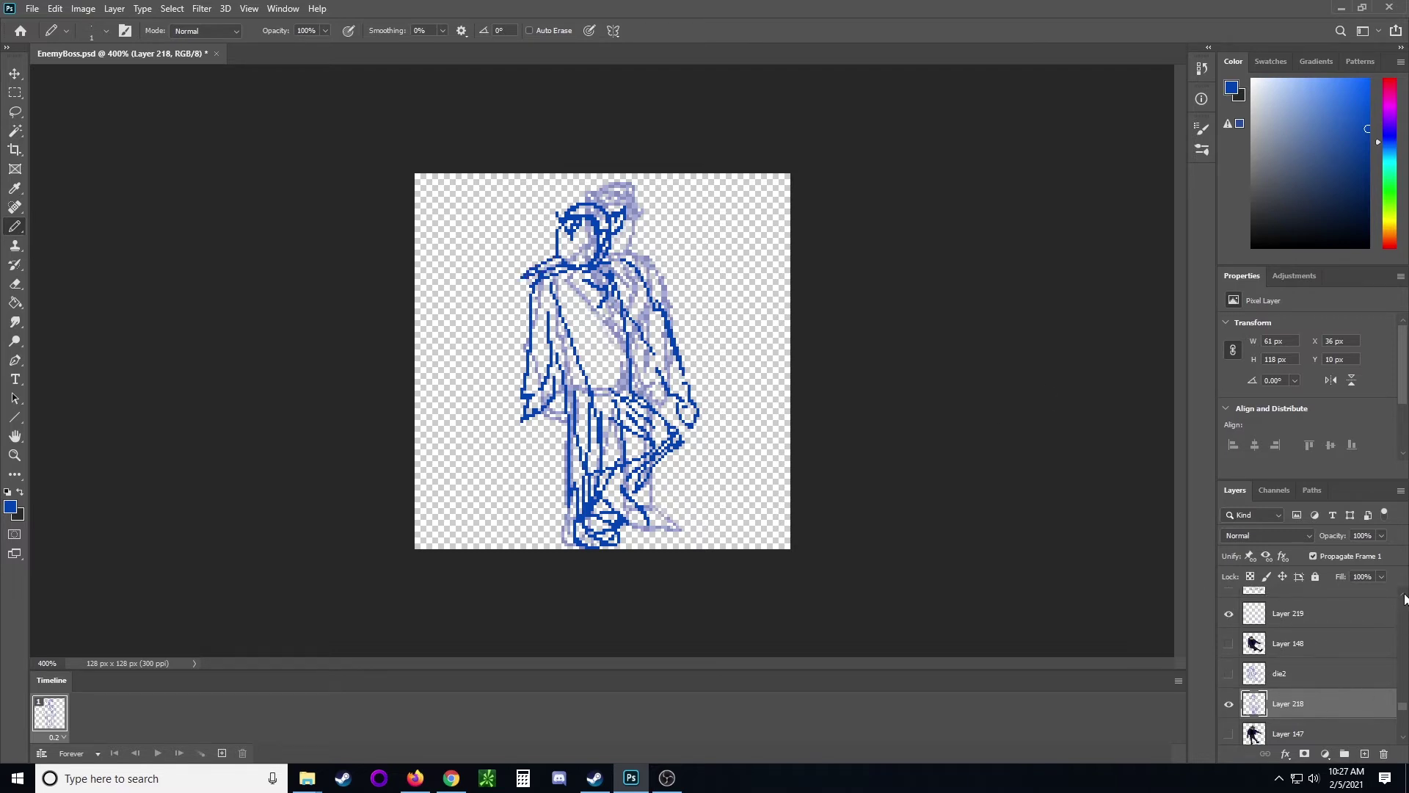
{"action": "left_click", "coordinate": [1403, 595]}
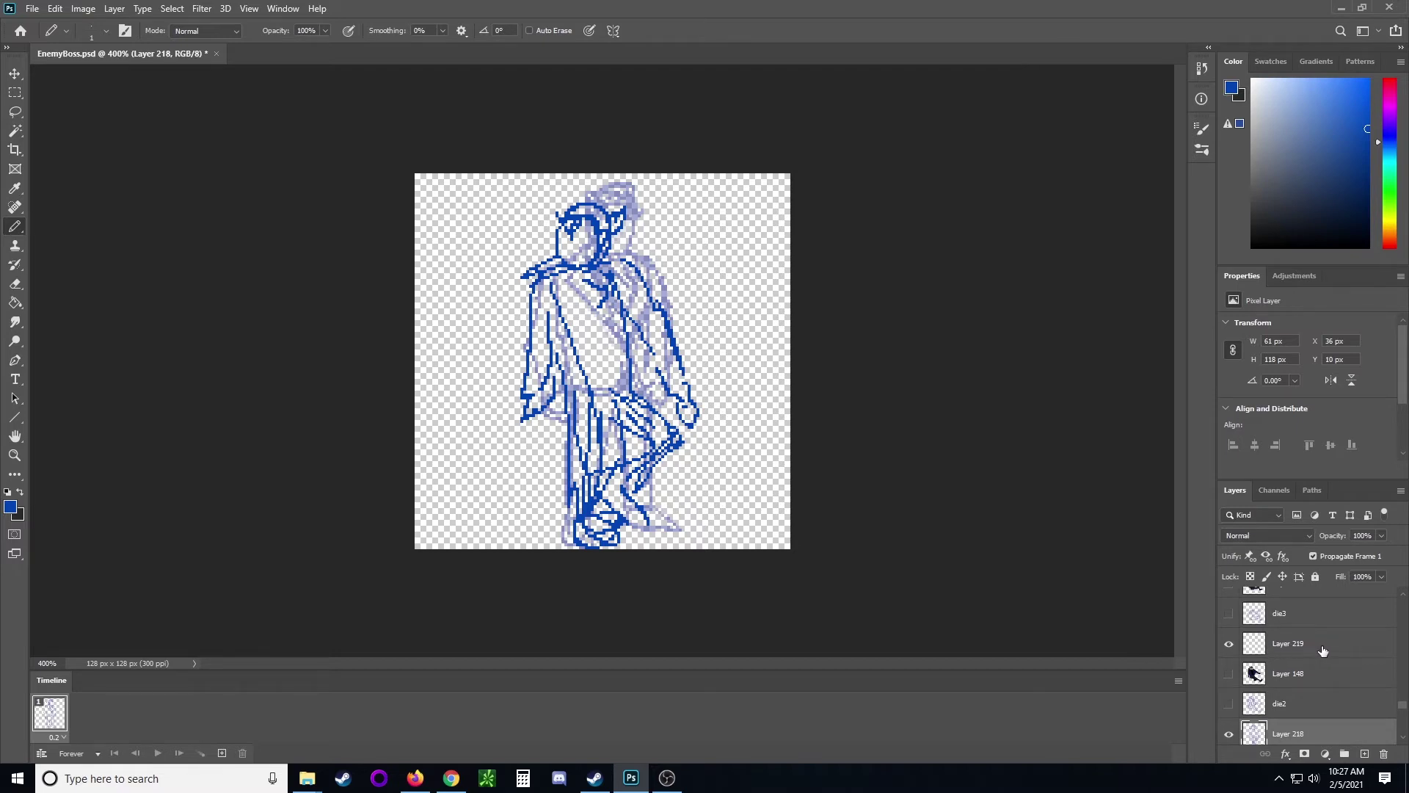
{"action": "left_click", "coordinate": [1229, 704]}
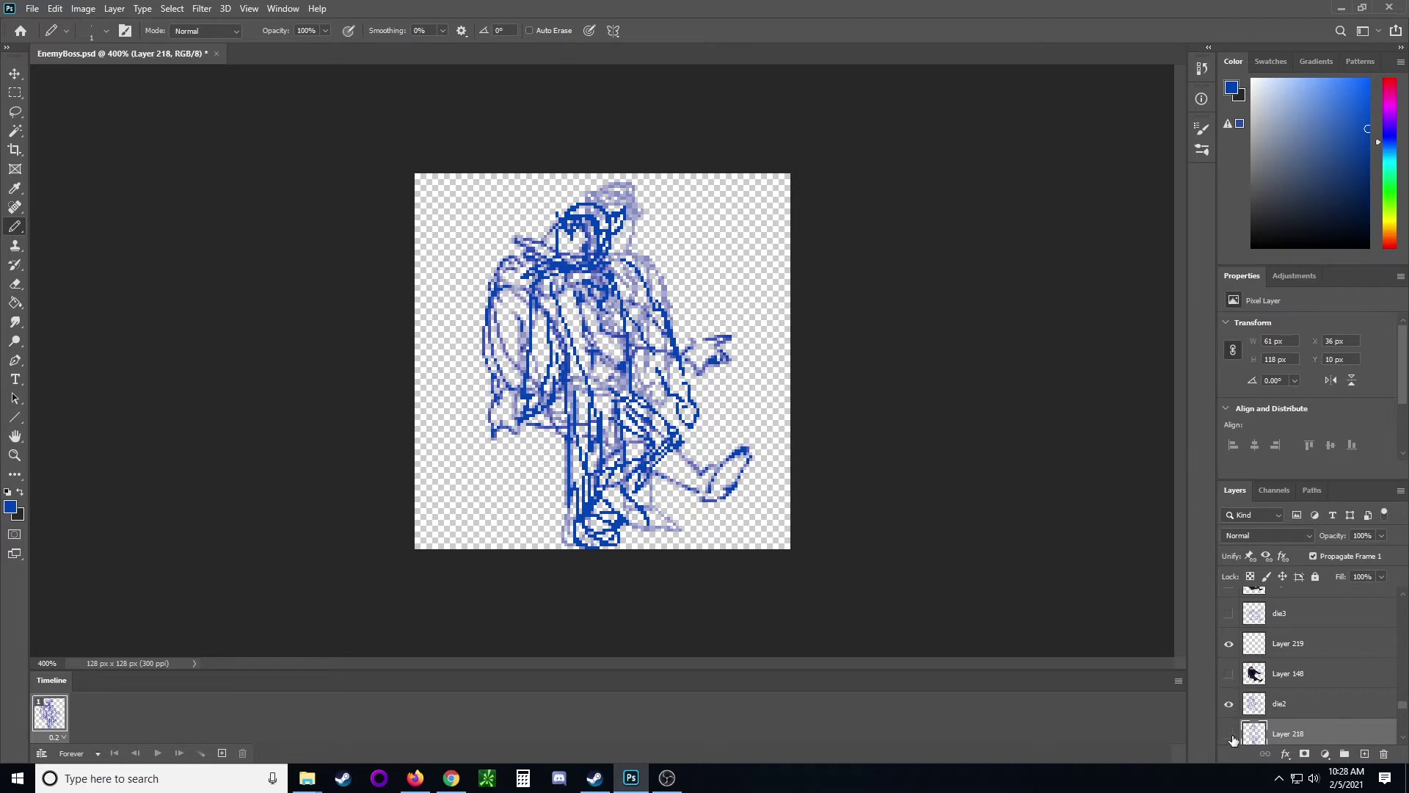
{"action": "left_click", "coordinate": [1230, 734]}
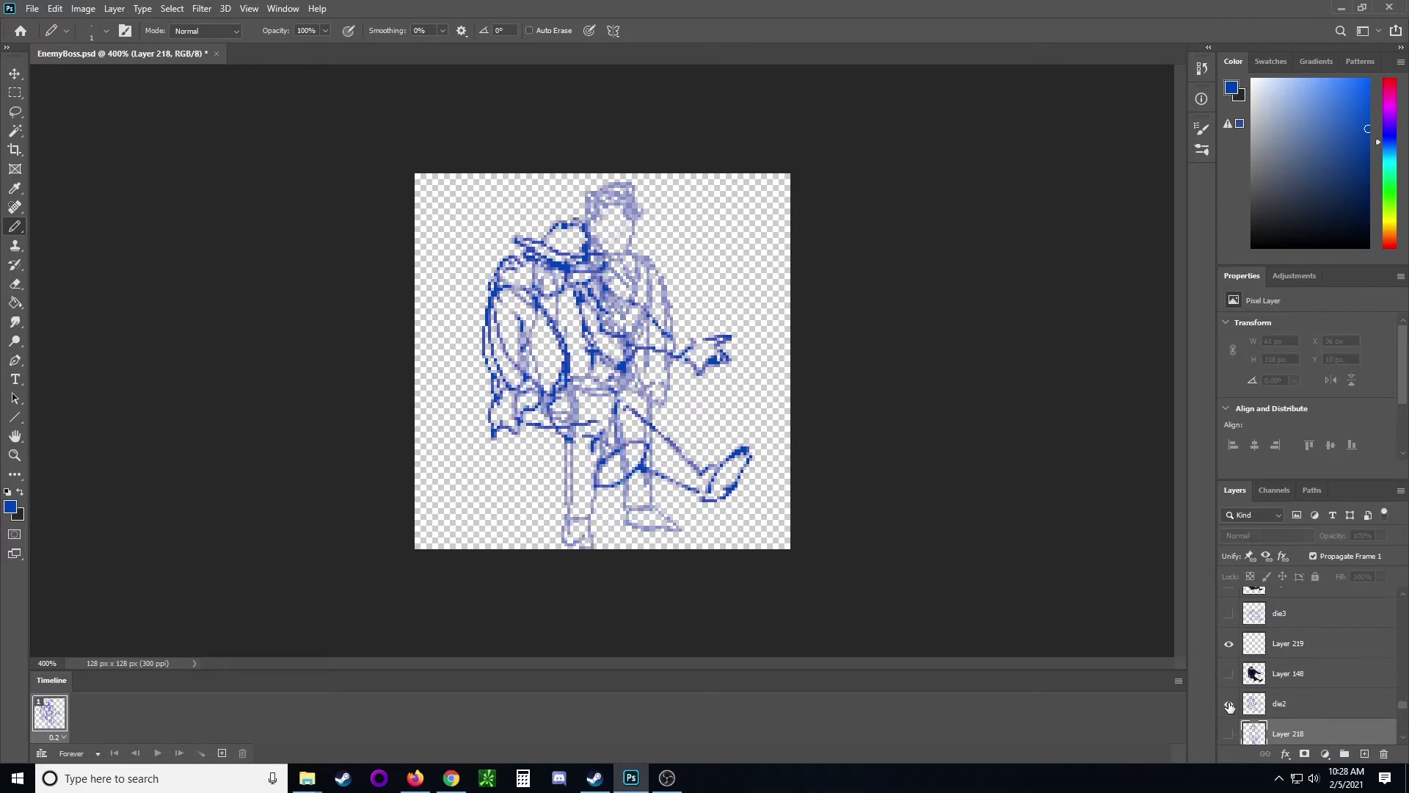
{"action": "left_click", "coordinate": [1403, 716]}
{"action": "scroll", "coordinate": [1403, 716], "scroll_direction": "up", "scroll_amount": 3}
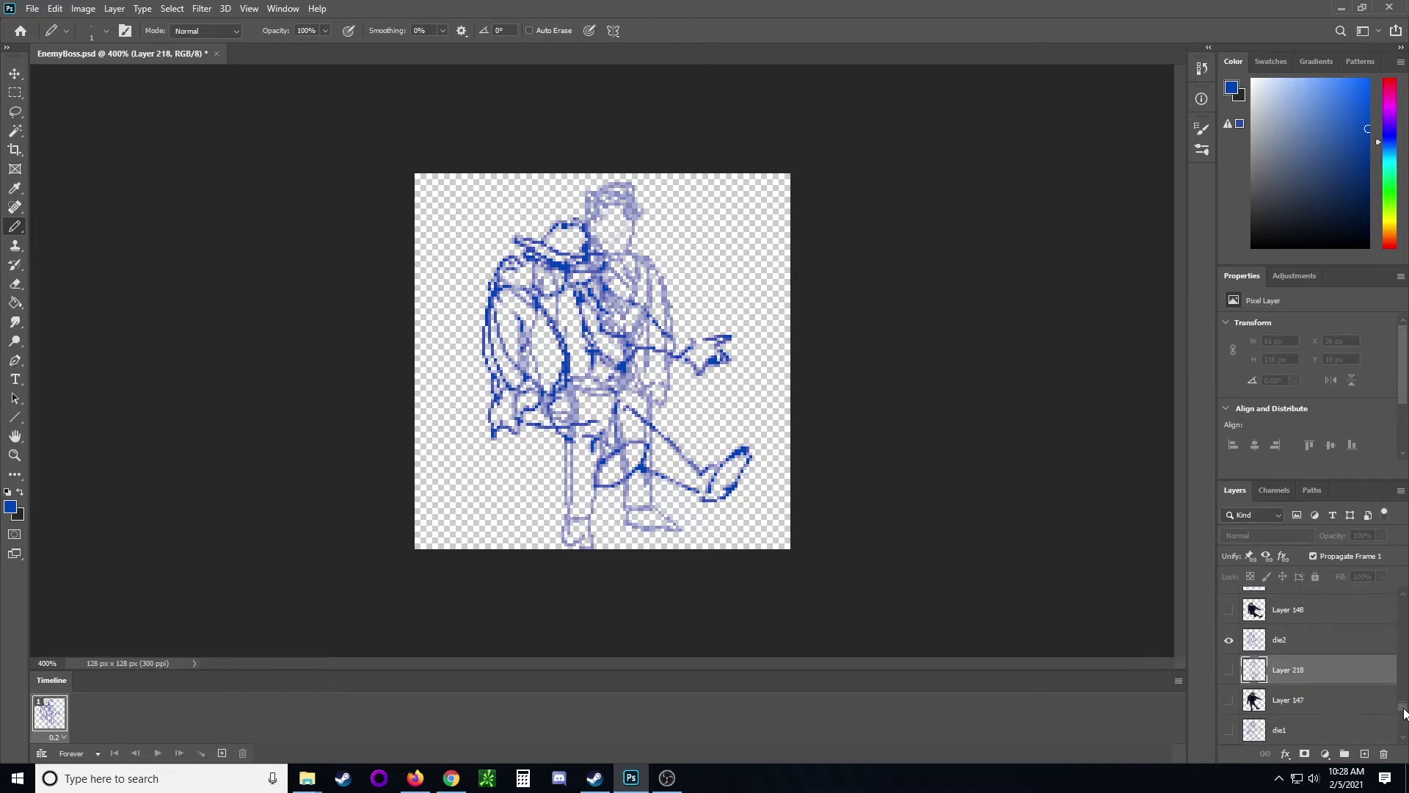
{"action": "left_click", "coordinate": [1230, 670]}
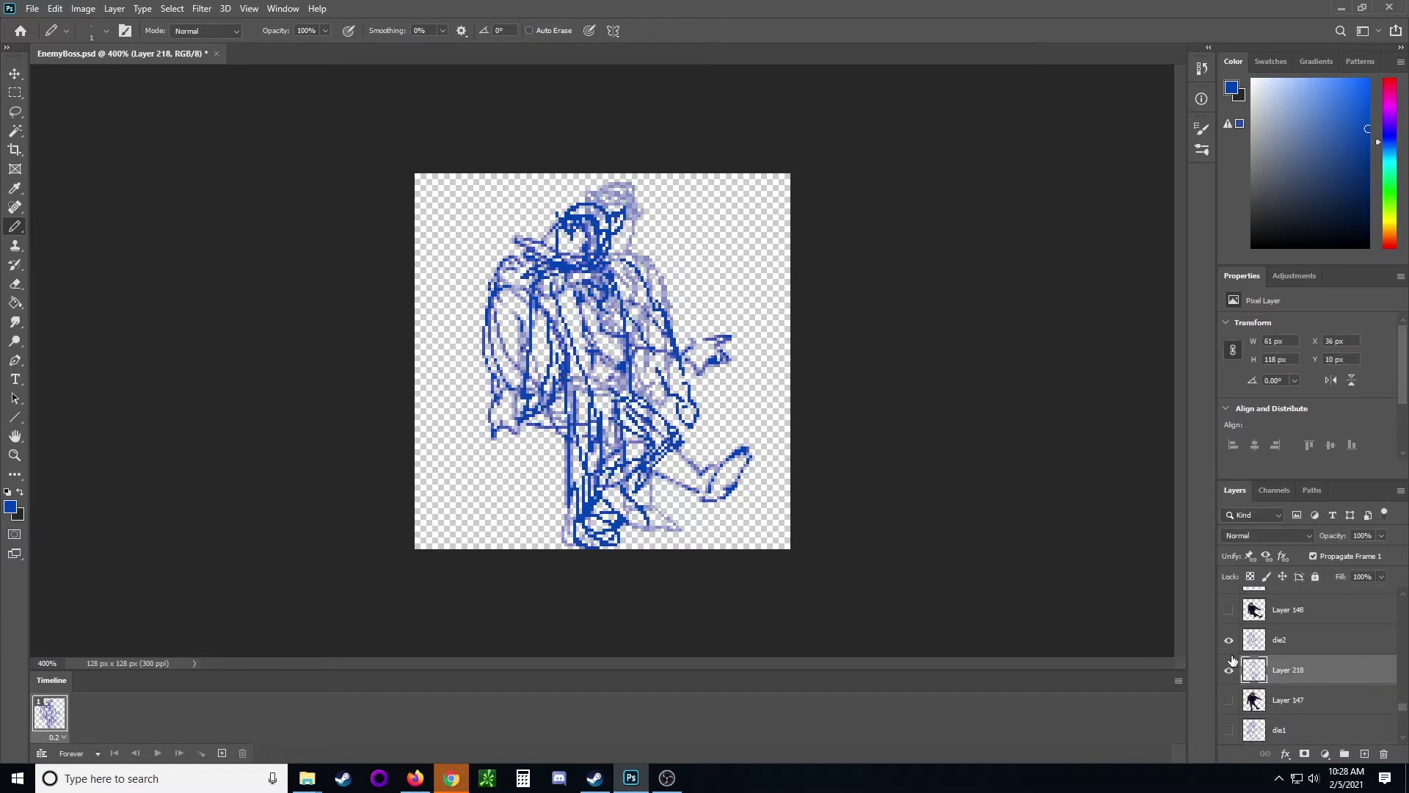
Rename Layer 218 to 'boss 1'
{"action": "double_click", "coordinate": [1291, 670]}
{"action": "type", "text": "boss 1"}
{"action": "key", "text": "Return"}
{"action": "left_click", "coordinate": [1401, 593]}
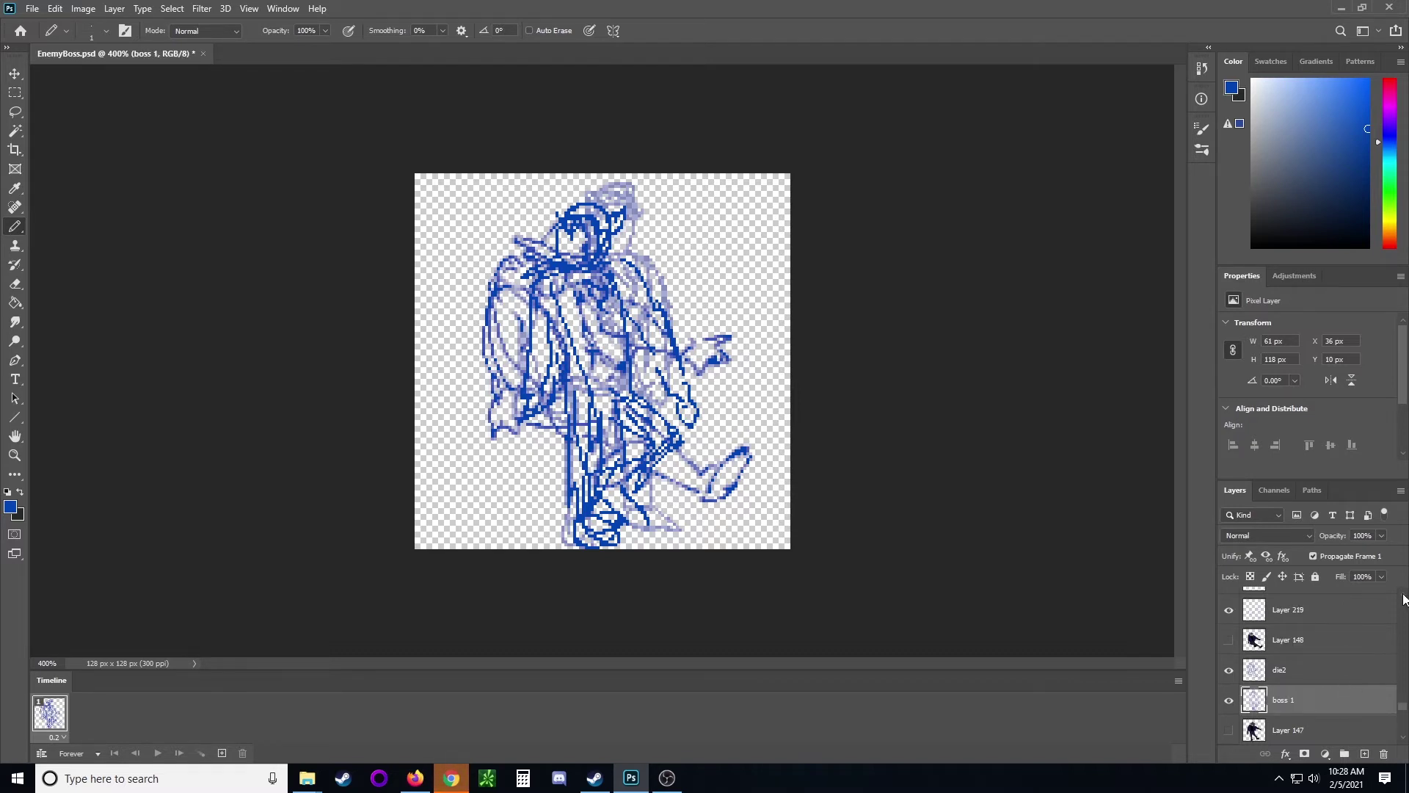
Hide the die2 layer and rename Layer 219 to 'boss 2'
{"action": "left_click", "coordinate": [1228, 670]}
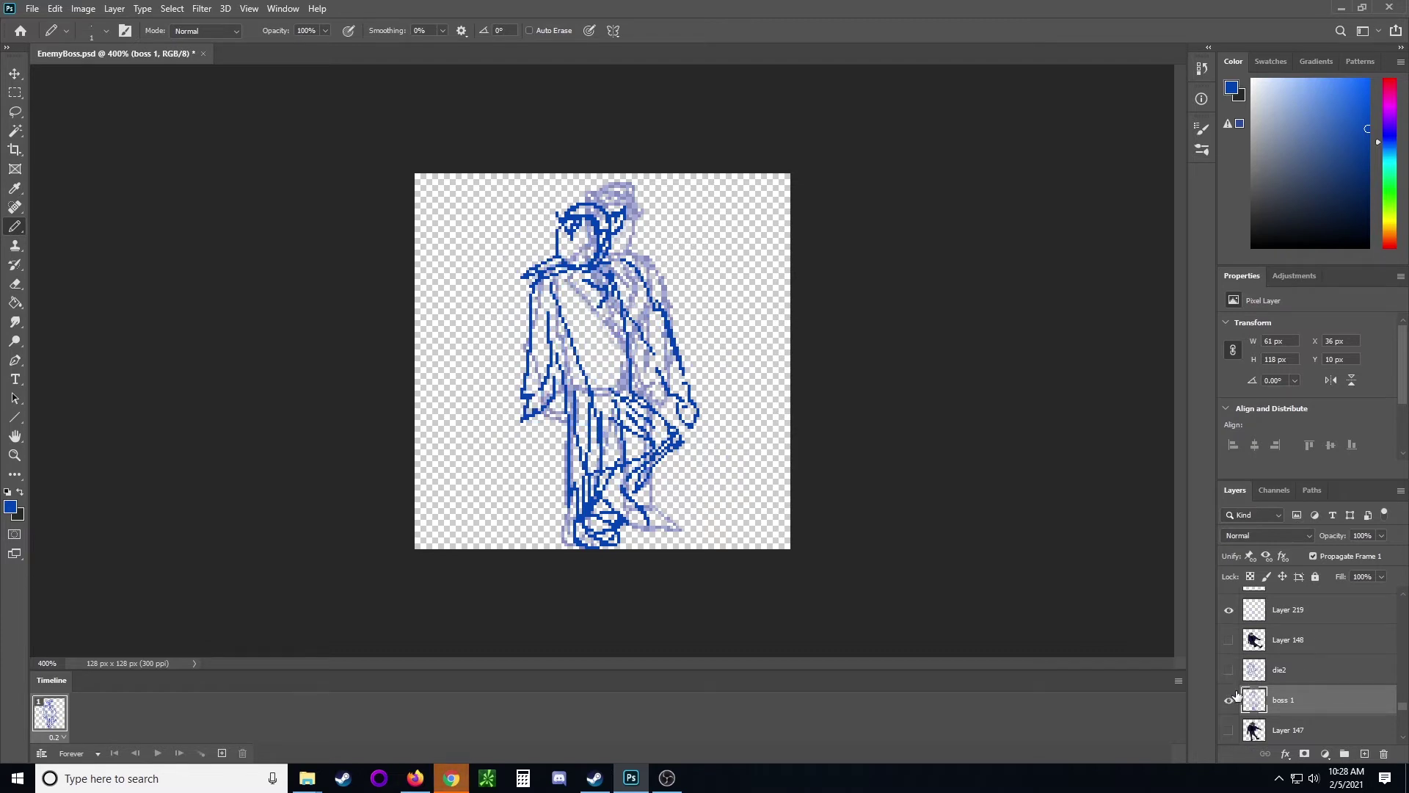
{"action": "double_click", "coordinate": [1295, 611]}
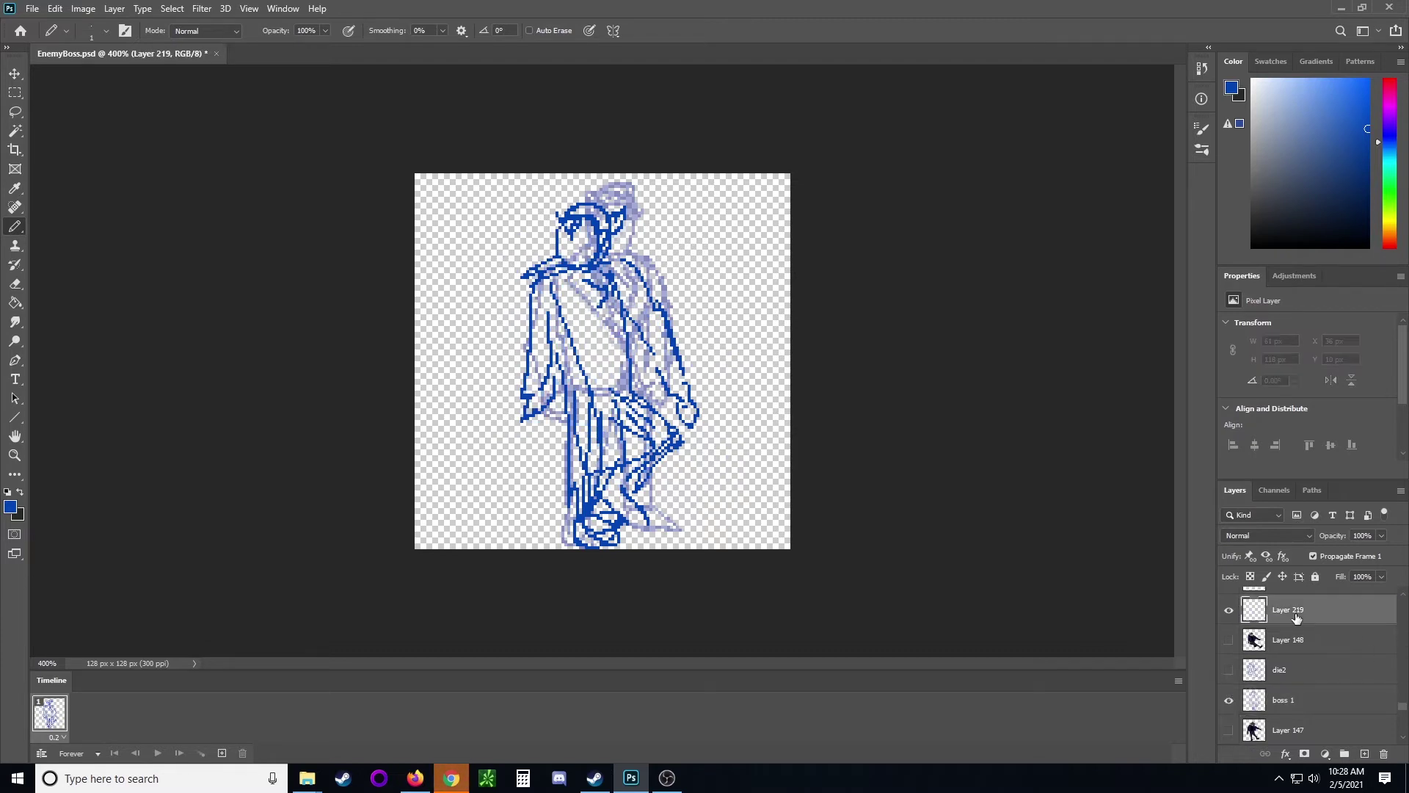
{"action": "type", "text": "boss2"}
{"action": "key", "text": "BackSpace"}
{"action": "type", "text": "2"}
{"action": "key", "text": "Return"}
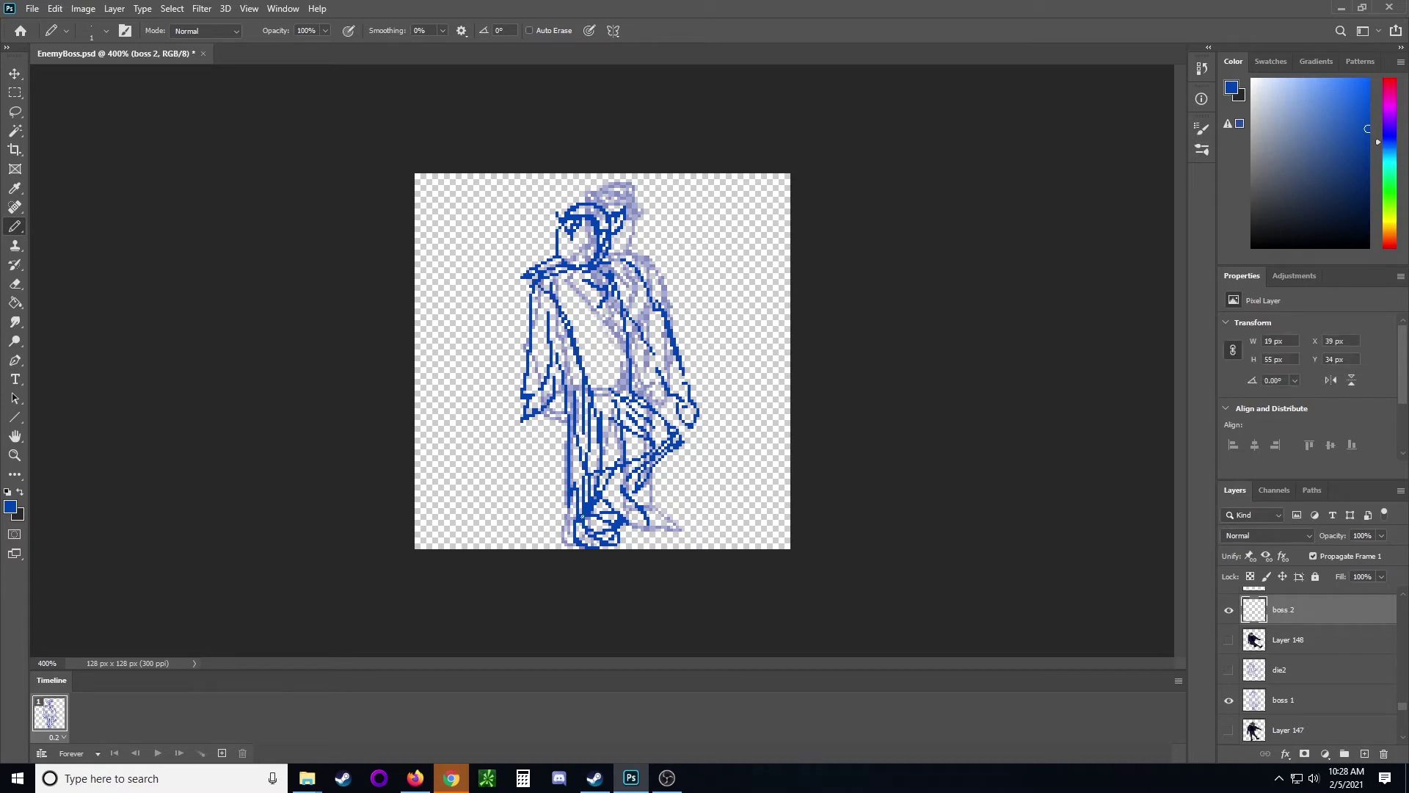
Draw the lower legs, chest lines, knee and head oval, hiding boss 1 to compare
{"action": "mouse_move", "coordinate": [567, 512]}
{"action": "left_mouse_down"}
{"action": "mouse_move", "coordinate": [559, 547]}
{"action": "mouse_move", "coordinate": [580, 534]}
{"action": "left_mouse_up"}
{"action": "left_click_drag", "start_coordinate": [616, 444], "coordinate": [634, 480]}
{"action": "mouse_move", "coordinate": [599, 383]}
{"action": "left_mouse_down"}
{"action": "mouse_move", "coordinate": [656, 365]}
{"action": "mouse_move", "coordinate": [686, 386]}
{"action": "mouse_move", "coordinate": [677, 425]}
{"action": "mouse_move", "coordinate": [627, 456]}
{"action": "mouse_move", "coordinate": [650, 484]}
{"action": "mouse_move", "coordinate": [629, 444]}
{"action": "mouse_move", "coordinate": [653, 490]}
{"action": "left_mouse_up"}
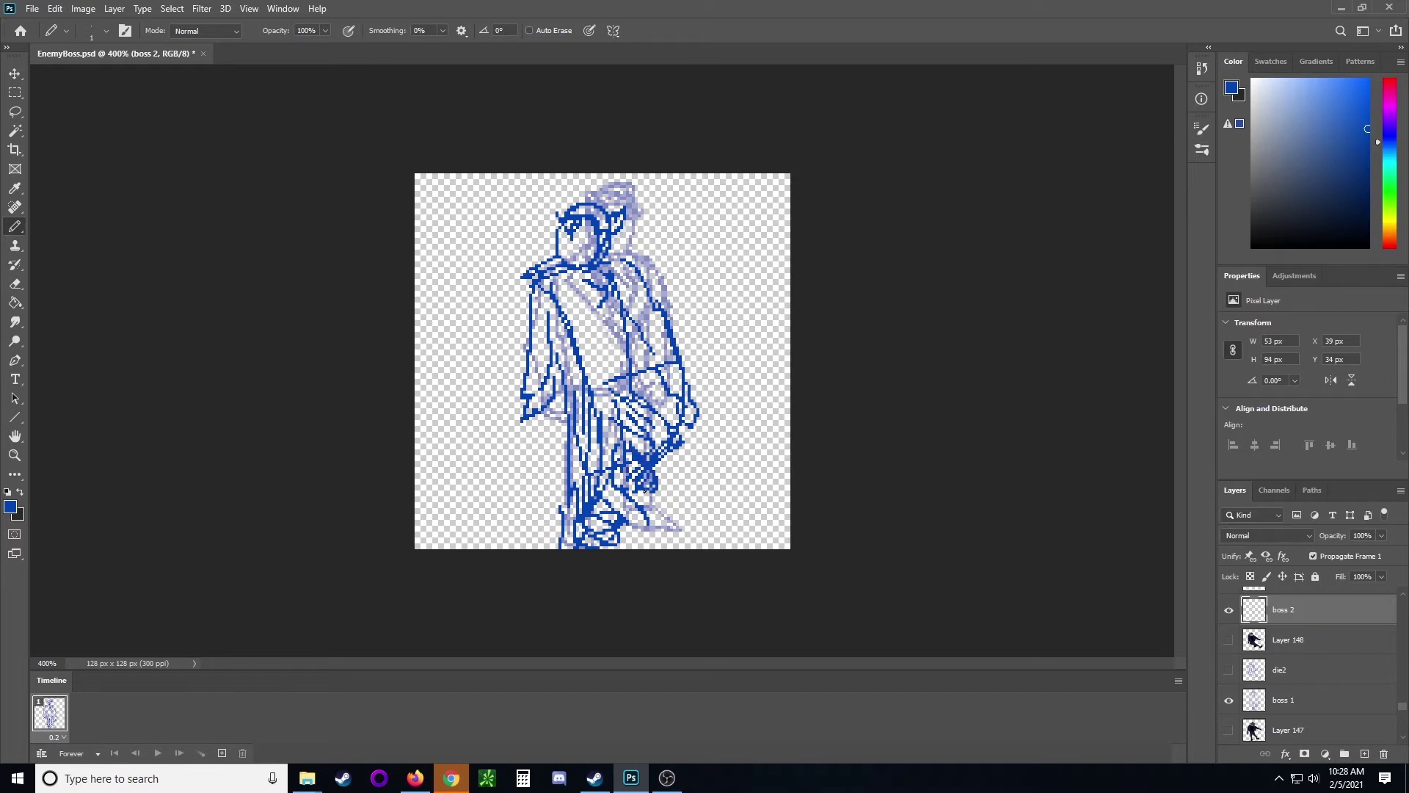
{"action": "left_click_drag", "start_coordinate": [643, 422], "coordinate": [629, 402]}
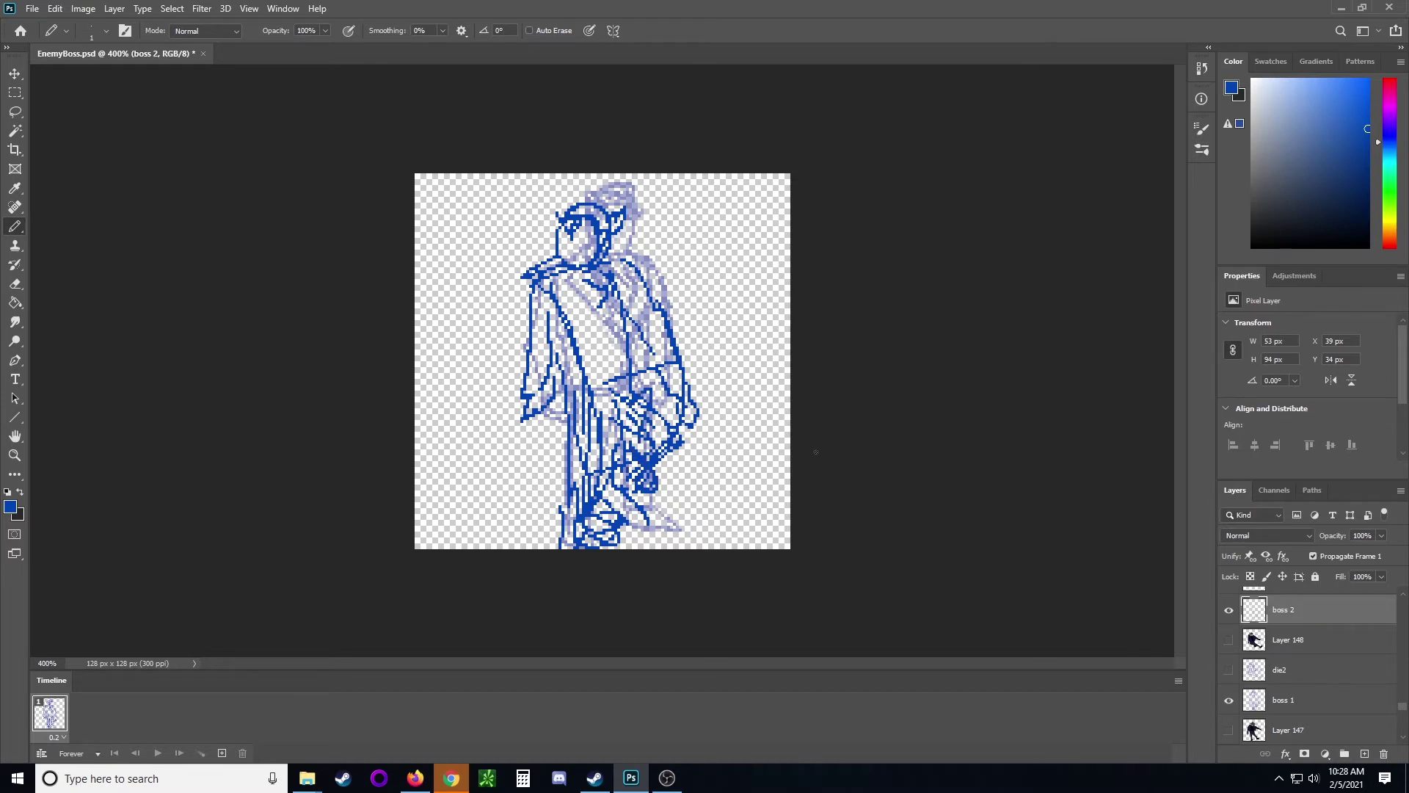
{"action": "left_click", "coordinate": [1228, 699]}
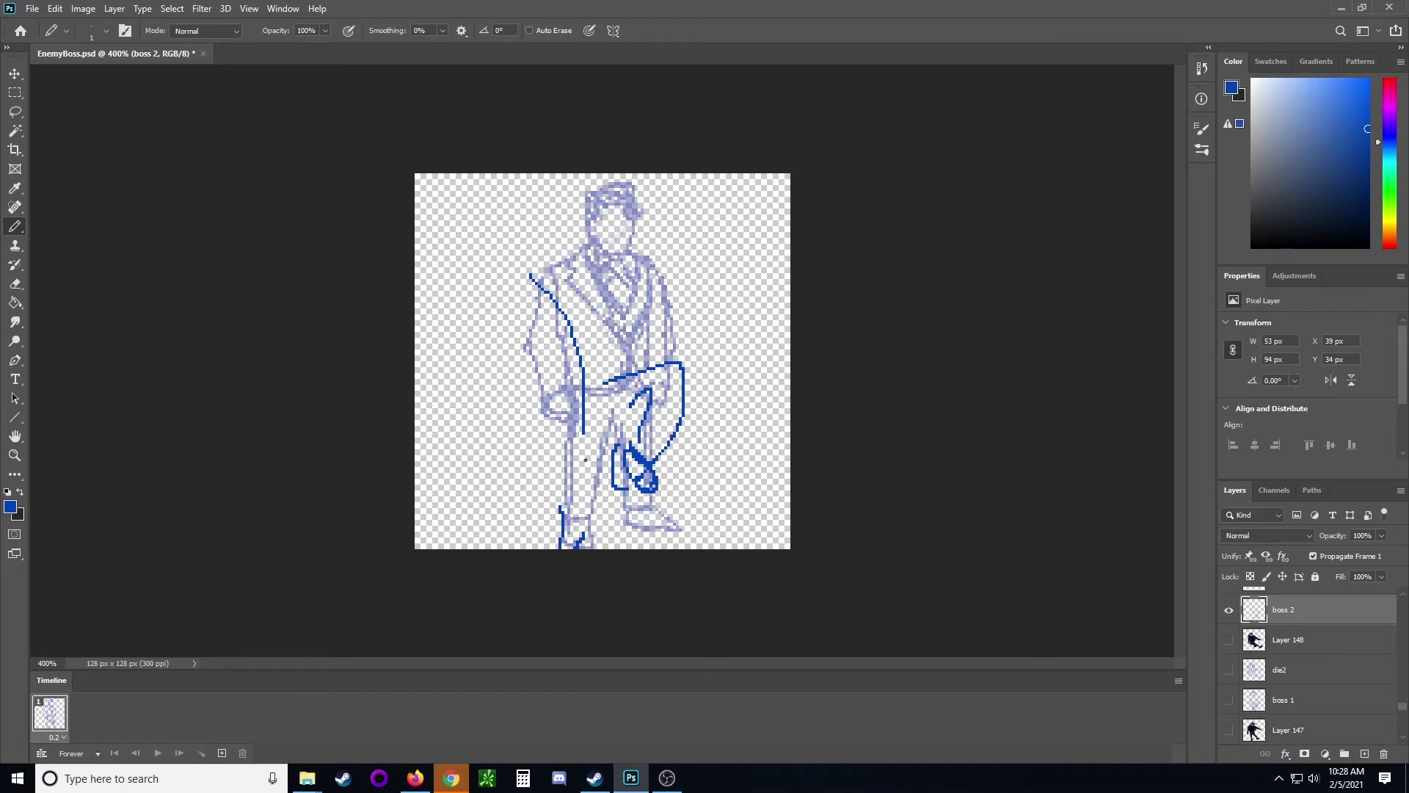
{"action": "mouse_move", "coordinate": [576, 544]}
{"action": "left_mouse_down"}
{"action": "mouse_move", "coordinate": [623, 437]}
{"action": "mouse_move", "coordinate": [620, 464]}
{"action": "mouse_move", "coordinate": [570, 506]}
{"action": "left_mouse_up"}
{"action": "mouse_move", "coordinate": [542, 258]}
{"action": "left_mouse_down"}
{"action": "mouse_move", "coordinate": [542, 222]}
{"action": "mouse_move", "coordinate": [573, 253]}
{"action": "mouse_move", "coordinate": [548, 273]}
{"action": "mouse_move", "coordinate": [571, 280]}
{"action": "mouse_move", "coordinate": [573, 229]}
{"action": "mouse_move", "coordinate": [534, 251]}
{"action": "left_mouse_up"}
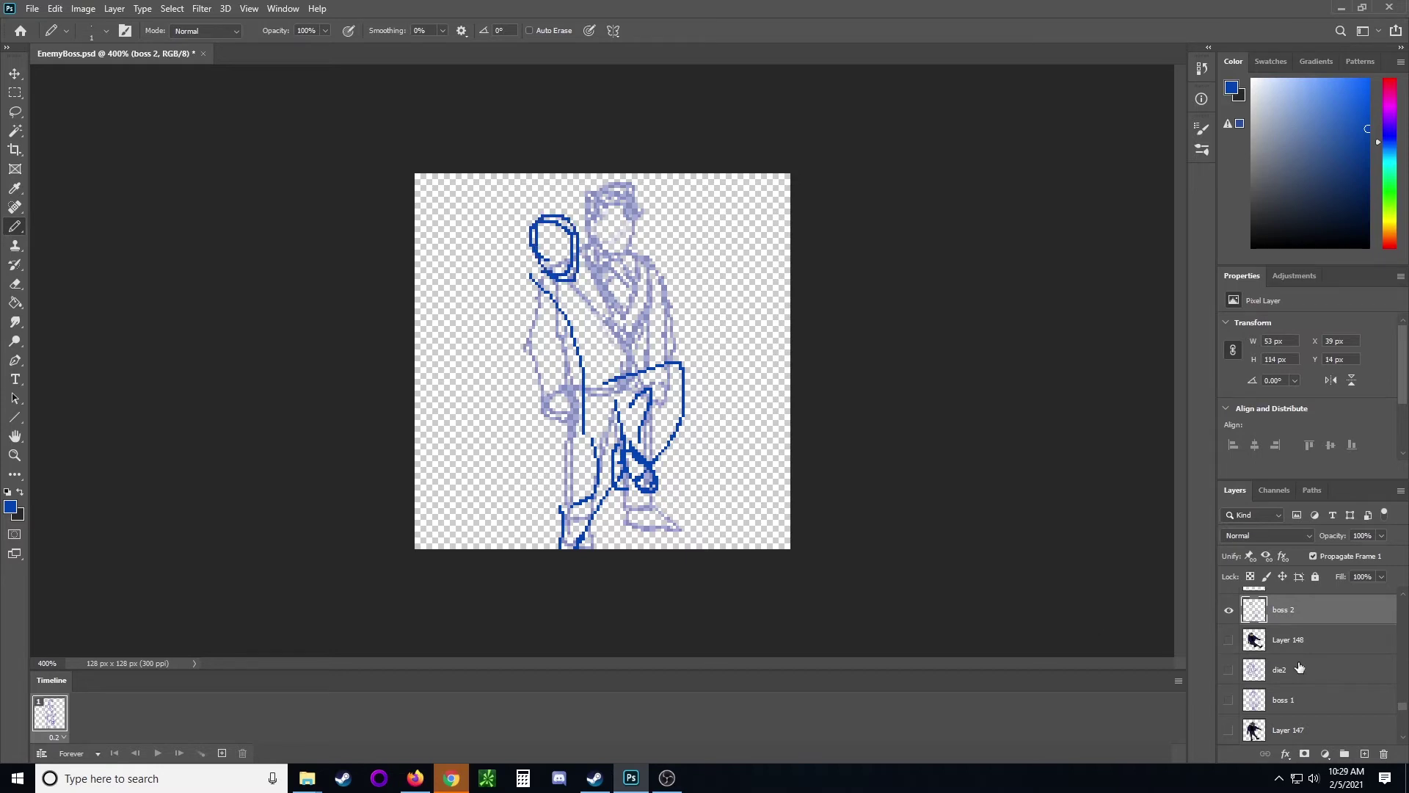
{"action": "left_click", "coordinate": [1229, 702]}
{"action": "left_click", "coordinate": [1229, 702]}
Draw the left hand oval, arm, collar, and diagonal right arm toward the hand
{"action": "left_click_drag", "start_coordinate": [502, 378], "coordinate": [528, 384]}
{"action": "mouse_move", "coordinate": [547, 375]}
{"action": "left_mouse_down"}
{"action": "mouse_move", "coordinate": [535, 348]}
{"action": "mouse_move", "coordinate": [520, 351]}
{"action": "mouse_move", "coordinate": [541, 301]}
{"action": "left_mouse_up"}
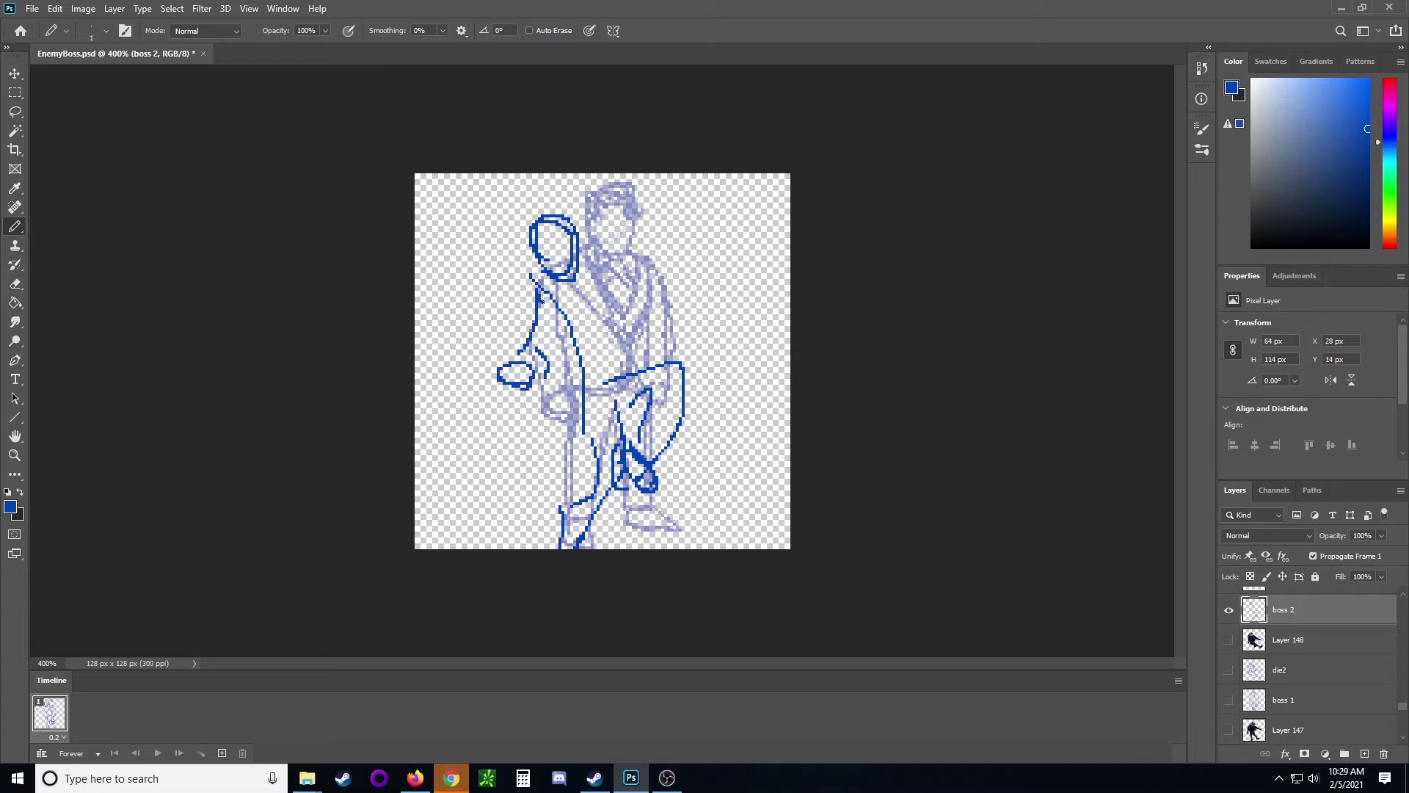
{"action": "mouse_move", "coordinate": [587, 257]}
{"action": "left_mouse_down"}
{"action": "mouse_move", "coordinate": [616, 294]}
{"action": "mouse_move", "coordinate": [577, 383]}
{"action": "left_mouse_up"}
{"action": "left_click", "coordinate": [1229, 700]}
{"action": "left_click", "coordinate": [1229, 699]}
{"action": "left_click_drag", "start_coordinate": [701, 360], "coordinate": [727, 376]}
{"action": "left_click_drag", "start_coordinate": [669, 317], "coordinate": [706, 360]}
{"action": "mouse_move", "coordinate": [610, 267]}
{"action": "left_mouse_down"}
{"action": "mouse_move", "coordinate": [633, 282]}
{"action": "mouse_move", "coordinate": [665, 360]}
{"action": "mouse_move", "coordinate": [700, 385]}
{"action": "mouse_move", "coordinate": [733, 374]}
{"action": "left_mouse_up"}
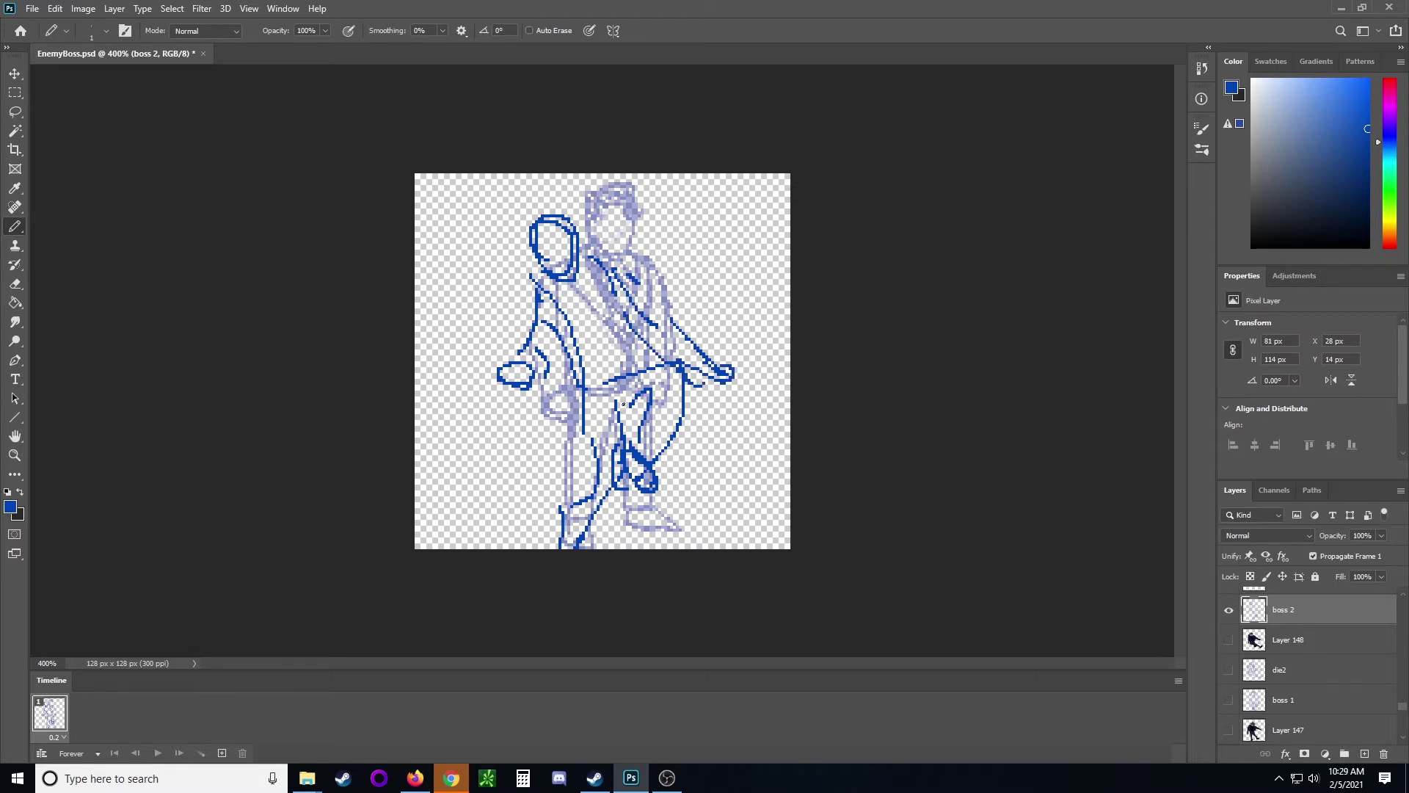
{"action": "left_click_drag", "start_coordinate": [585, 288], "coordinate": [621, 369]}
{"action": "left_click_drag", "start_coordinate": [625, 318], "coordinate": [639, 384]}
{"action": "scroll", "coordinate": [1336, 638], "scroll_direction": "up", "scroll_amount": 2}
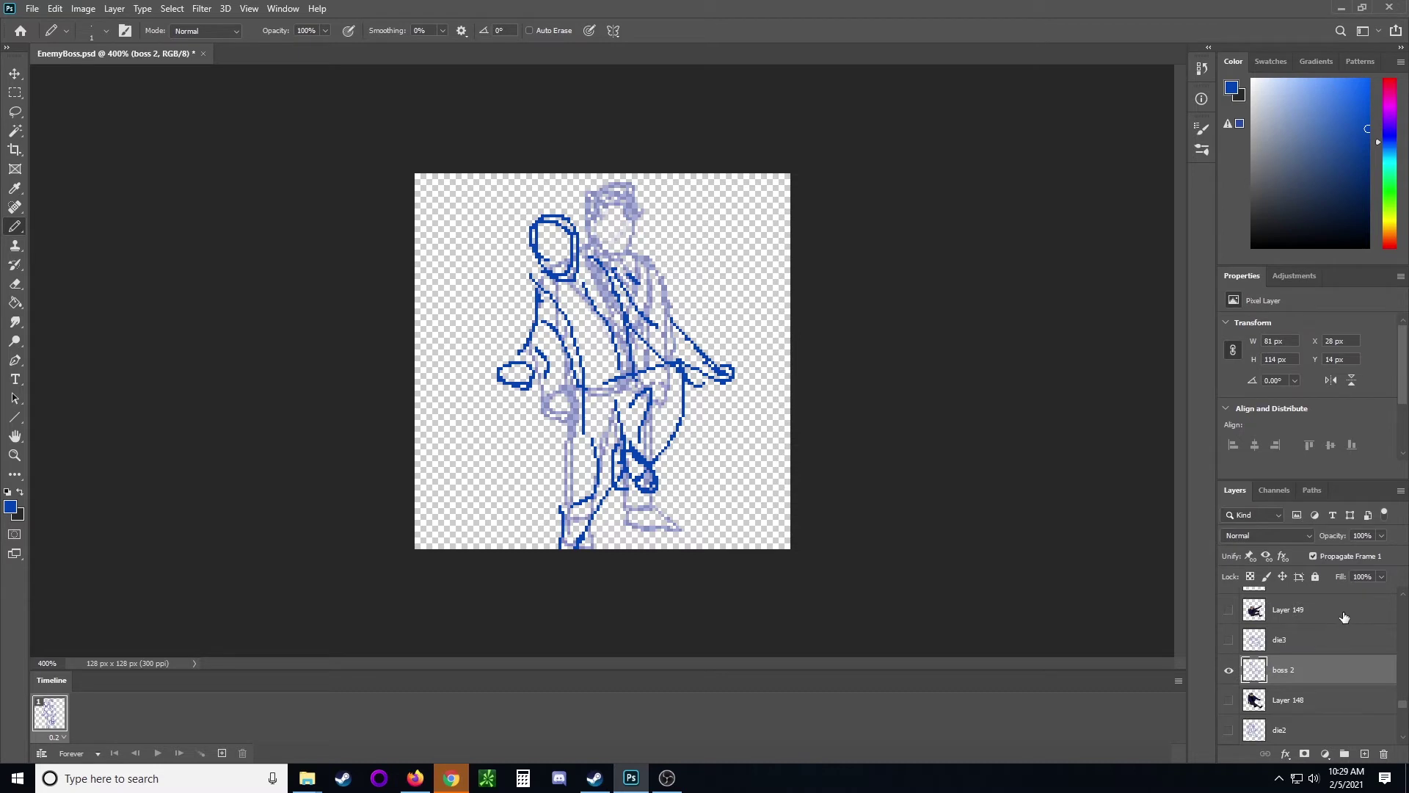
Briefly show Layer 149's and Layer 148's dark figures for reference, leaving them hidden
{"action": "left_click", "coordinate": [1229, 610]}
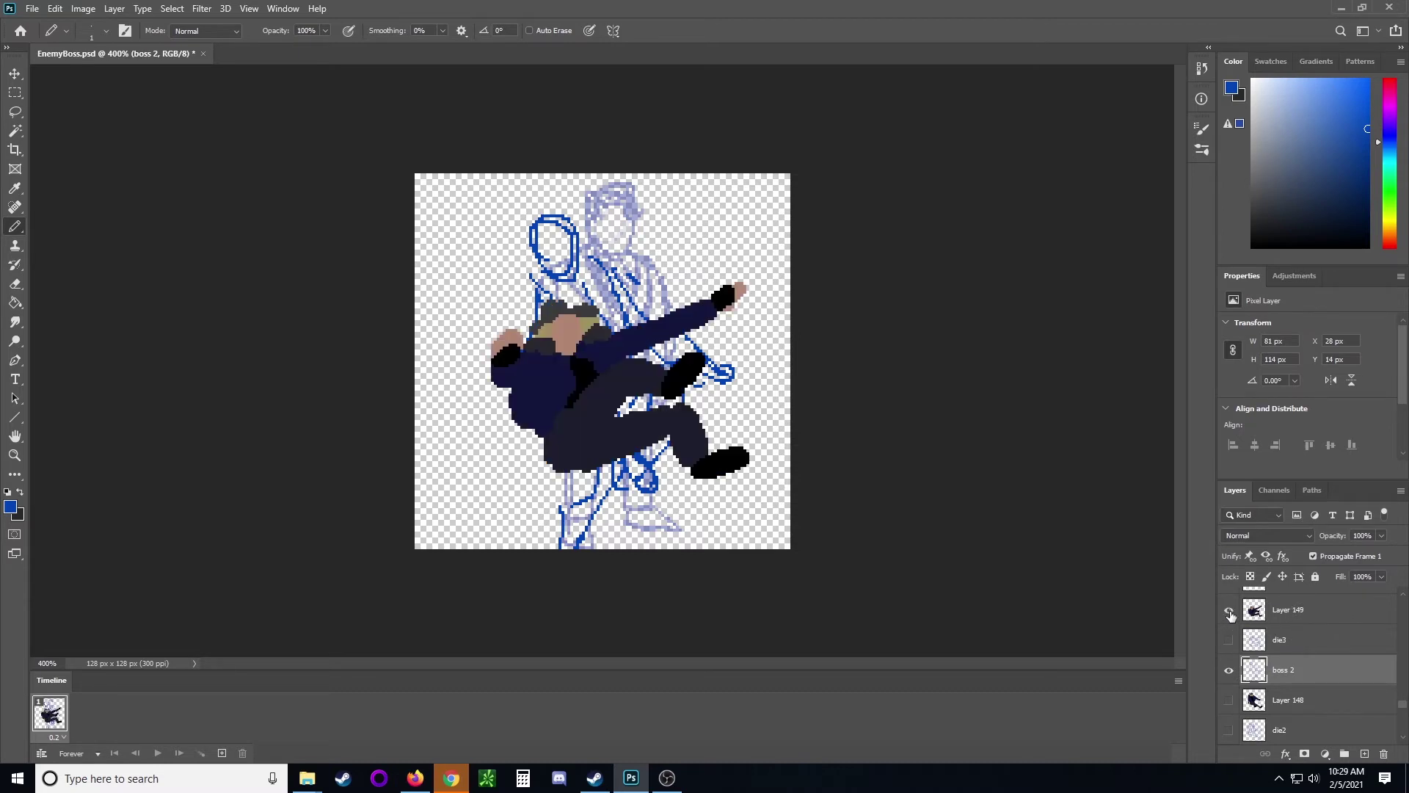
{"action": "left_click", "coordinate": [1229, 610]}
{"action": "left_click", "coordinate": [1230, 610]}
{"action": "left_click", "coordinate": [1229, 611]}
{"action": "left_click", "coordinate": [1229, 701]}
{"action": "left_click", "coordinate": [1229, 701]}
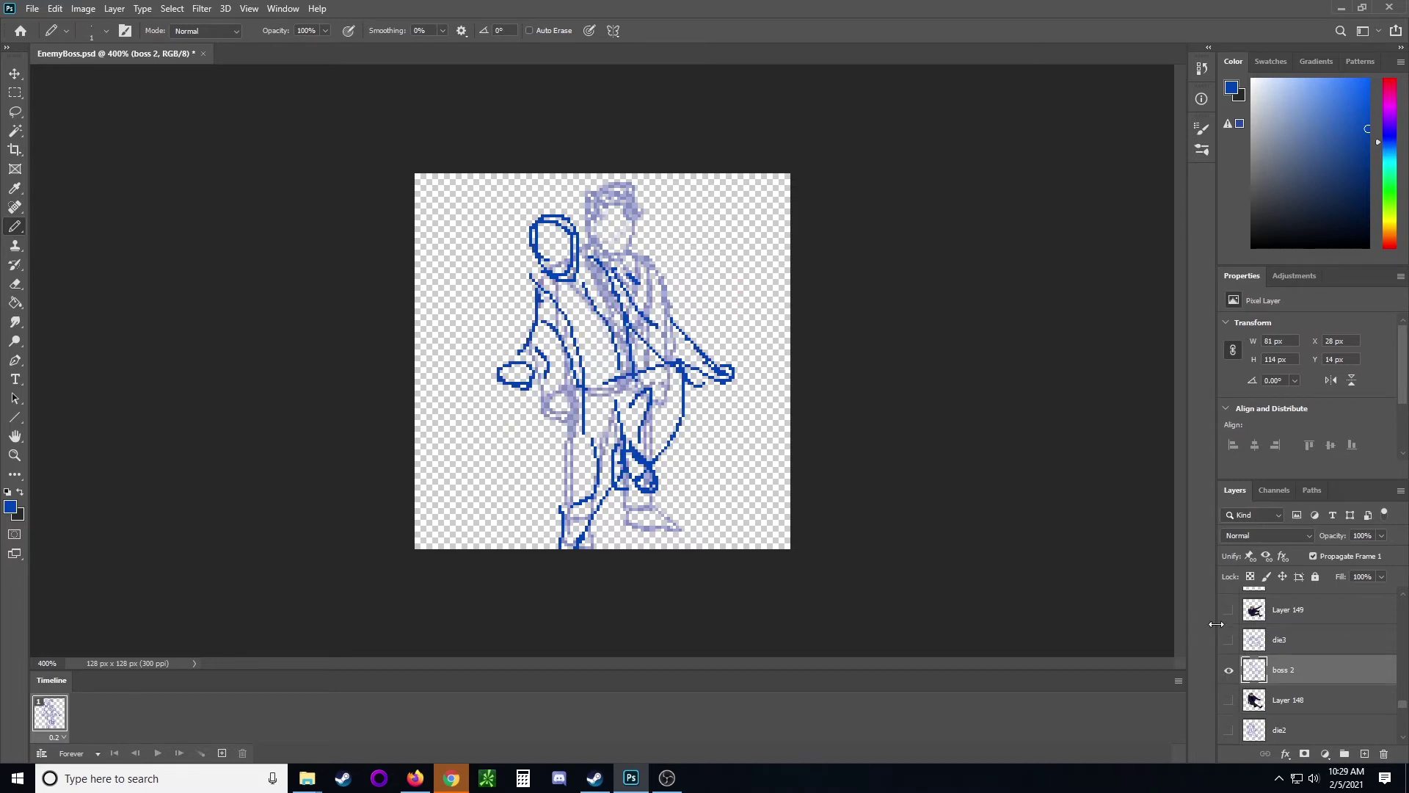
{"action": "left_click", "coordinate": [1229, 610]}
{"action": "left_click", "coordinate": [1229, 610]}
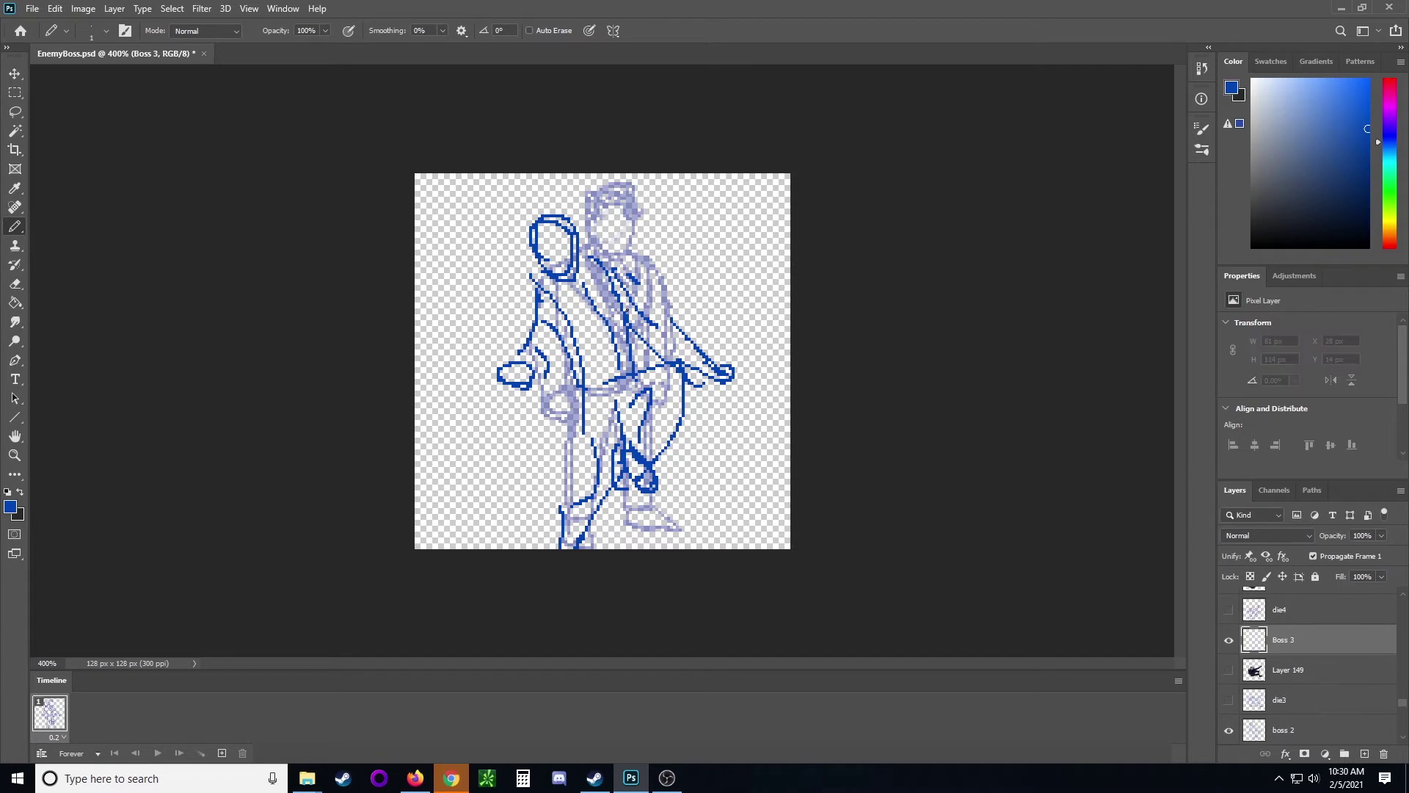
On Boss 3, draw the flung left hand loops, shoulder join, chest diagonal, and hip-to-leg lines
{"action": "mouse_move", "coordinate": [495, 304]}
{"action": "left_mouse_down"}
{"action": "mouse_move", "coordinate": [504, 292]}
{"action": "mouse_move", "coordinate": [485, 312]}
{"action": "mouse_move", "coordinate": [529, 311]}
{"action": "mouse_move", "coordinate": [567, 293]}
{"action": "mouse_move", "coordinate": [517, 320]}
{"action": "left_mouse_up"}
{"action": "left_click_drag", "start_coordinate": [562, 290], "coordinate": [606, 283]}
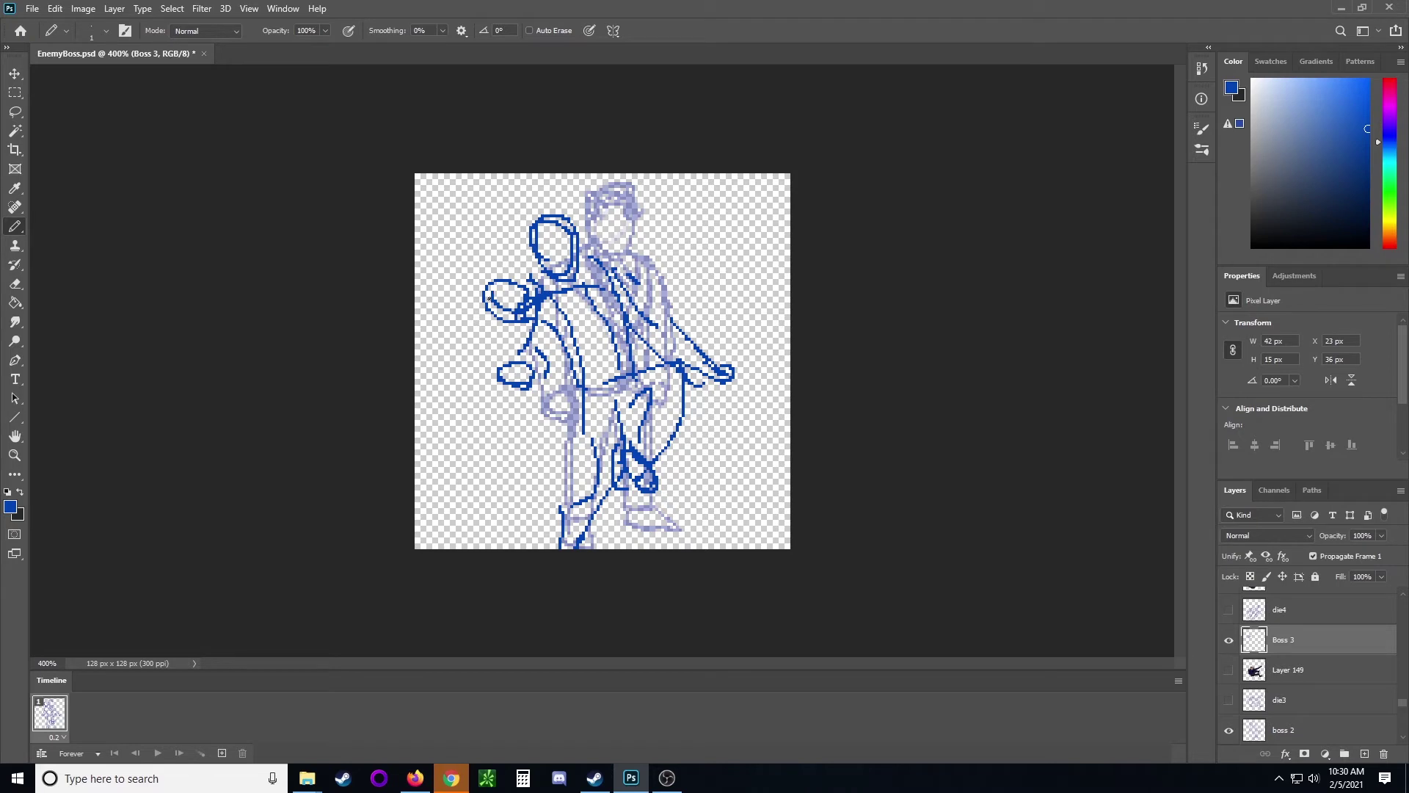
{"action": "mouse_move", "coordinate": [490, 298]}
{"action": "left_mouse_down"}
{"action": "mouse_move", "coordinate": [480, 277]}
{"action": "mouse_move", "coordinate": [488, 323]}
{"action": "mouse_move", "coordinate": [547, 311]}
{"action": "mouse_move", "coordinate": [631, 352]}
{"action": "left_mouse_up"}
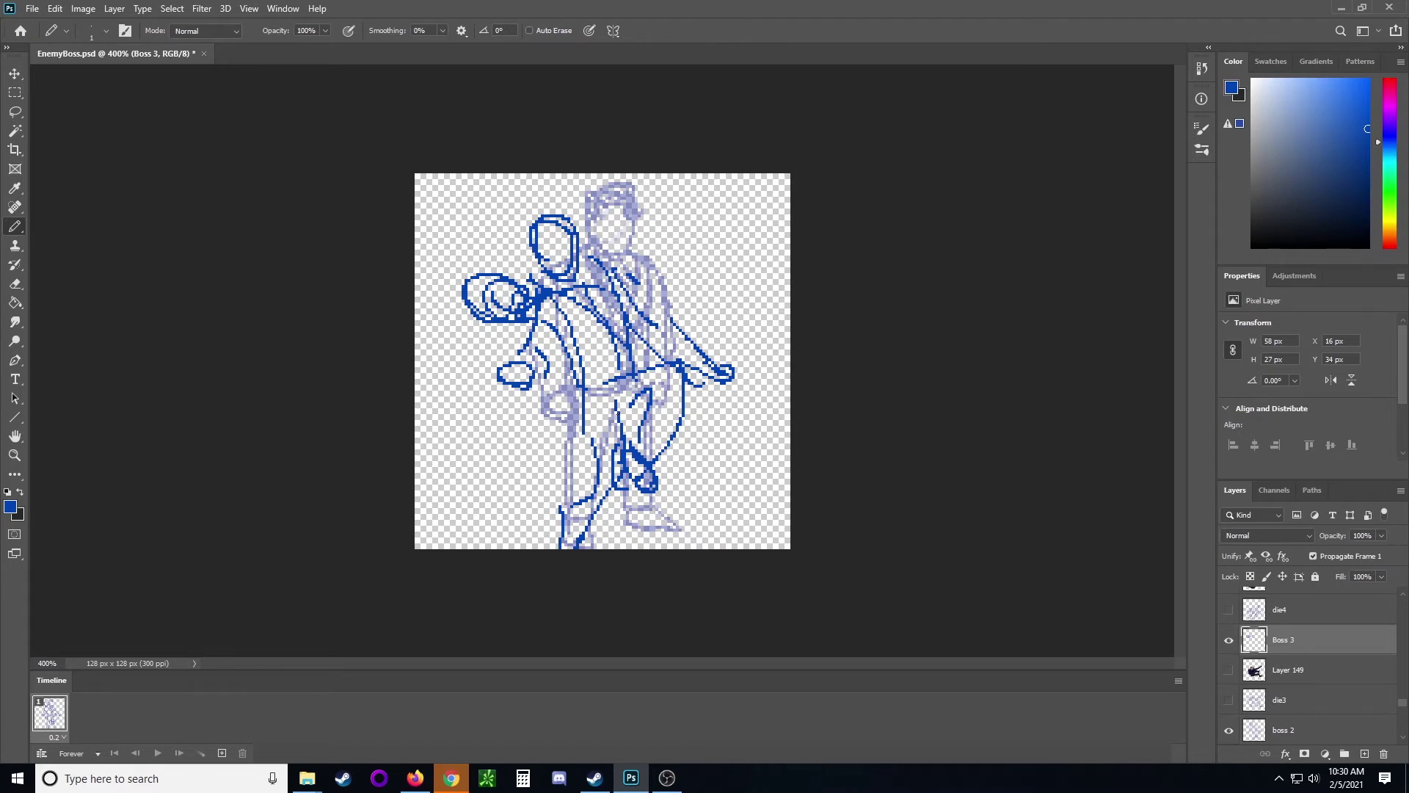
{"action": "mouse_move", "coordinate": [554, 353]}
{"action": "left_mouse_down"}
{"action": "mouse_move", "coordinate": [619, 386]}
{"action": "mouse_move", "coordinate": [625, 430]}
{"action": "mouse_move", "coordinate": [631, 441]}
{"action": "mouse_move", "coordinate": [623, 397]}
{"action": "mouse_move", "coordinate": [643, 440]}
{"action": "mouse_move", "coordinate": [643, 493]}
{"action": "mouse_move", "coordinate": [618, 539]}
{"action": "mouse_move", "coordinate": [667, 525]}
{"action": "mouse_move", "coordinate": [680, 448]}
{"action": "left_mouse_up"}
{"action": "left_click_drag", "start_coordinate": [648, 375], "coordinate": [673, 426]}
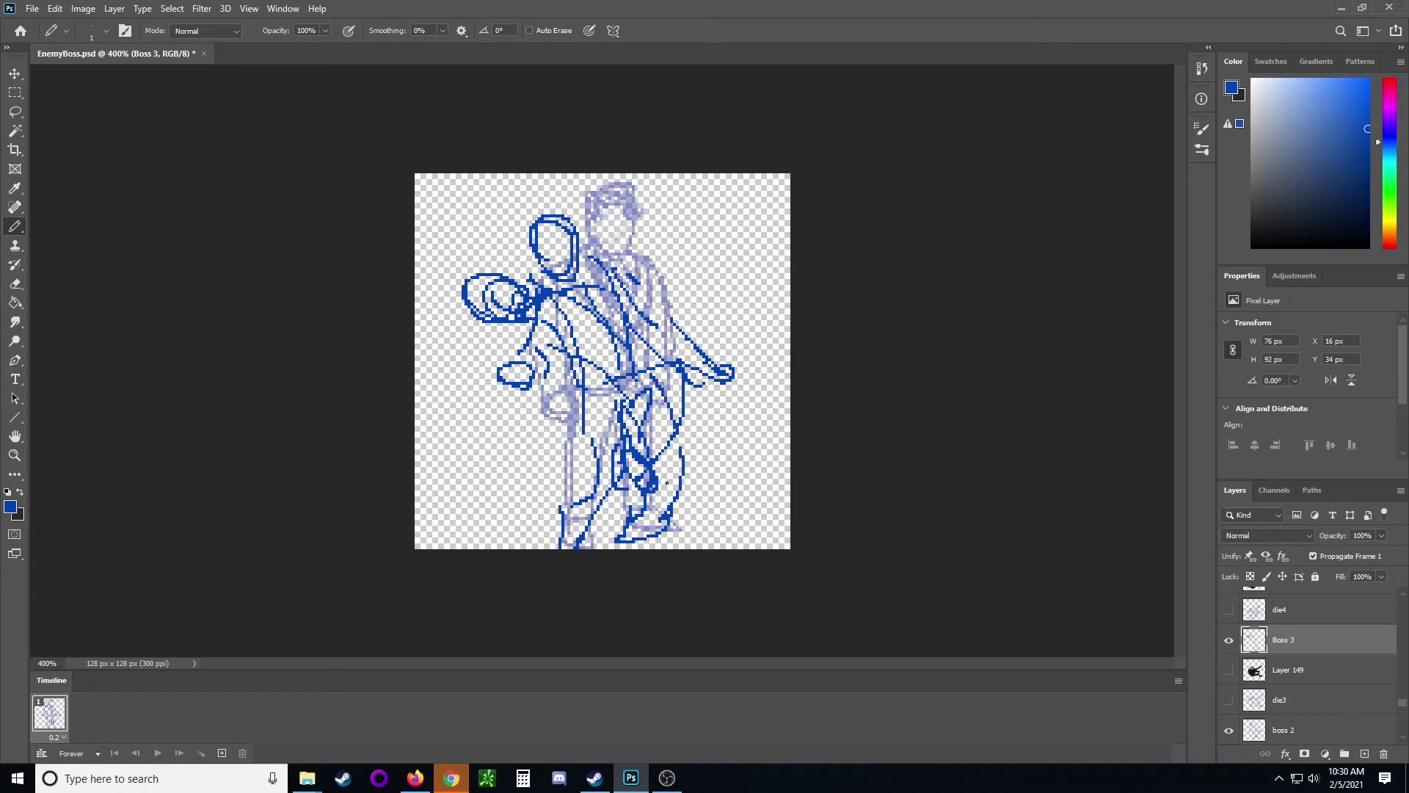
{"action": "mouse_move", "coordinate": [645, 506]}
{"action": "left_mouse_down"}
{"action": "mouse_move", "coordinate": [631, 388]}
{"action": "mouse_move", "coordinate": [725, 418]}
{"action": "mouse_move", "coordinate": [673, 450]}
{"action": "mouse_move", "coordinate": [613, 452]}
{"action": "mouse_move", "coordinate": [615, 433]}
{"action": "mouse_move", "coordinate": [609, 456]}
{"action": "mouse_move", "coordinate": [634, 440]}
{"action": "mouse_move", "coordinate": [625, 421]}
{"action": "mouse_move", "coordinate": [712, 420]}
{"action": "mouse_move", "coordinate": [676, 415]}
{"action": "left_mouse_up"}
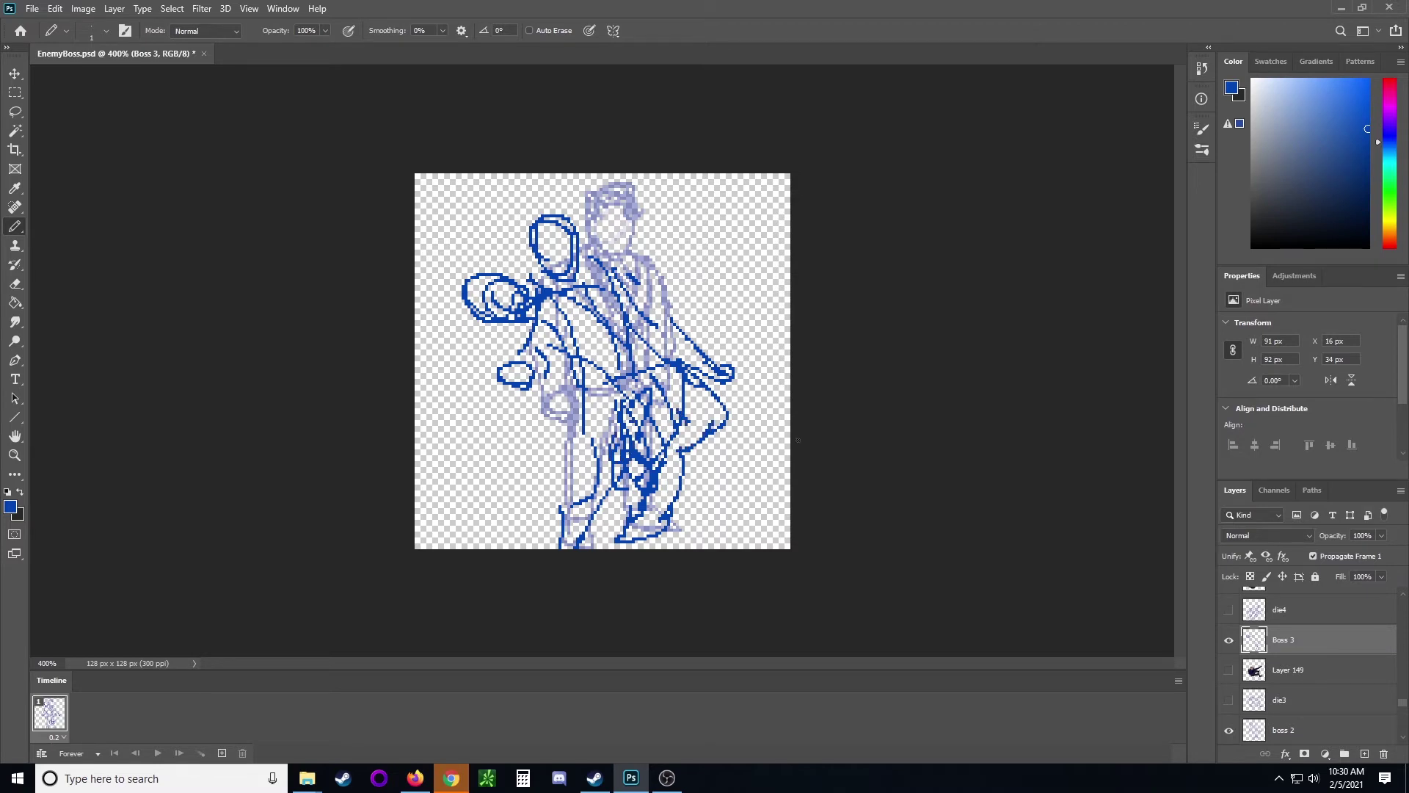
Hide boss 2, then outline the hand's bottom and refine the arm's edges
{"action": "left_click", "coordinate": [1228, 729]}
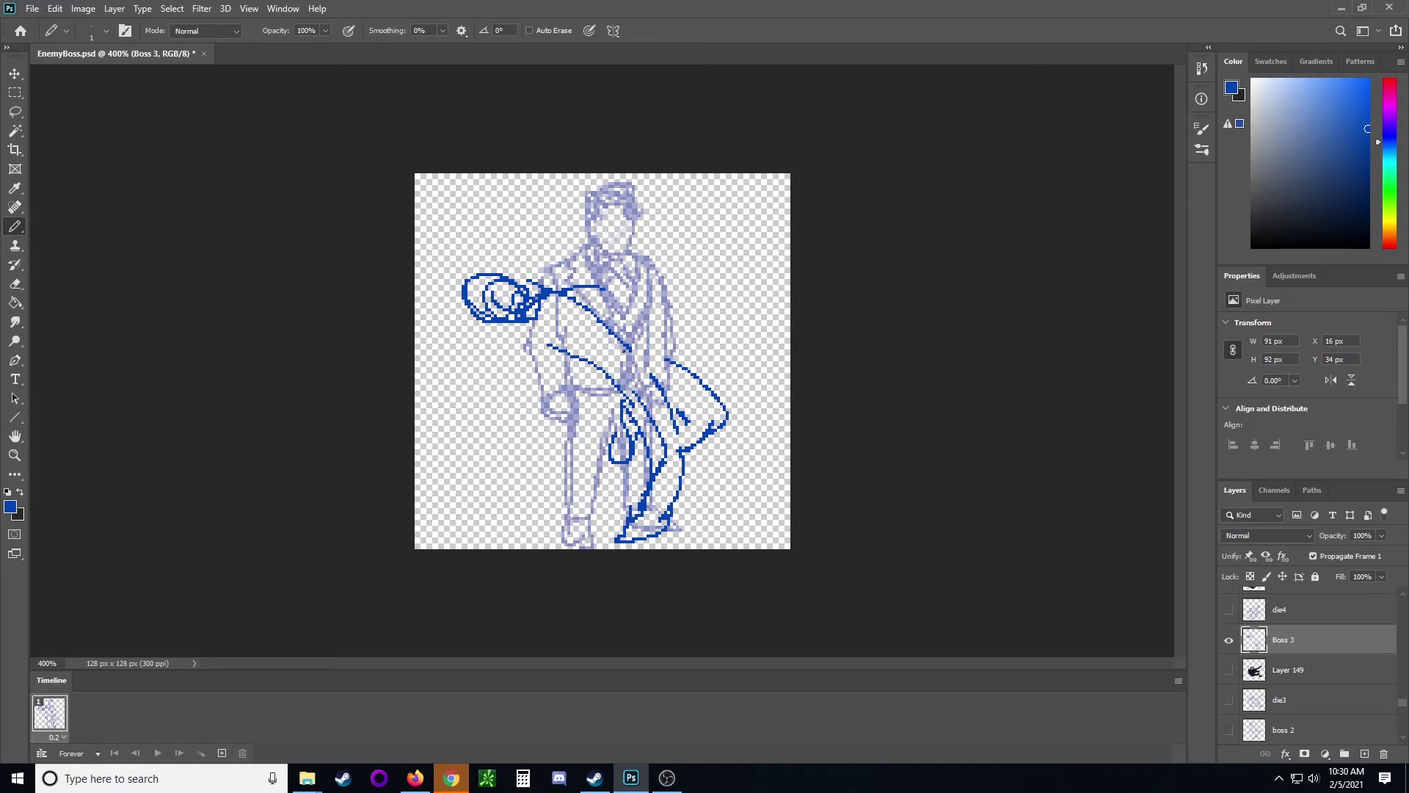
{"action": "left_click", "coordinate": [1228, 729]}
{"action": "left_click", "coordinate": [1228, 729]}
{"action": "left_click_drag", "start_coordinate": [529, 393], "coordinate": [571, 384]}
{"action": "mouse_move", "coordinate": [529, 330]}
{"action": "left_mouse_down"}
{"action": "mouse_move", "coordinate": [529, 384]}
{"action": "mouse_move", "coordinate": [567, 384]}
{"action": "left_mouse_up"}
{"action": "left_click", "coordinate": [1227, 727]}
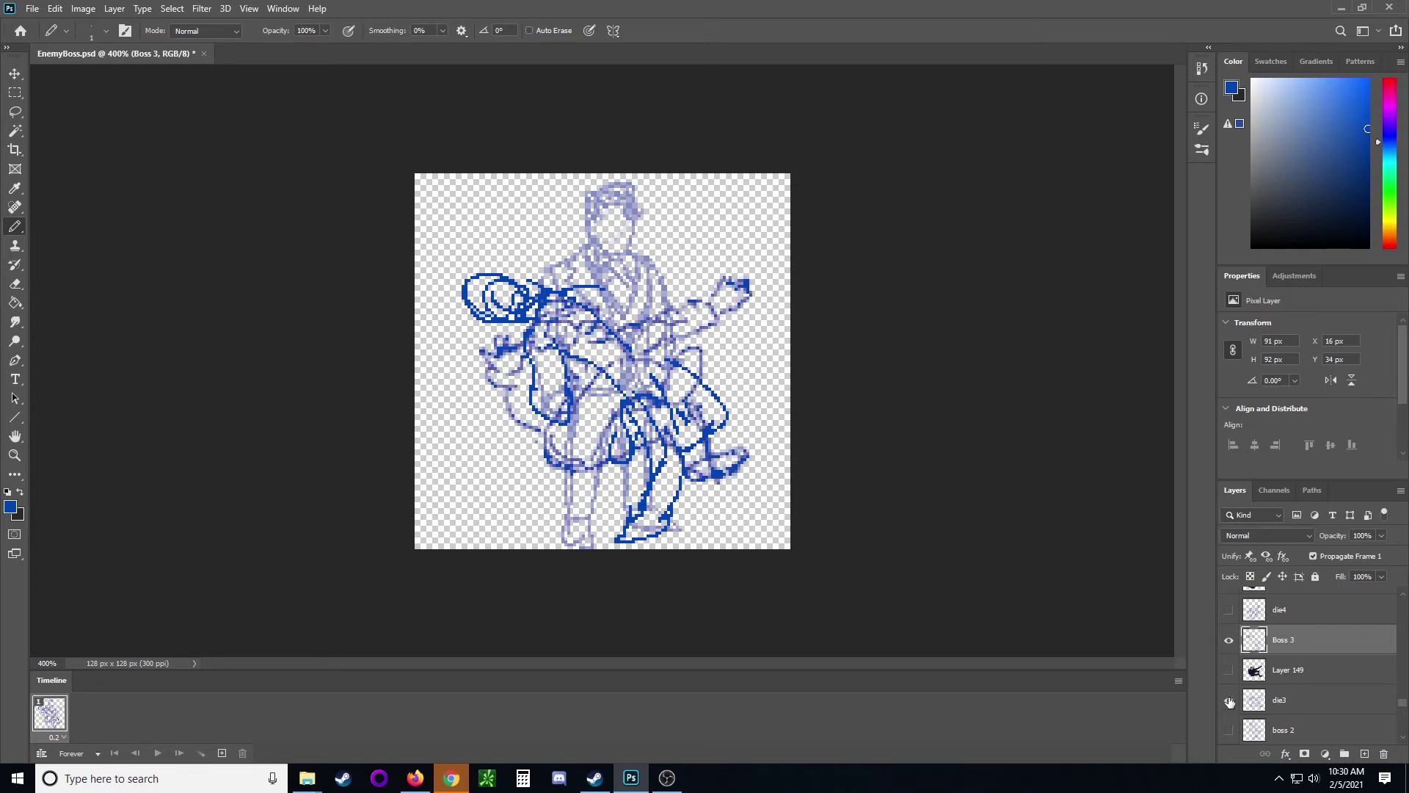
{"action": "left_click", "coordinate": [1227, 726]}
{"action": "left_click", "coordinate": [1228, 726]}
{"action": "left_click", "coordinate": [1228, 727]}
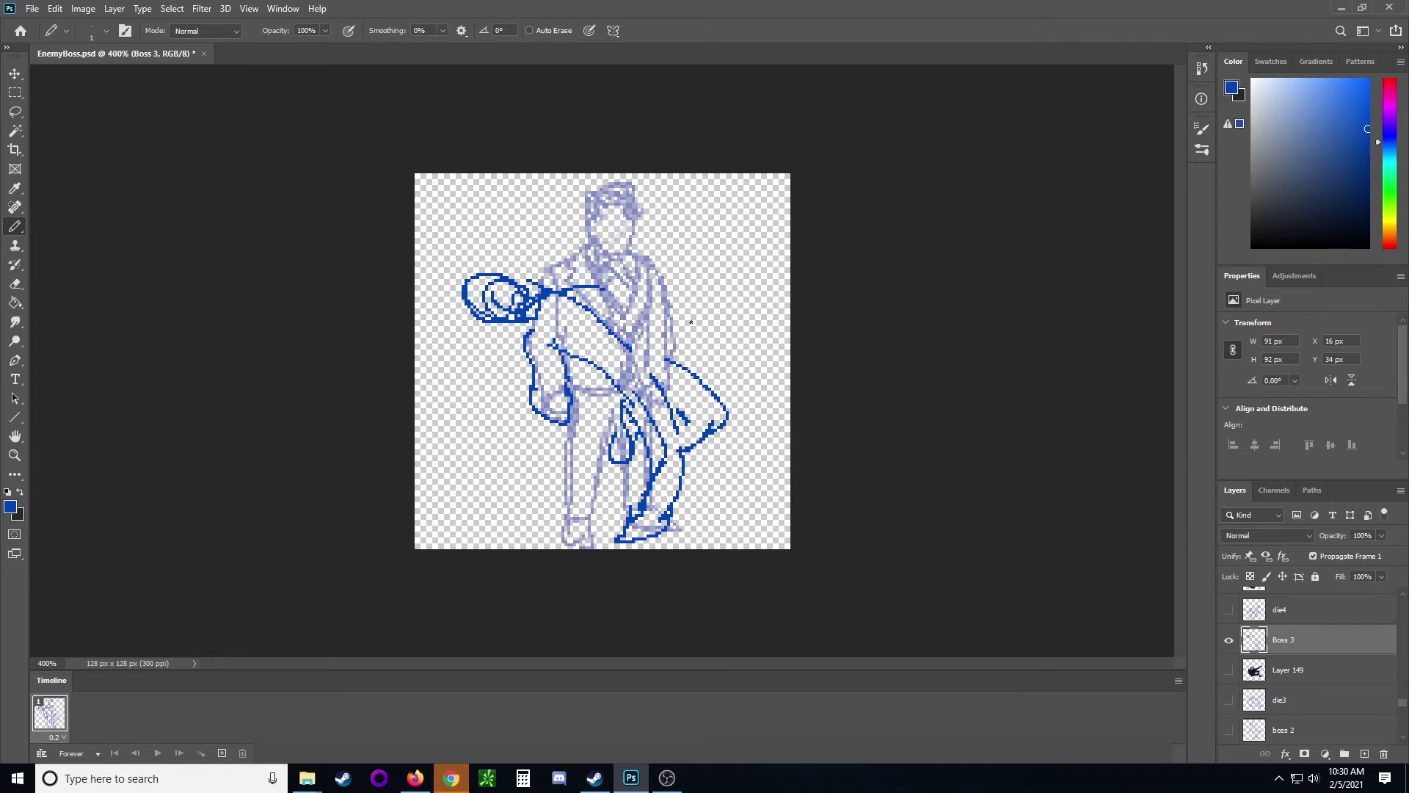
Draw an arm reaching right and erase part of its hand with the Eraser
{"action": "mouse_move", "coordinate": [619, 298]}
{"action": "left_mouse_down"}
{"action": "mouse_move", "coordinate": [657, 316]}
{"action": "mouse_move", "coordinate": [718, 298]}
{"action": "mouse_move", "coordinate": [731, 315]}
{"action": "mouse_move", "coordinate": [714, 325]}
{"action": "mouse_move", "coordinate": [745, 326]}
{"action": "mouse_move", "coordinate": [741, 305]}
{"action": "mouse_move", "coordinate": [634, 331]}
{"action": "mouse_move", "coordinate": [681, 329]}
{"action": "mouse_move", "coordinate": [664, 298]}
{"action": "mouse_move", "coordinate": [722, 324]}
{"action": "left_mouse_up"}
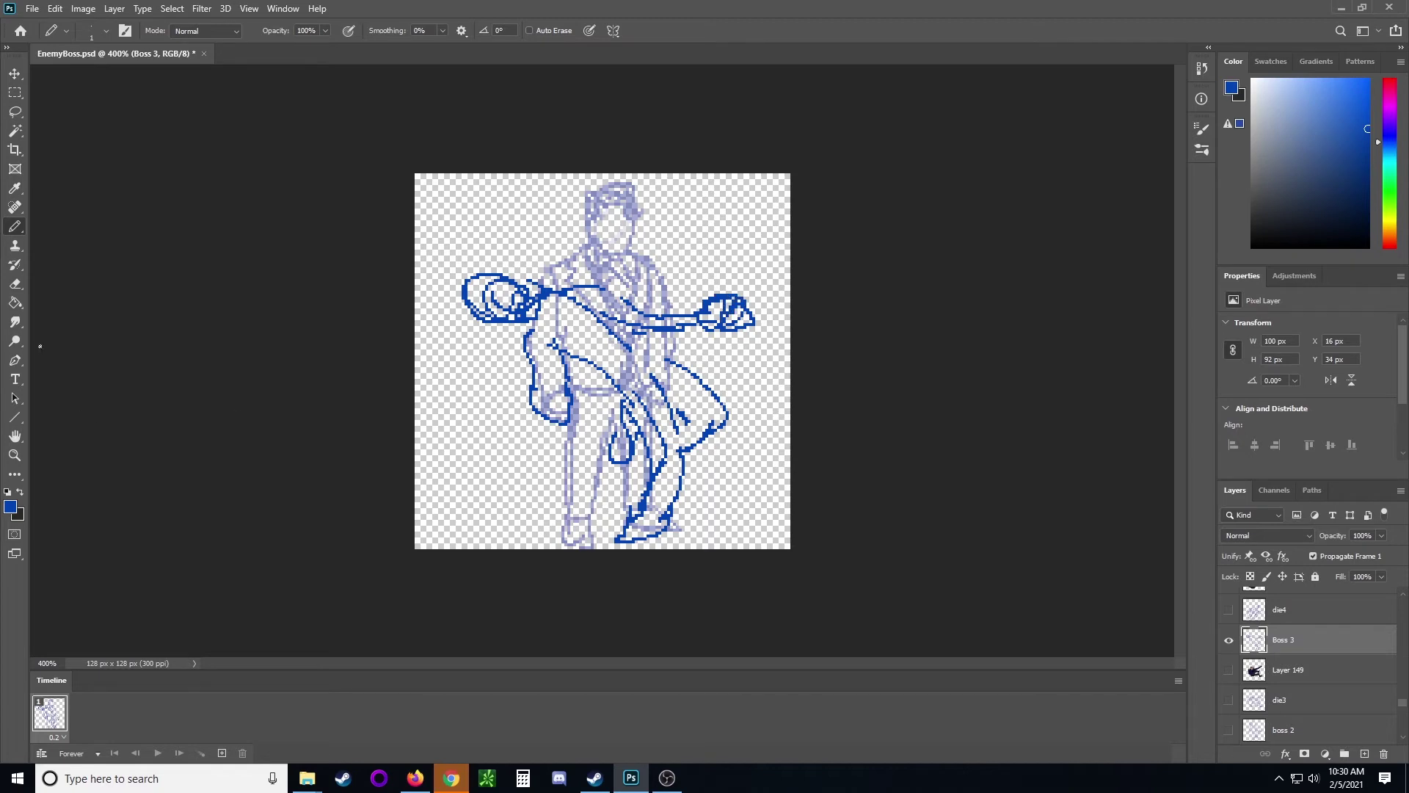
{"action": "left_click", "coordinate": [14, 284]}
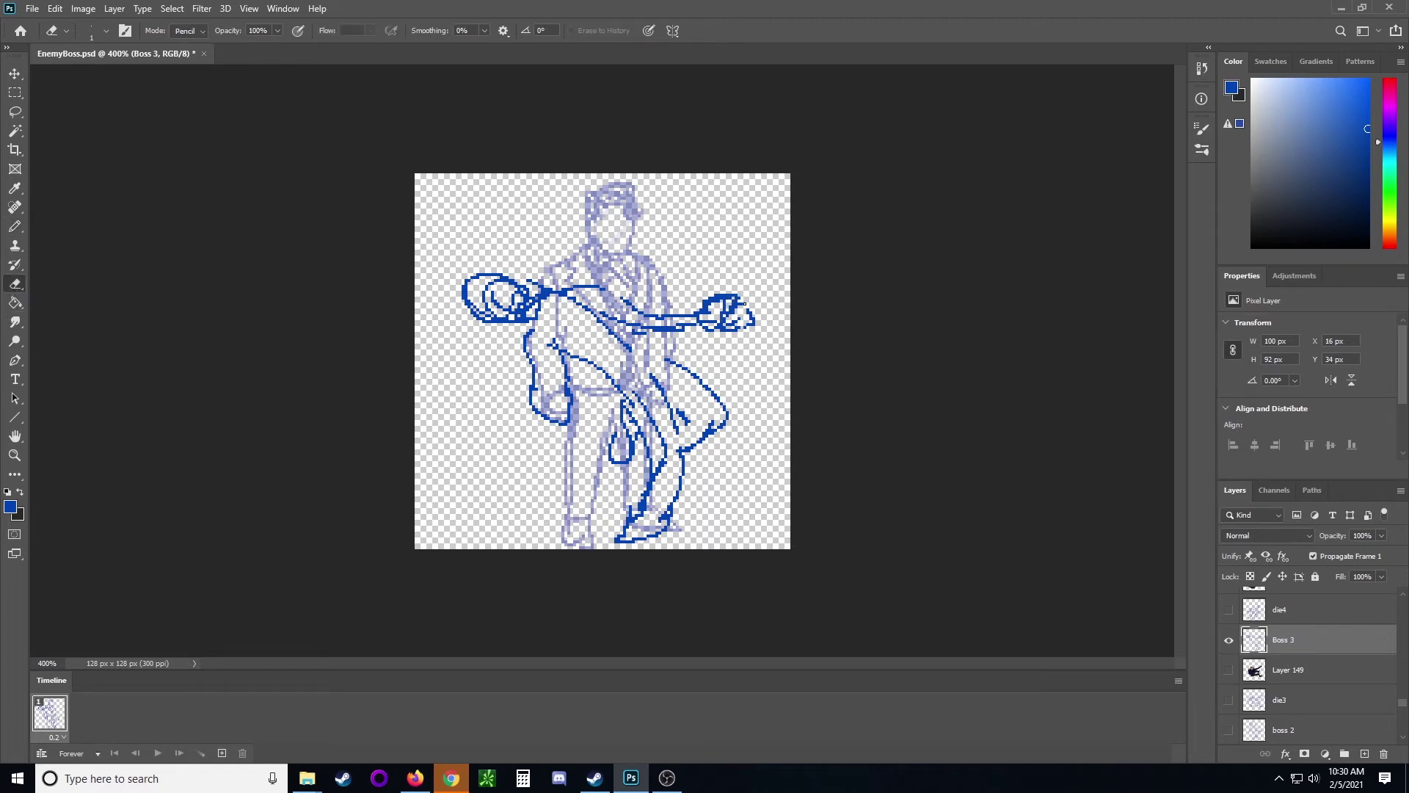
{"action": "mouse_move", "coordinate": [744, 304]}
{"action": "left_mouse_down"}
{"action": "mouse_move", "coordinate": [754, 309]}
{"action": "mouse_move", "coordinate": [736, 294]}
{"action": "mouse_move", "coordinate": [748, 321]}
{"action": "left_mouse_up"}
Rename Layer 221 to 'boss 4'
{"action": "left_click", "coordinate": [1402, 596]}
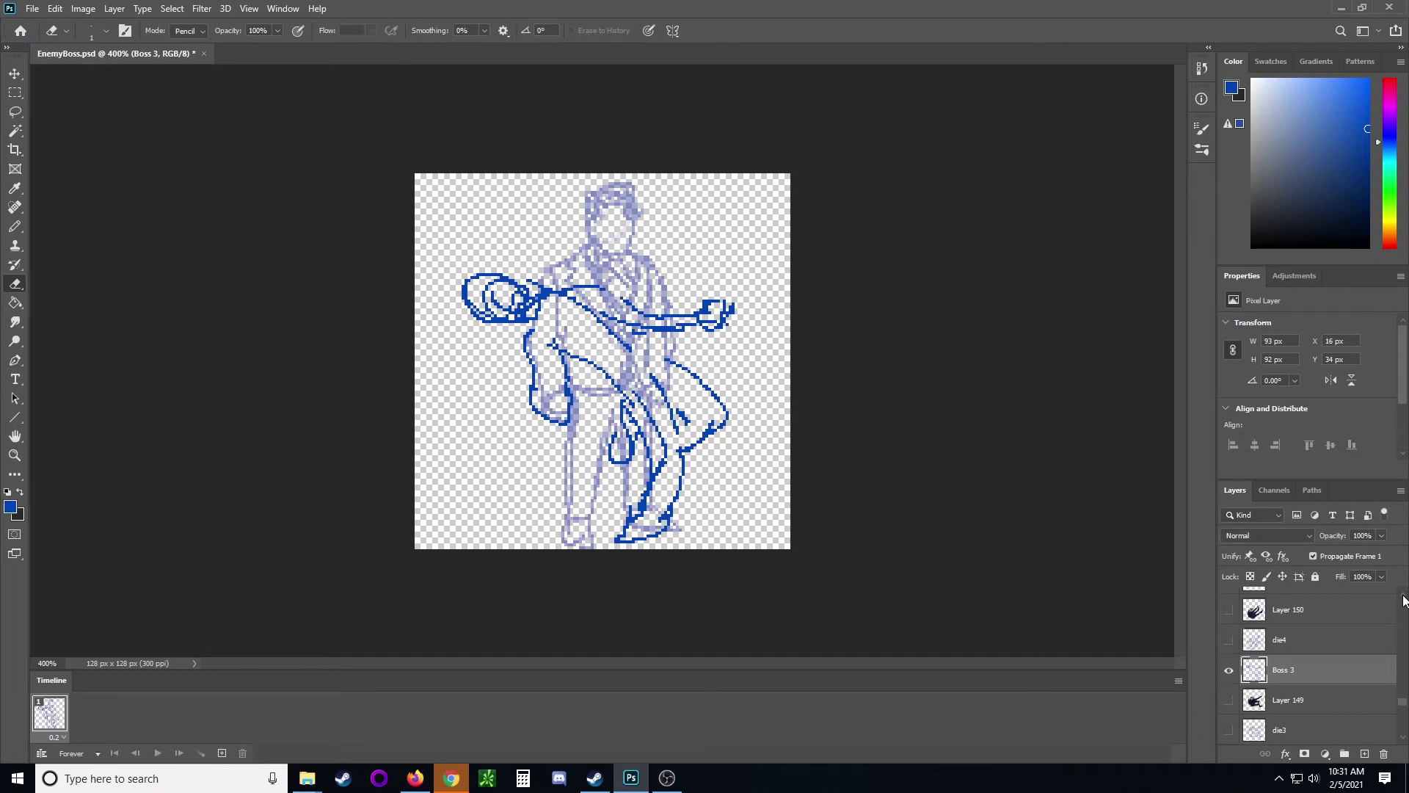
{"action": "left_click", "coordinate": [1402, 596]}
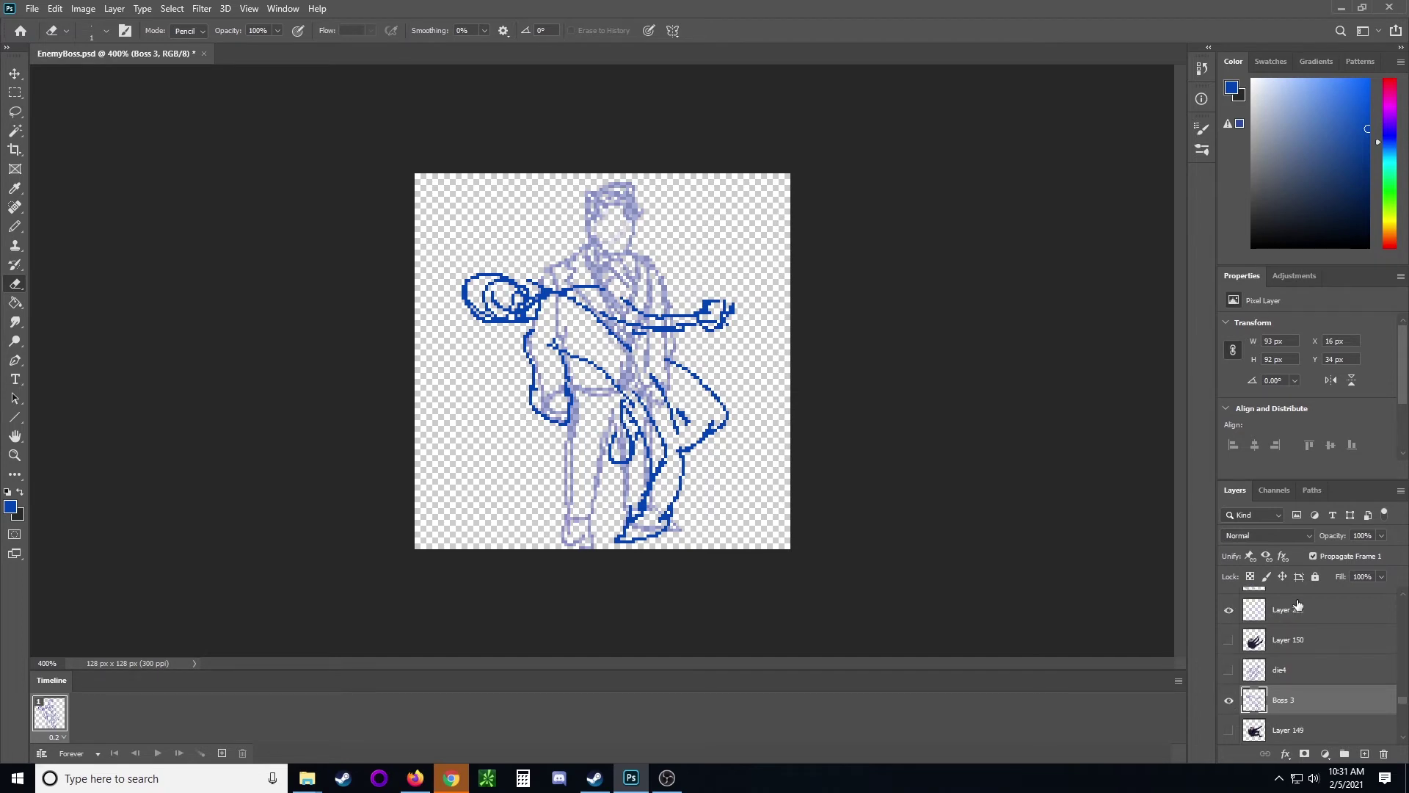
{"action": "double_click", "coordinate": [1297, 607]}
{"action": "type", "text": "bos"}
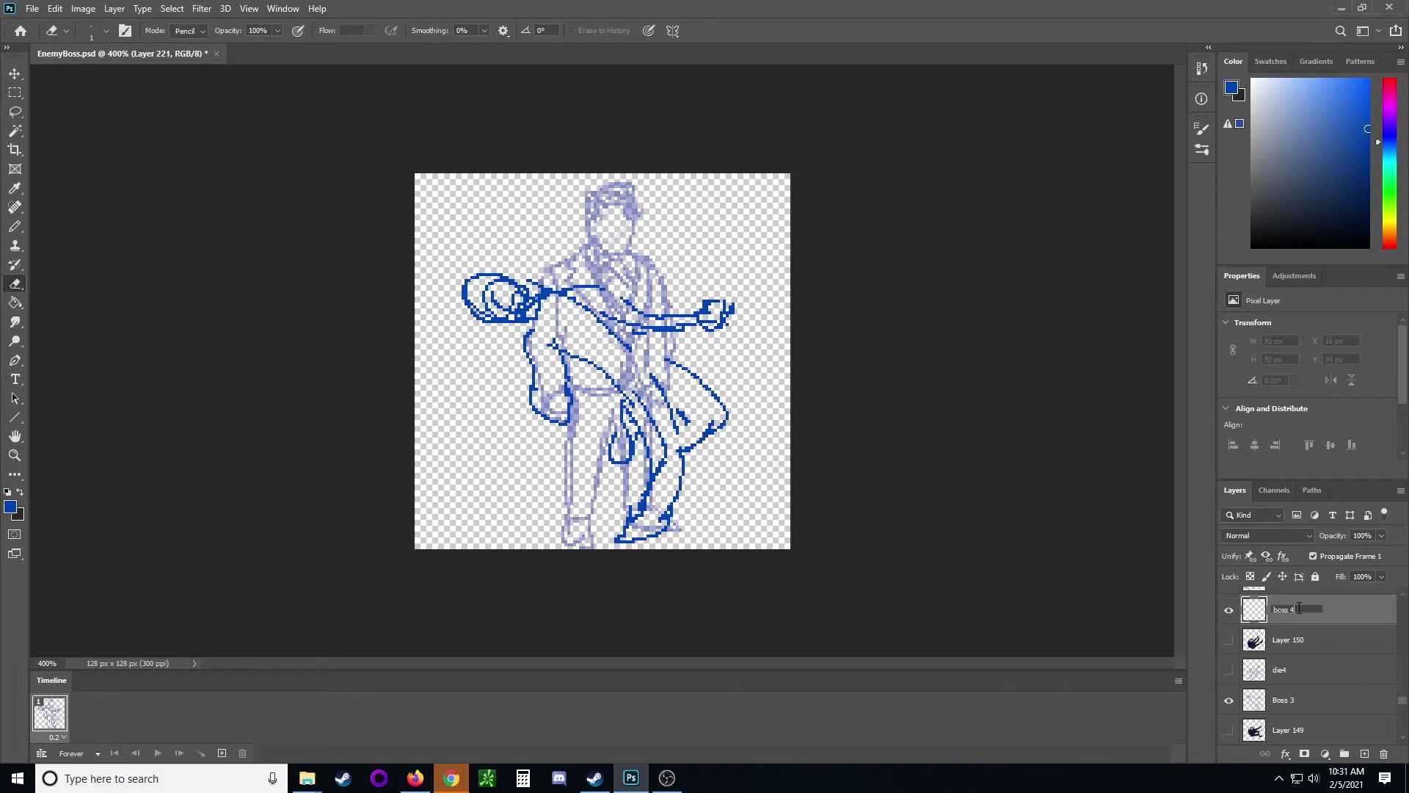
{"action": "type", "text": "s 4"}
{"action": "key", "text": "Return"}
Check Layer 150's figure, then pencil a left hand loop, chest line and low left loop
{"action": "left_click", "coordinate": [1230, 640]}
{"action": "left_click", "coordinate": [1231, 641]}
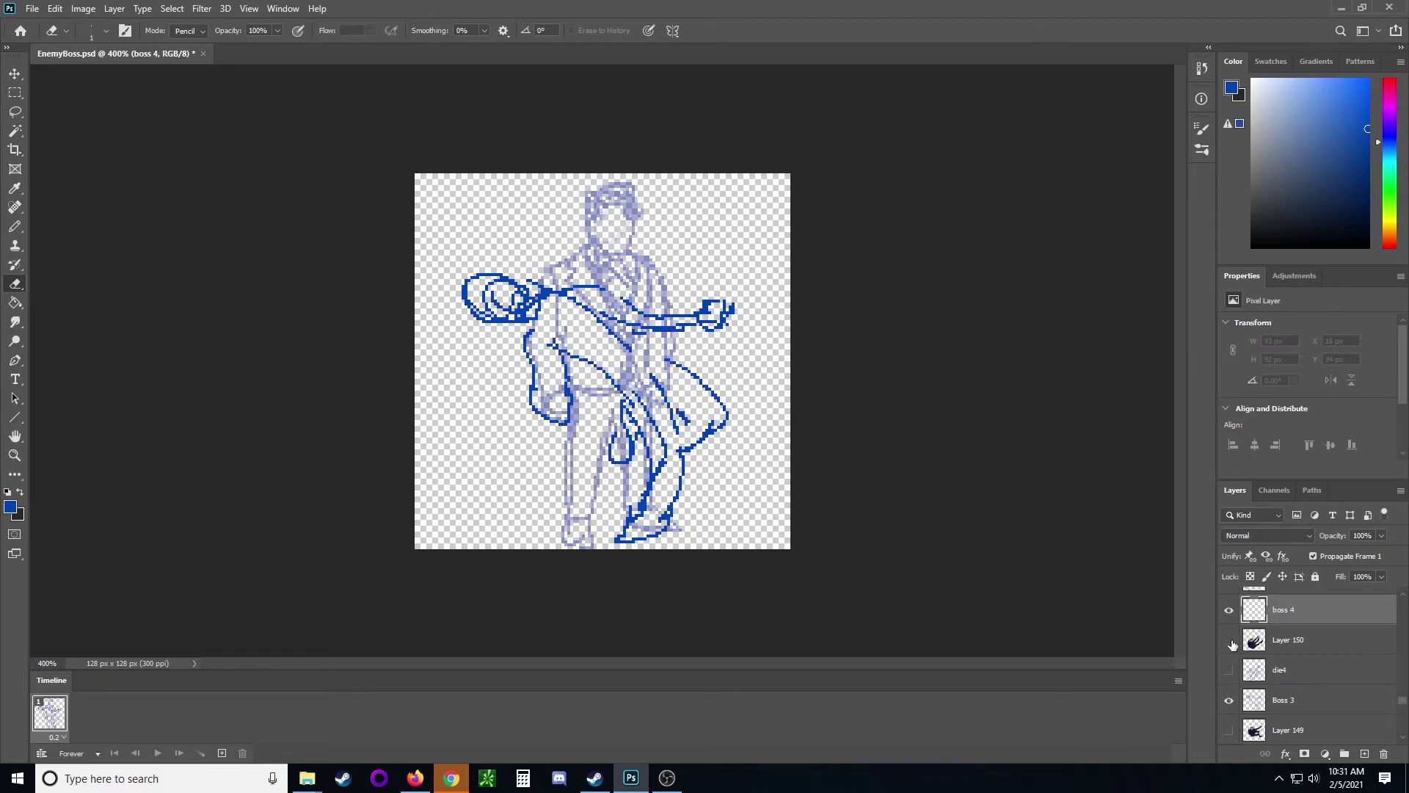
{"action": "key", "text": "b"}
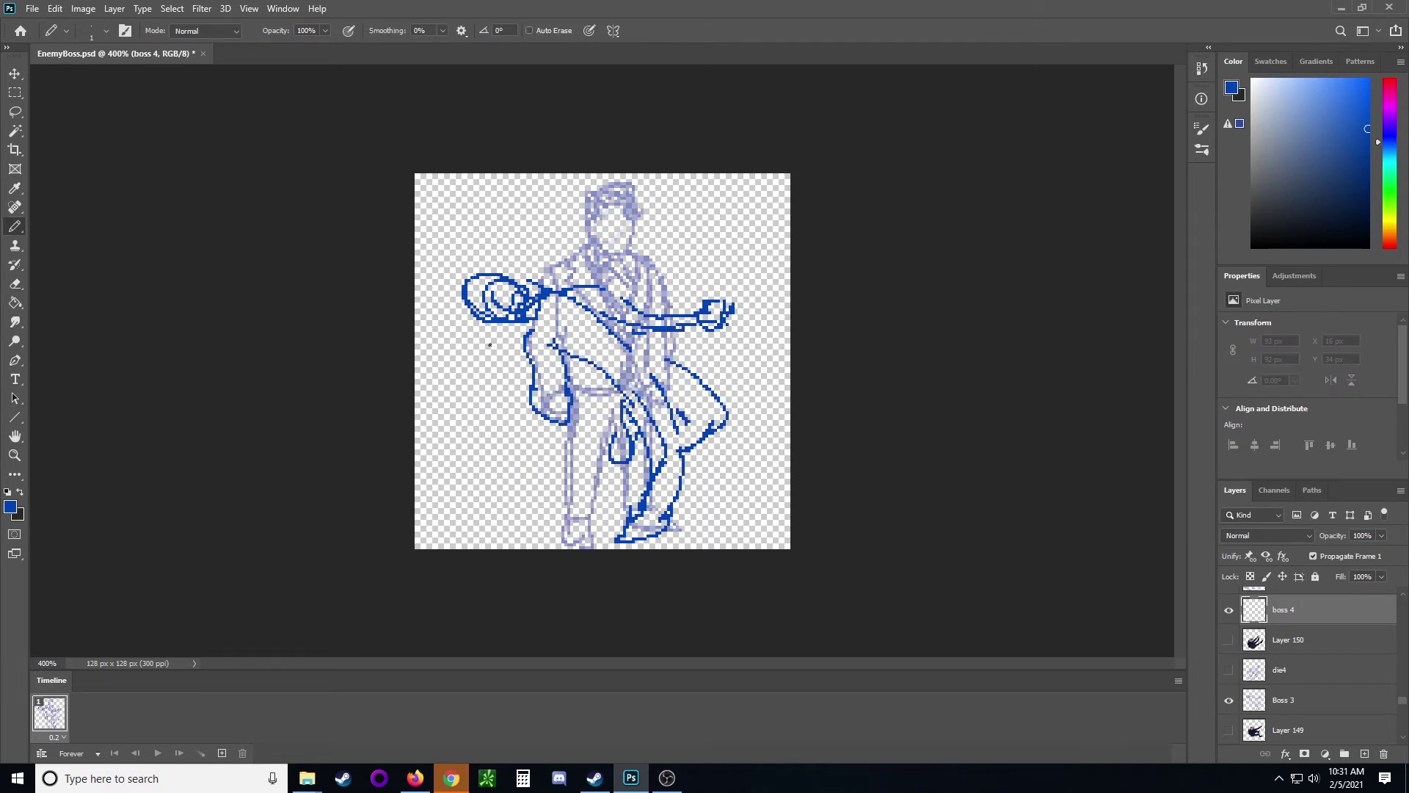
{"action": "mouse_move", "coordinate": [490, 344]}
{"action": "left_mouse_down"}
{"action": "mouse_move", "coordinate": [499, 372]}
{"action": "mouse_move", "coordinate": [512, 336]}
{"action": "mouse_move", "coordinate": [546, 319]}
{"action": "mouse_move", "coordinate": [517, 328]}
{"action": "mouse_move", "coordinate": [529, 407]}
{"action": "mouse_move", "coordinate": [529, 315]}
{"action": "left_mouse_up"}
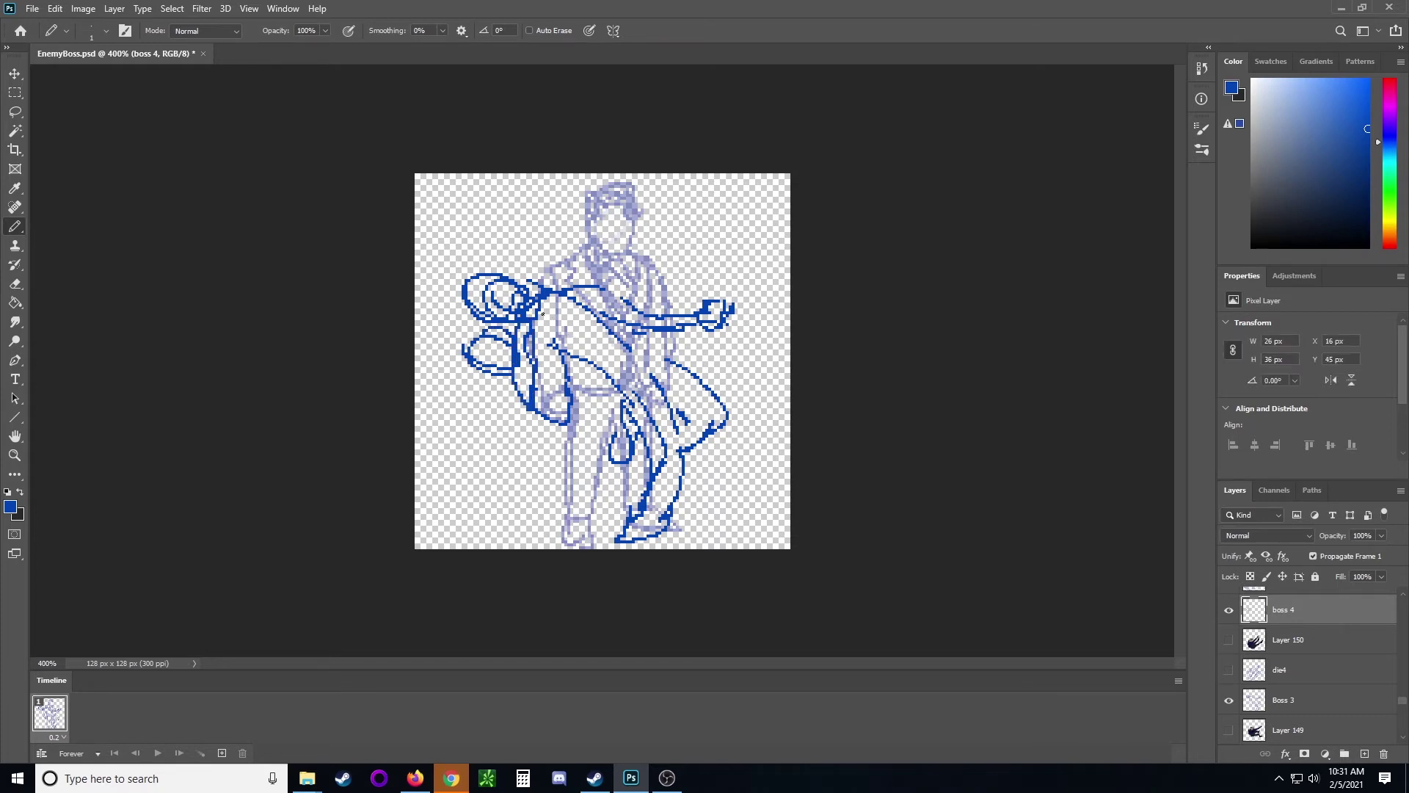
{"action": "mouse_move", "coordinate": [553, 320]}
{"action": "left_mouse_down"}
{"action": "mouse_move", "coordinate": [642, 292]}
{"action": "mouse_move", "coordinate": [630, 277]}
{"action": "mouse_move", "coordinate": [662, 286]}
{"action": "mouse_move", "coordinate": [623, 281]}
{"action": "left_mouse_up"}
{"action": "mouse_move", "coordinate": [539, 451]}
{"action": "left_mouse_down"}
{"action": "mouse_move", "coordinate": [543, 481]}
{"action": "mouse_move", "coordinate": [548, 453]}
{"action": "mouse_move", "coordinate": [514, 383]}
{"action": "left_mouse_up"}
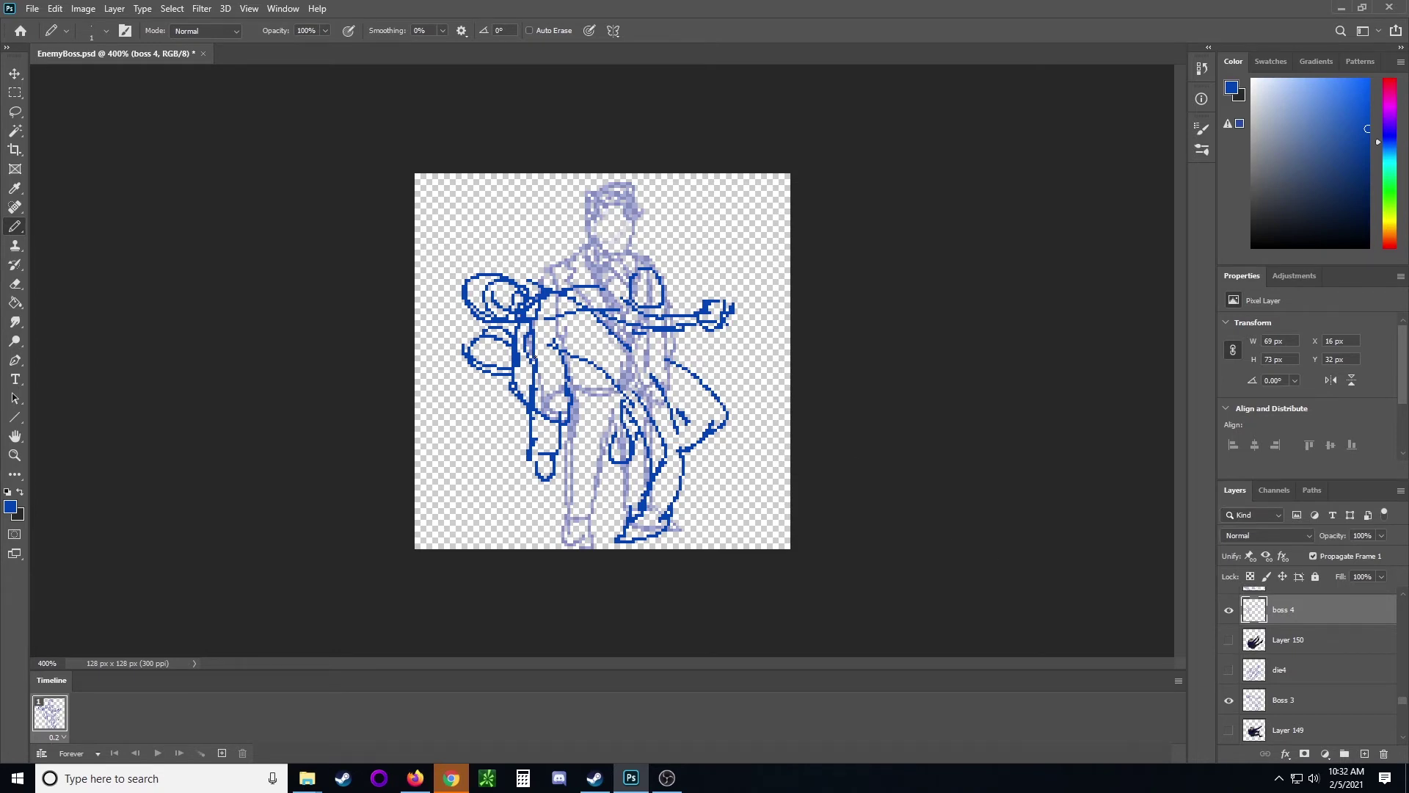
Add long lower-body strokes, hide Boss 3, and draw the cross-torso arm and collar loop
{"action": "left_click_drag", "start_coordinate": [547, 363], "coordinate": [713, 469]}
{"action": "mouse_move", "coordinate": [647, 415]}
{"action": "left_mouse_down"}
{"action": "mouse_move", "coordinate": [713, 467]}
{"action": "mouse_move", "coordinate": [747, 473]}
{"action": "mouse_move", "coordinate": [731, 490]}
{"action": "left_mouse_up"}
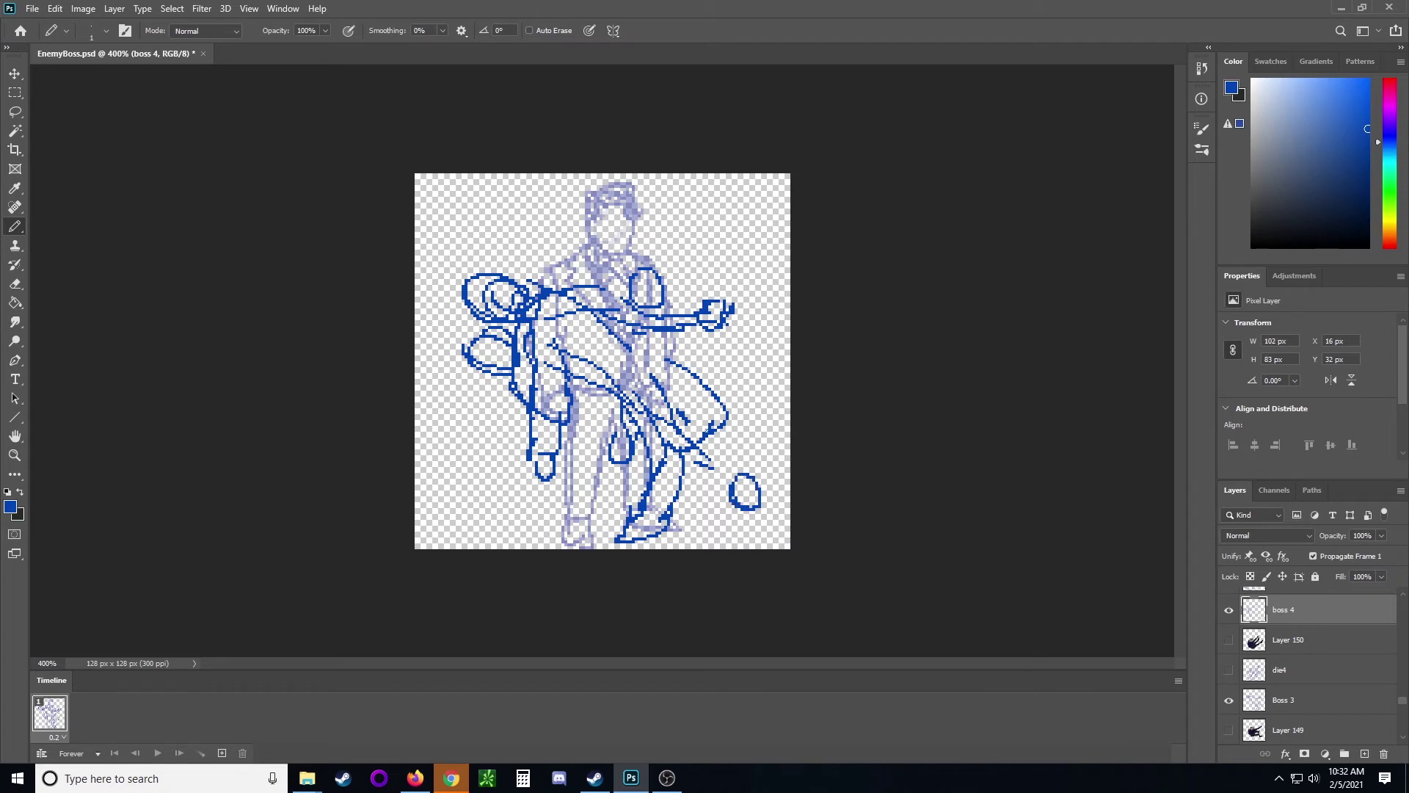
{"action": "mouse_move", "coordinate": [645, 340]}
{"action": "left_mouse_down"}
{"action": "mouse_move", "coordinate": [725, 422]}
{"action": "mouse_move", "coordinate": [716, 404]}
{"action": "mouse_move", "coordinate": [736, 476]}
{"action": "left_mouse_up"}
{"action": "left_click", "coordinate": [1229, 699]}
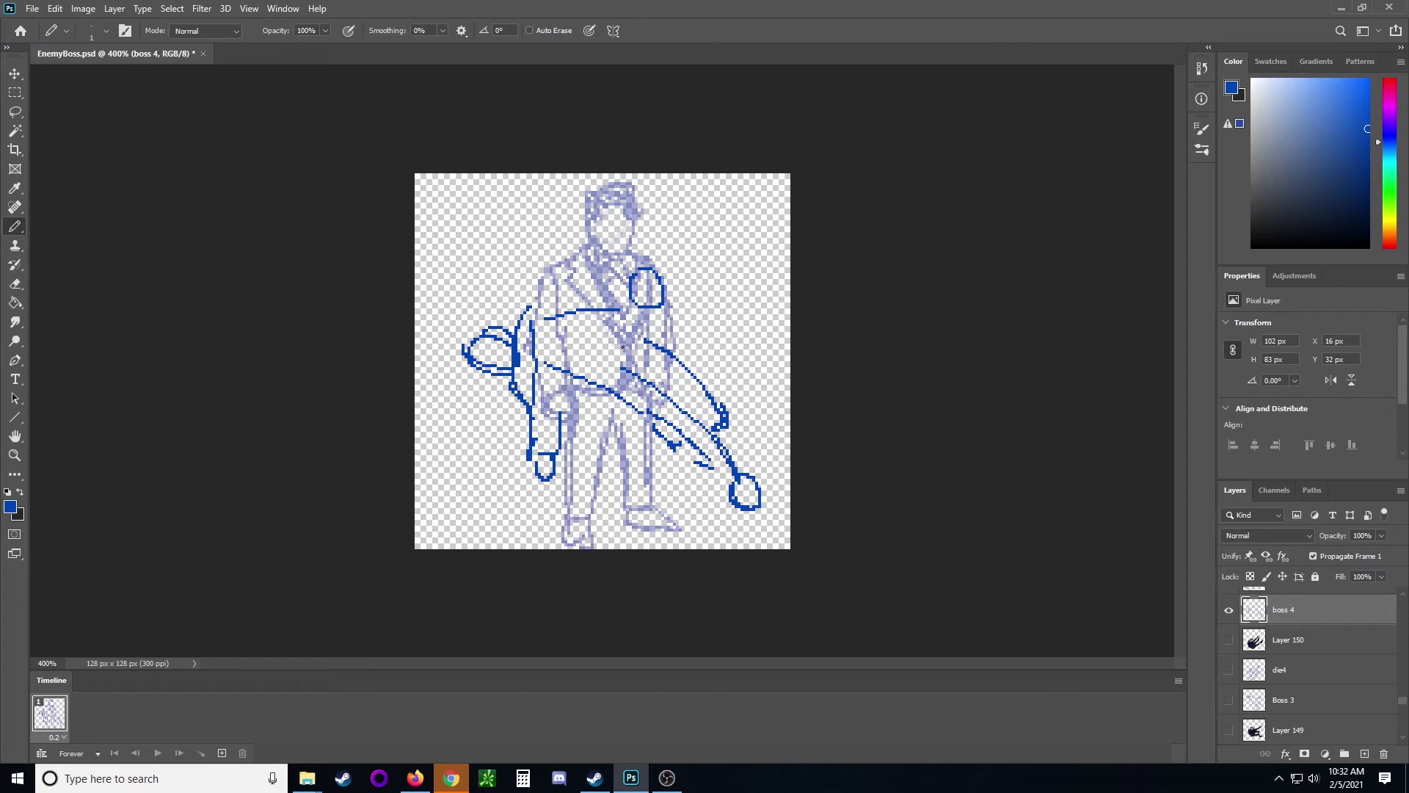
{"action": "mouse_move", "coordinate": [620, 346]}
{"action": "left_mouse_down"}
{"action": "mouse_move", "coordinate": [606, 373]}
{"action": "mouse_move", "coordinate": [644, 417]}
{"action": "left_mouse_up"}
{"action": "mouse_move", "coordinate": [531, 302]}
{"action": "left_mouse_down"}
{"action": "mouse_move", "coordinate": [632, 310]}
{"action": "mouse_move", "coordinate": [643, 296]}
{"action": "left_mouse_up"}
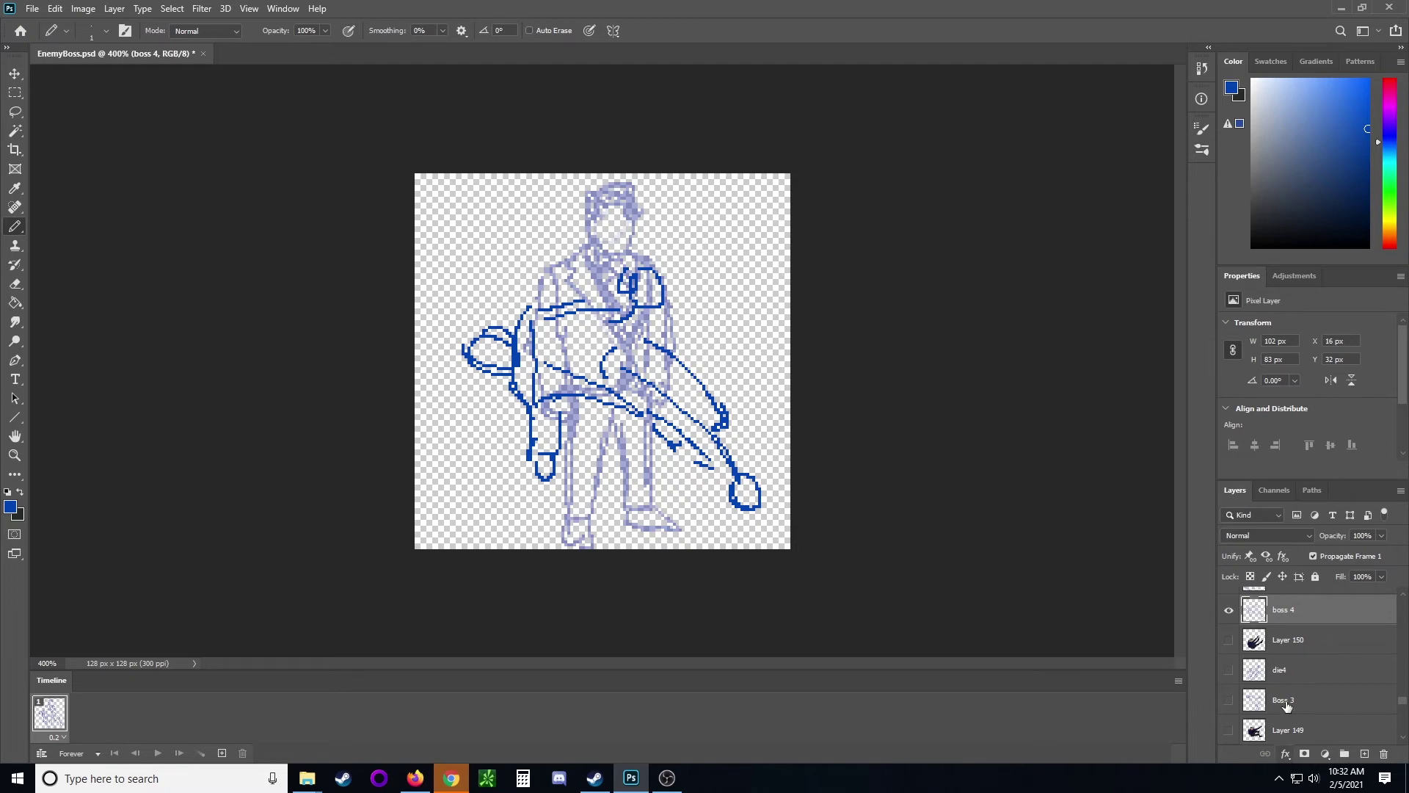
Rename Layer 222 to 'boss 5'
{"action": "scroll", "coordinate": [1248, 672], "scroll_direction": "up", "scroll_amount": 3}
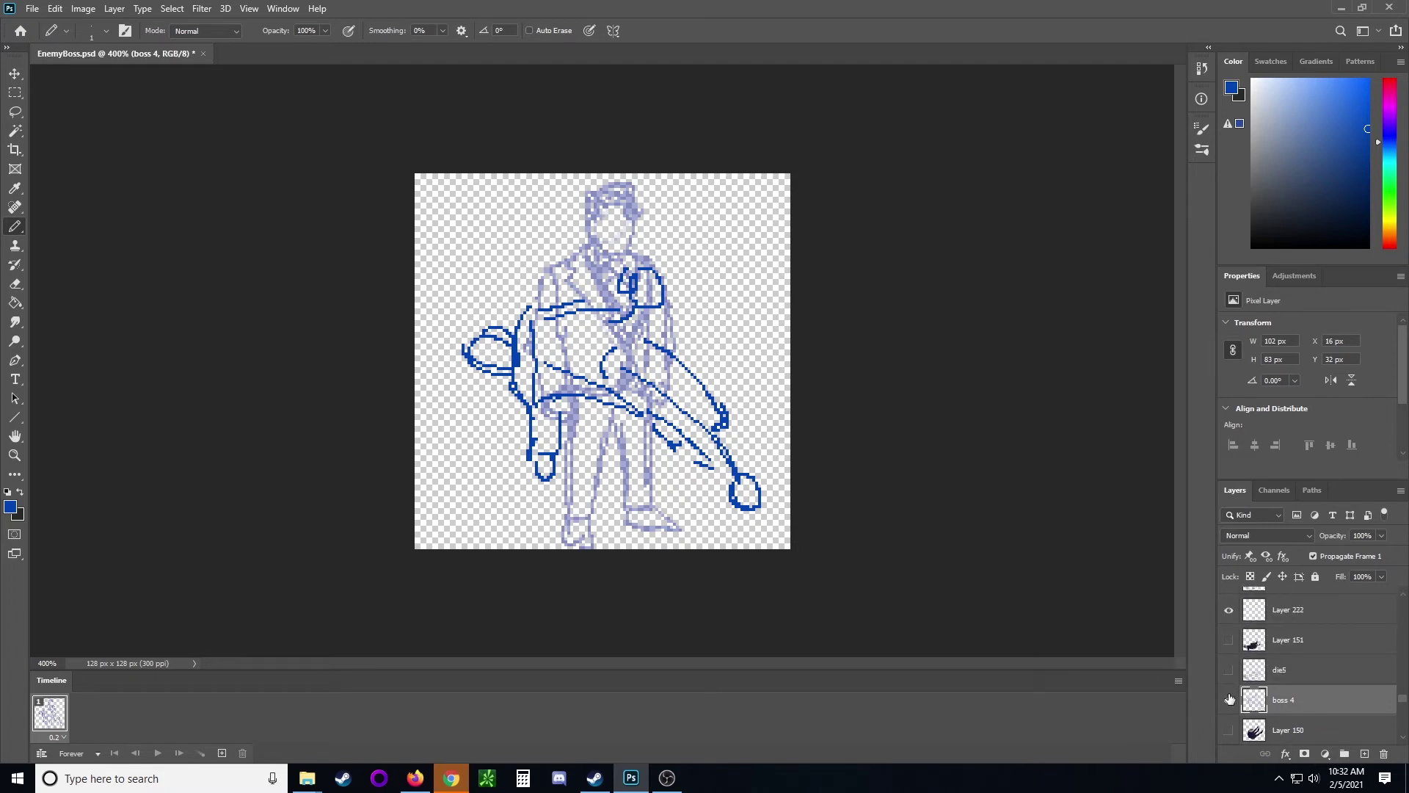
{"action": "double_click", "coordinate": [1300, 618]}
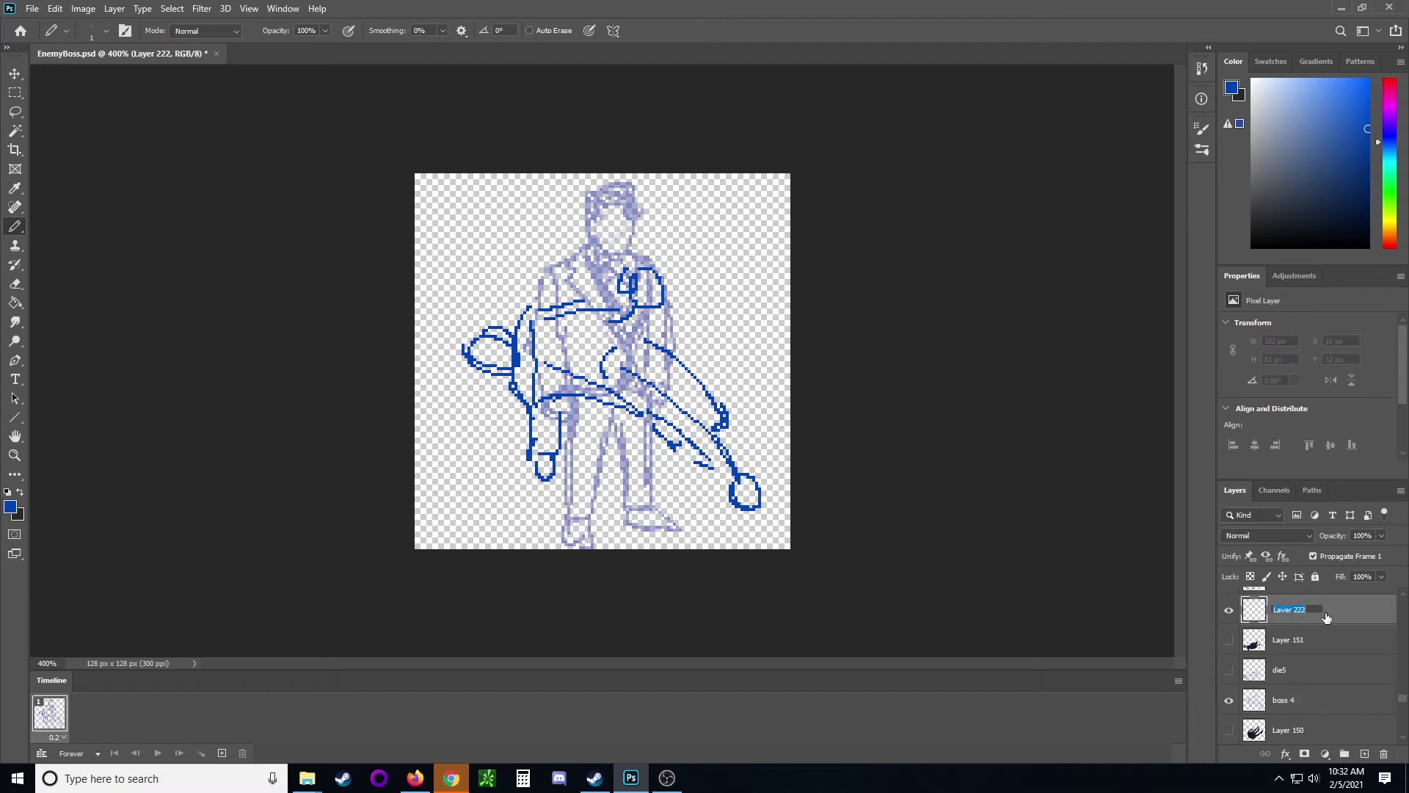
{"action": "type", "text": "boss 5"}
Draw the left hand oval, the left arm with its loop, and a lower-left loop
{"action": "mouse_move", "coordinate": [490, 413]}
{"action": "left_mouse_down"}
{"action": "mouse_move", "coordinate": [468, 402]}
{"action": "mouse_move", "coordinate": [514, 396]}
{"action": "mouse_move", "coordinate": [503, 416]}
{"action": "left_mouse_up"}
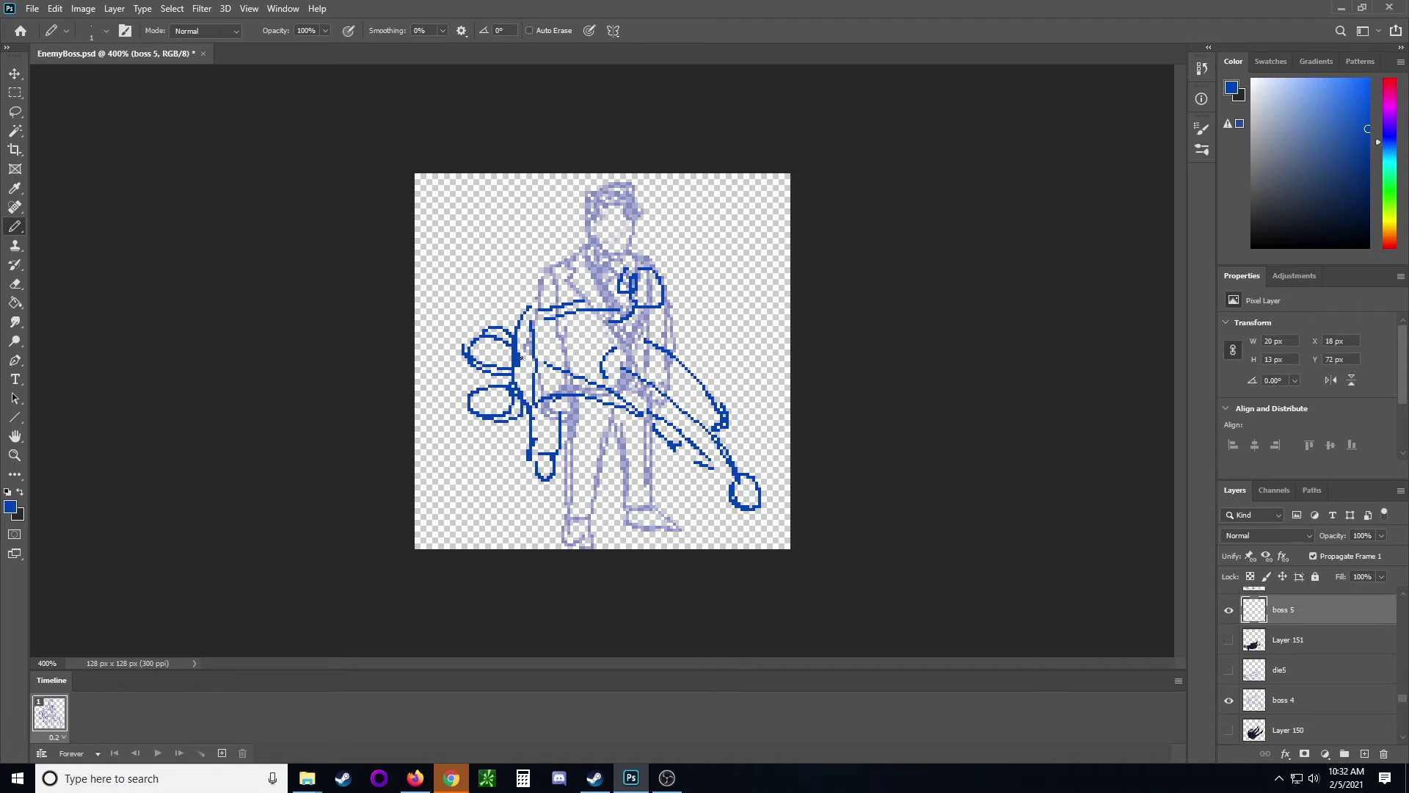
{"action": "mouse_move", "coordinate": [521, 358]}
{"action": "left_mouse_down"}
{"action": "mouse_move", "coordinate": [569, 430]}
{"action": "mouse_move", "coordinate": [580, 418]}
{"action": "left_mouse_up"}
{"action": "mouse_move", "coordinate": [545, 331]}
{"action": "left_mouse_down"}
{"action": "mouse_move", "coordinate": [557, 362]}
{"action": "mouse_move", "coordinate": [575, 344]}
{"action": "mouse_move", "coordinate": [579, 378]}
{"action": "left_mouse_up"}
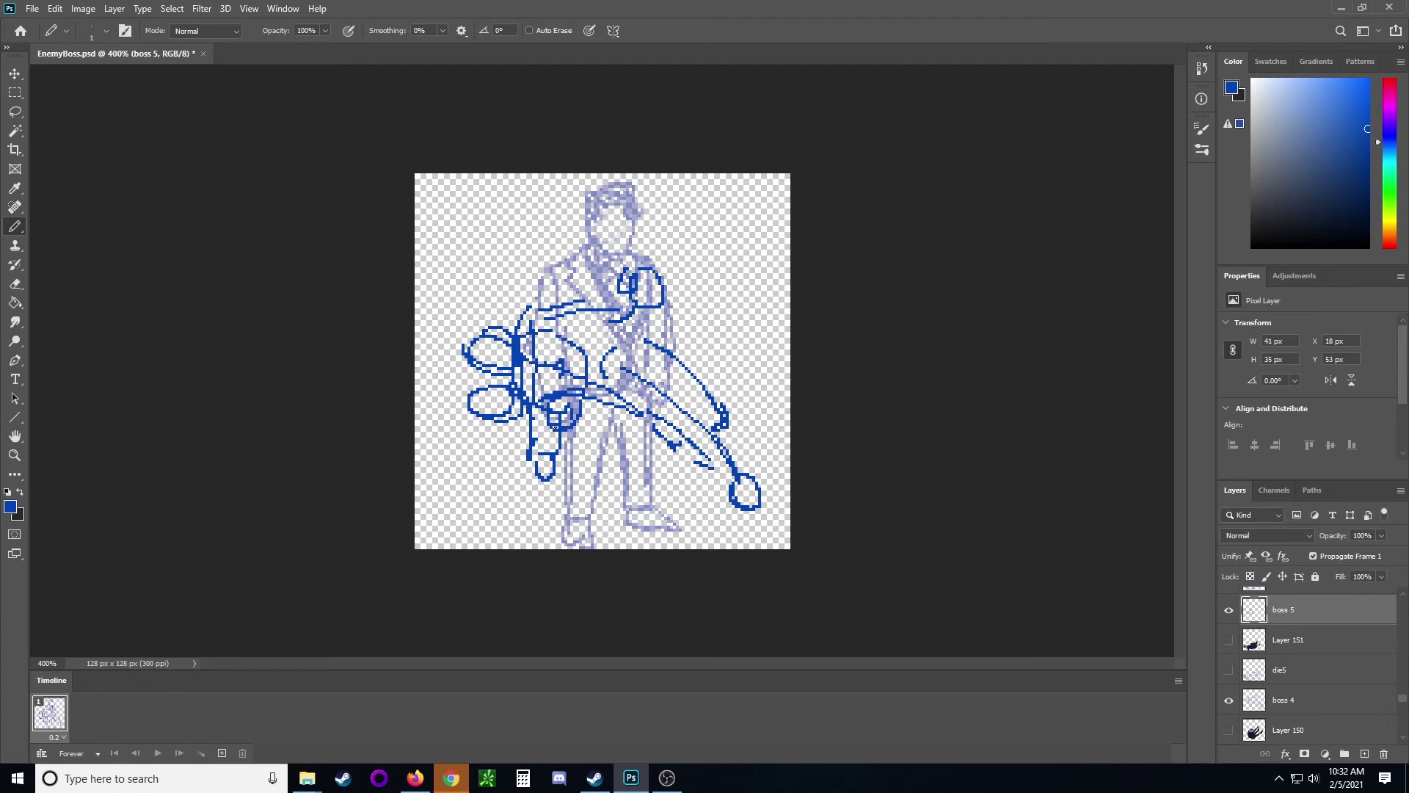
{"action": "mouse_move", "coordinate": [470, 443]}
{"action": "left_mouse_down"}
{"action": "mouse_move", "coordinate": [498, 455]}
{"action": "mouse_move", "coordinate": [471, 442]}
{"action": "mouse_move", "coordinate": [496, 451]}
{"action": "mouse_move", "coordinate": [522, 418]}
{"action": "left_mouse_up"}
Add strokes across the gun area, hide boss 4, and outline the belt arc and right blade
{"action": "left_click_drag", "start_coordinate": [573, 432], "coordinate": [690, 411]}
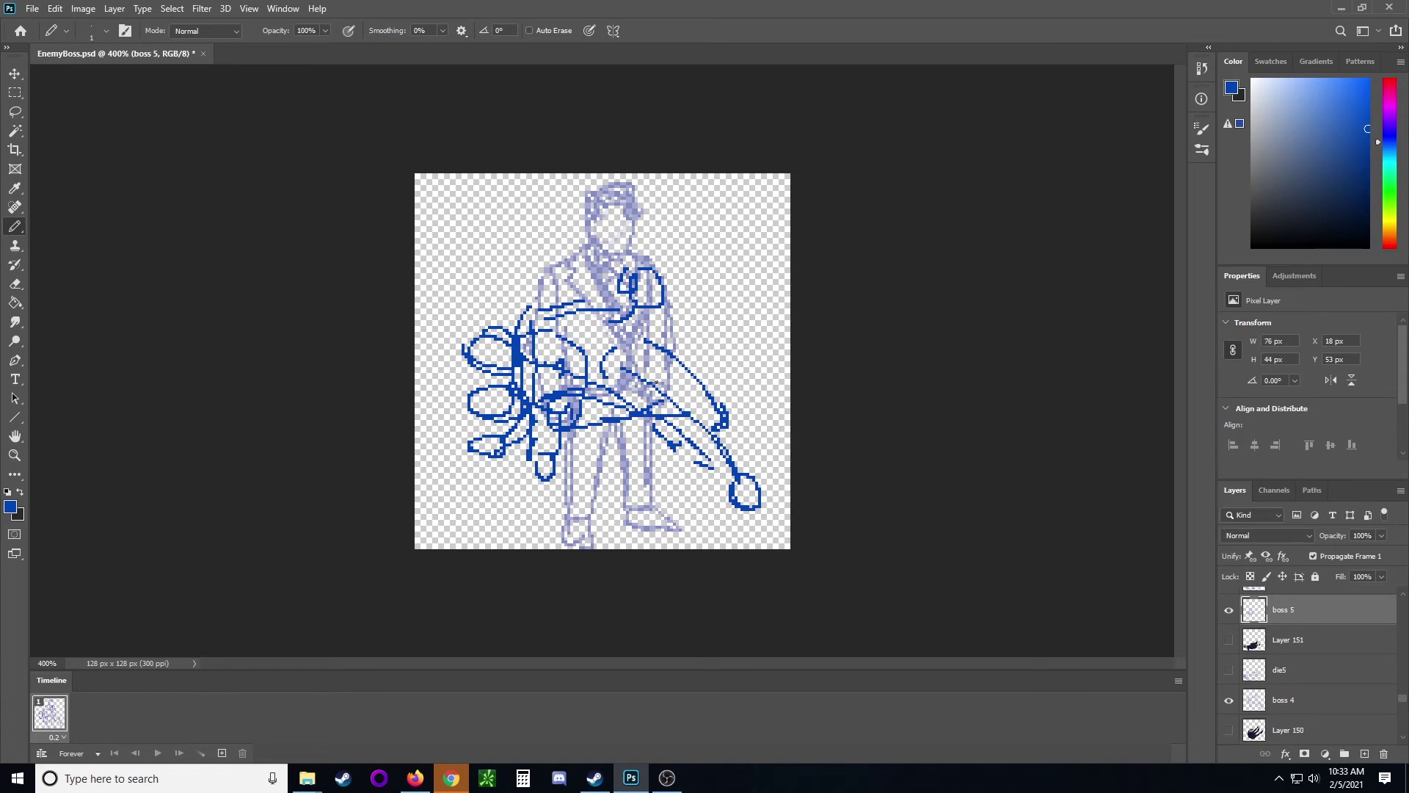
{"action": "mouse_move", "coordinate": [588, 358]}
{"action": "left_mouse_down"}
{"action": "mouse_move", "coordinate": [652, 380]}
{"action": "mouse_move", "coordinate": [644, 370]}
{"action": "mouse_move", "coordinate": [624, 375]}
{"action": "mouse_move", "coordinate": [681, 428]}
{"action": "mouse_move", "coordinate": [662, 427]}
{"action": "mouse_move", "coordinate": [699, 401]}
{"action": "mouse_move", "coordinate": [682, 363]}
{"action": "left_mouse_up"}
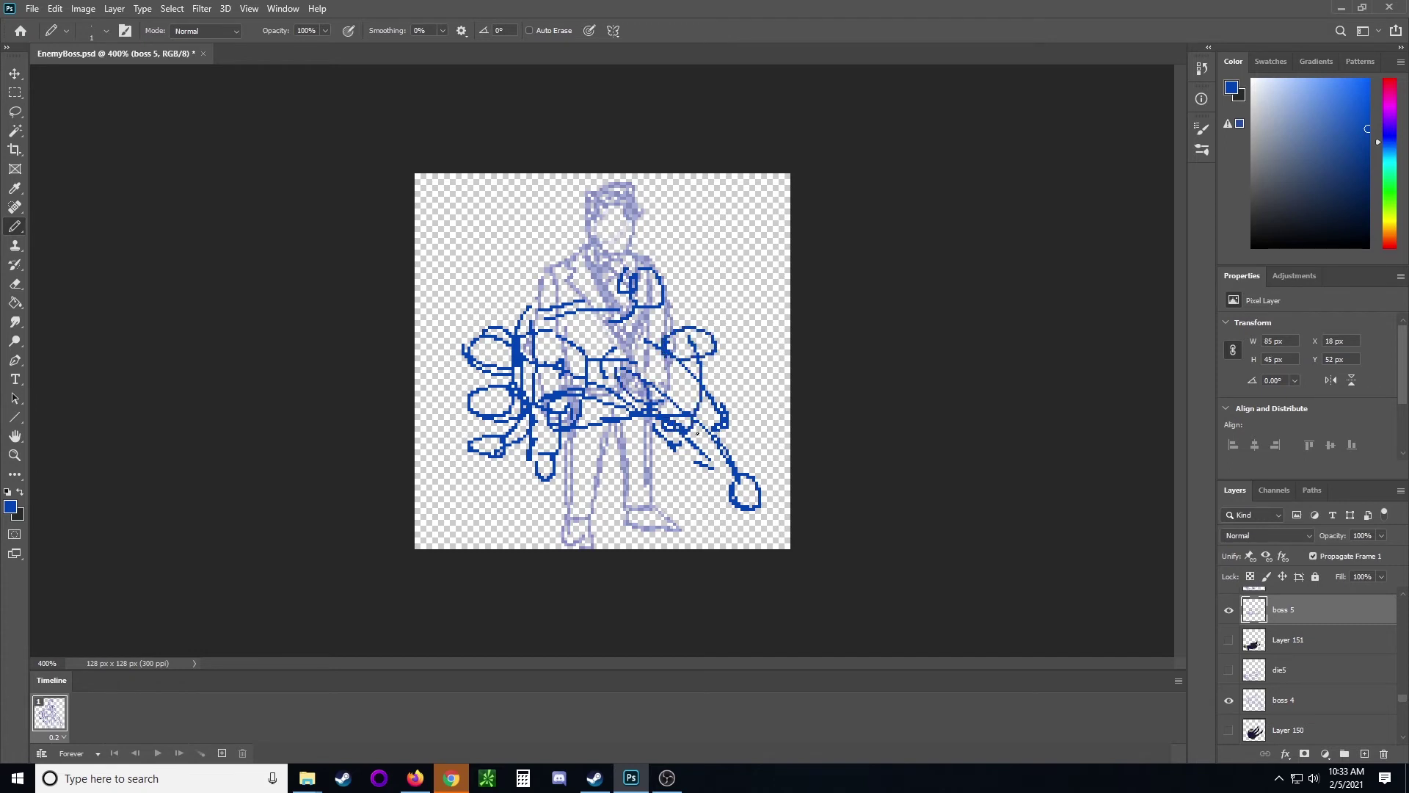
{"action": "mouse_move", "coordinate": [737, 417]}
{"action": "left_mouse_down"}
{"action": "mouse_move", "coordinate": [780, 384]}
{"action": "mouse_move", "coordinate": [759, 379]}
{"action": "mouse_move", "coordinate": [764, 352]}
{"action": "mouse_move", "coordinate": [767, 386]}
{"action": "mouse_move", "coordinate": [706, 392]}
{"action": "left_mouse_up"}
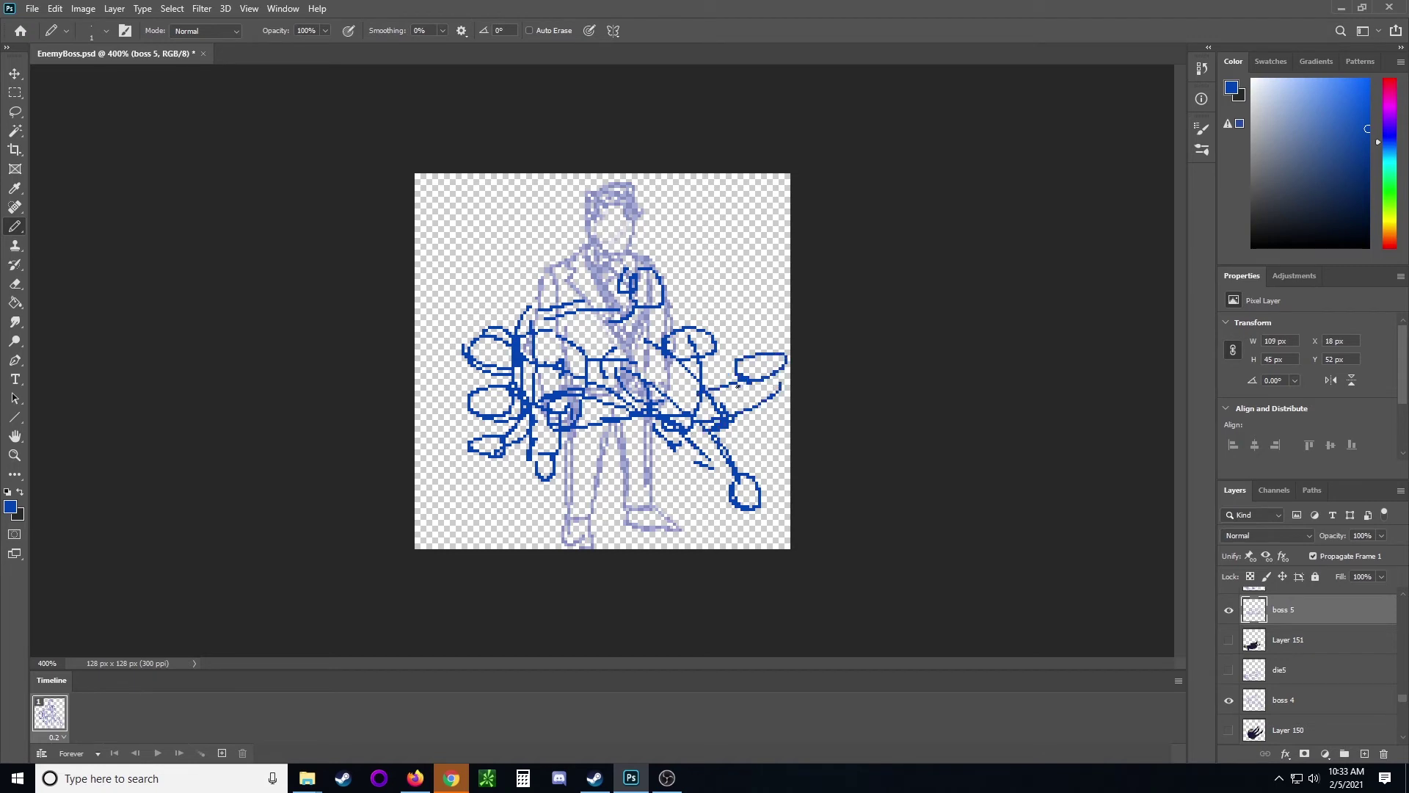
{"action": "left_click", "coordinate": [1228, 699]}
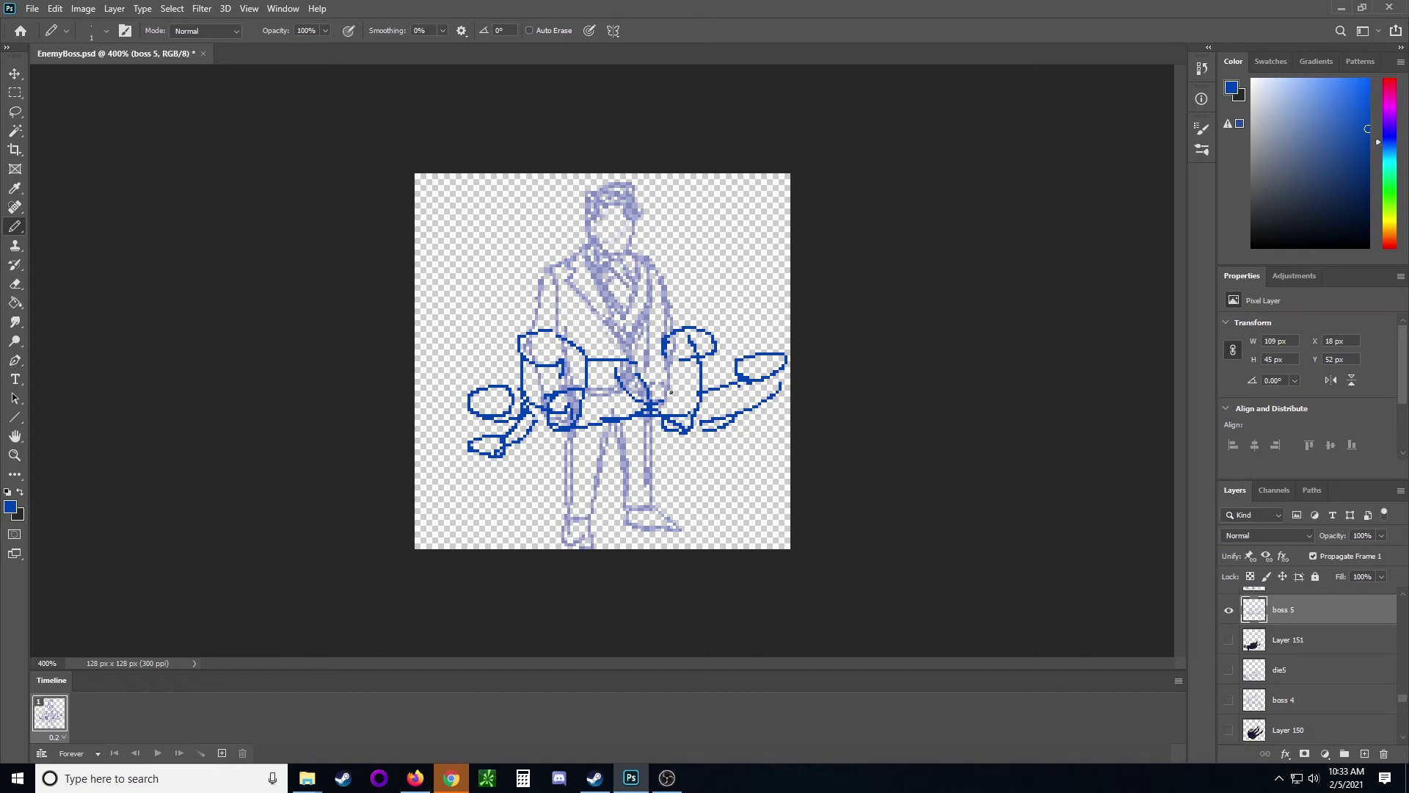
{"action": "left_click_drag", "start_coordinate": [646, 366], "coordinate": [681, 396]}
{"action": "left_click_drag", "start_coordinate": [628, 357], "coordinate": [601, 351]}
{"action": "mouse_move", "coordinate": [758, 382]}
{"action": "left_mouse_down"}
{"action": "mouse_move", "coordinate": [704, 422]}
{"action": "mouse_move", "coordinate": [703, 389]}
{"action": "mouse_move", "coordinate": [790, 347]}
{"action": "left_mouse_up"}
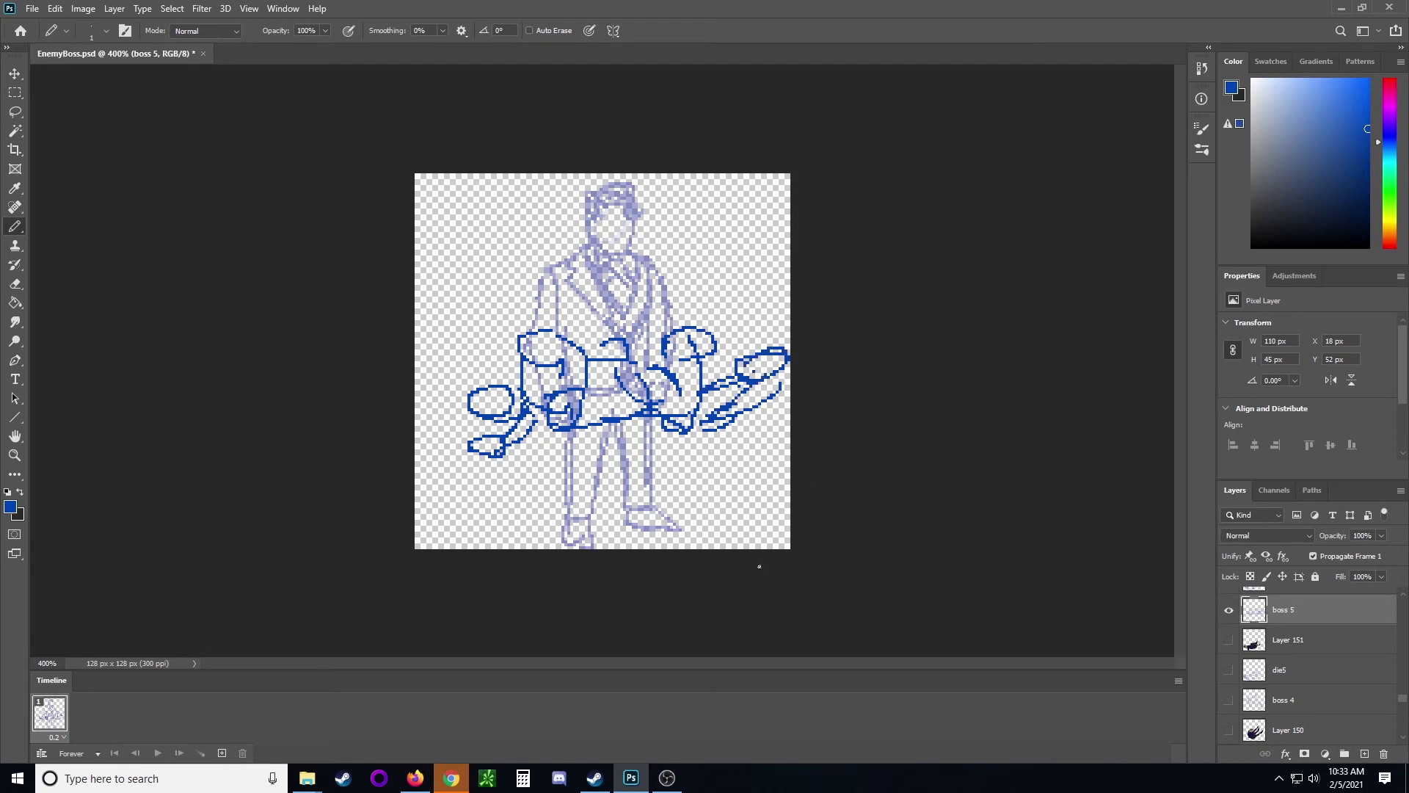
Add the new die6 and boss 6 layers and show boss 4 for comparison
{"action": "key", "text": "ctrl+alt+shift+n"}
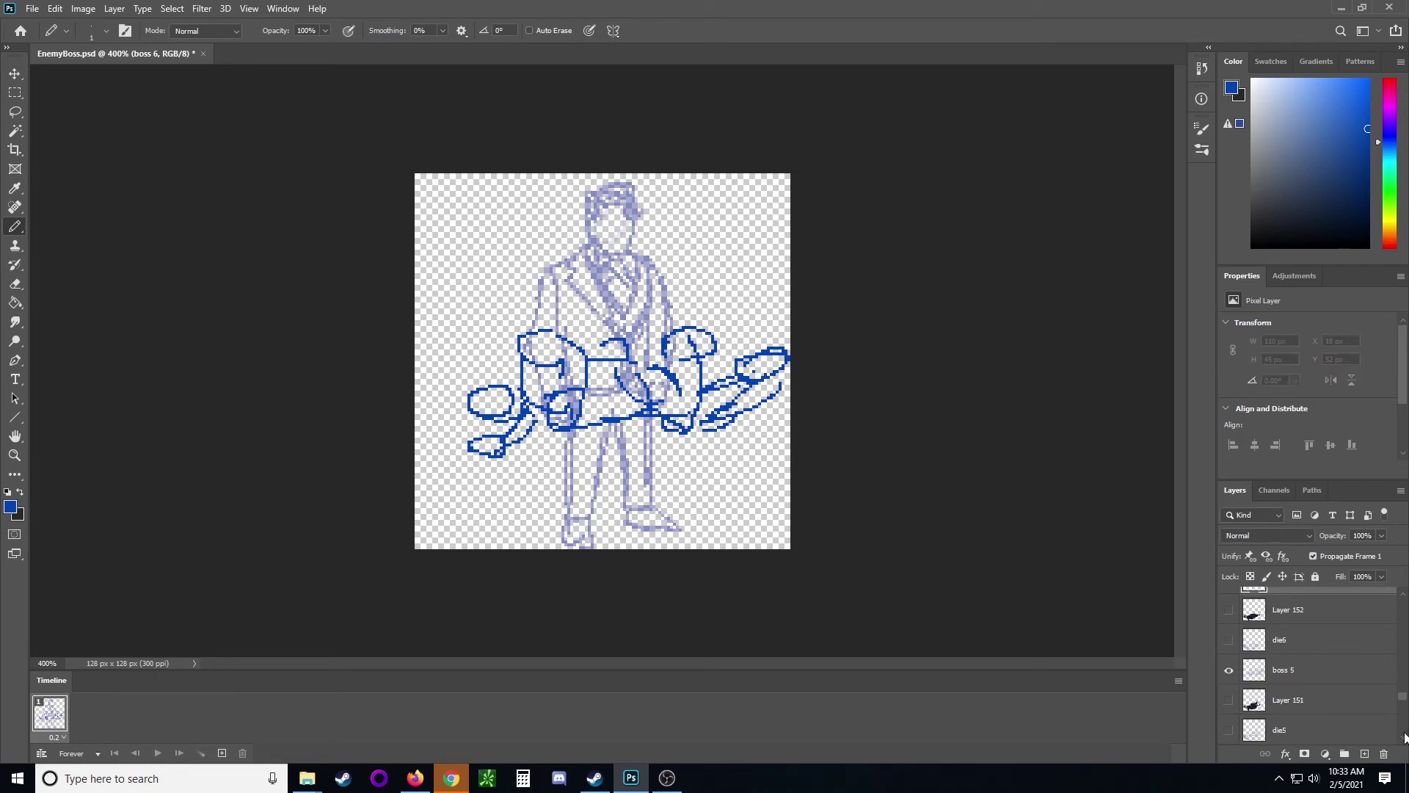
{"action": "key", "text": "ctrl+alt+shift+n"}
{"action": "left_click", "coordinate": [1228, 729]}
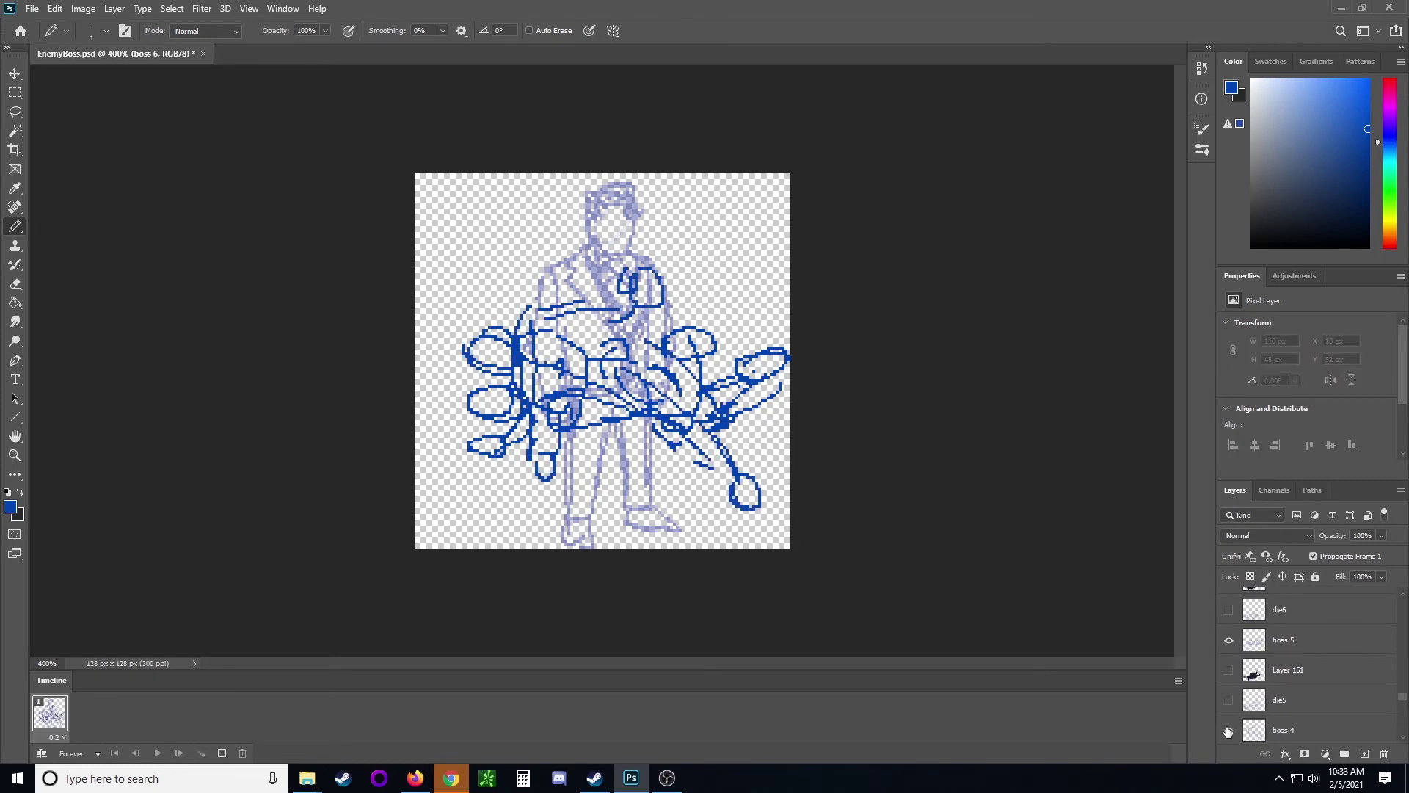
Move the boss 5 sketch down 4 px, hide boss 4 again, and select boss 6
{"action": "left_click", "coordinate": [1313, 642]}
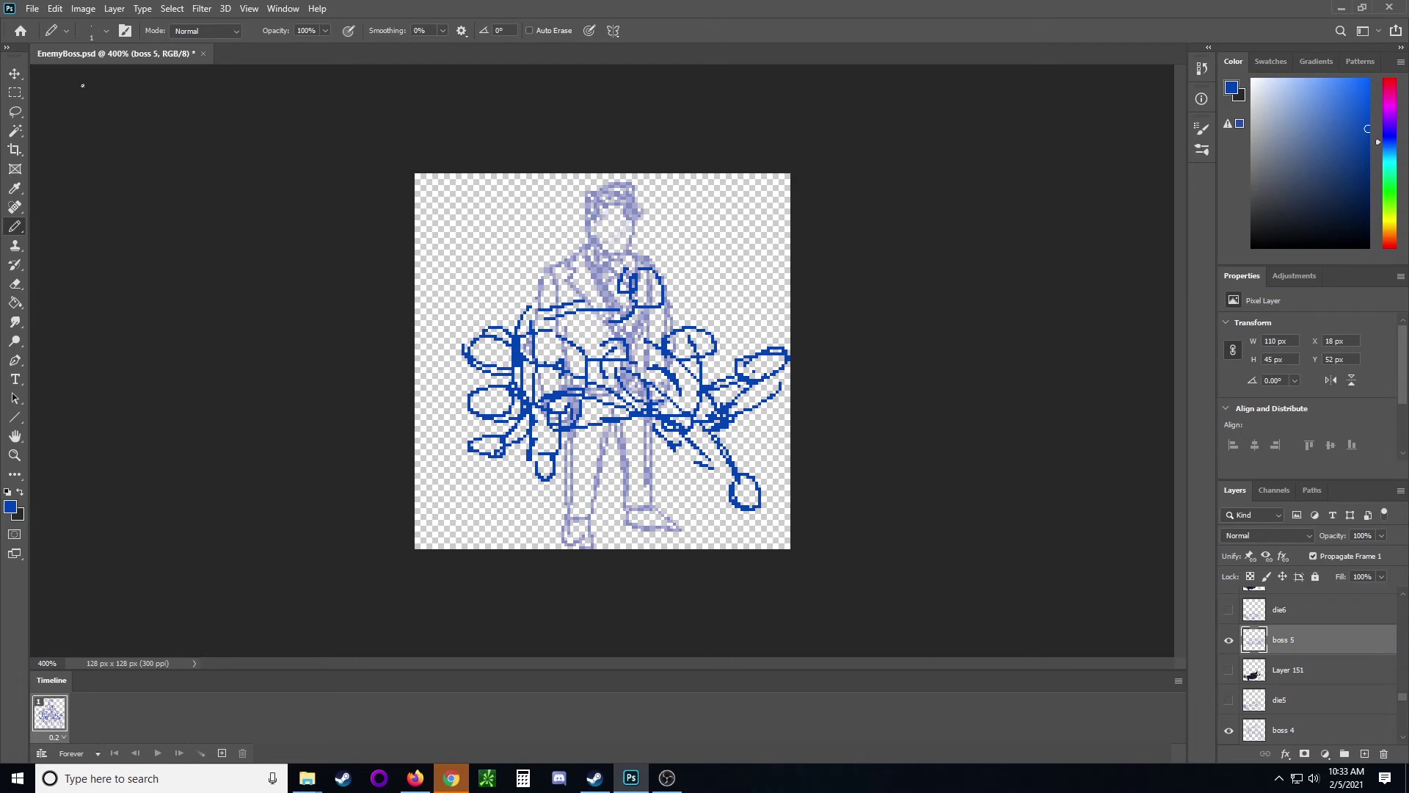
{"action": "left_click", "coordinate": [15, 76]}
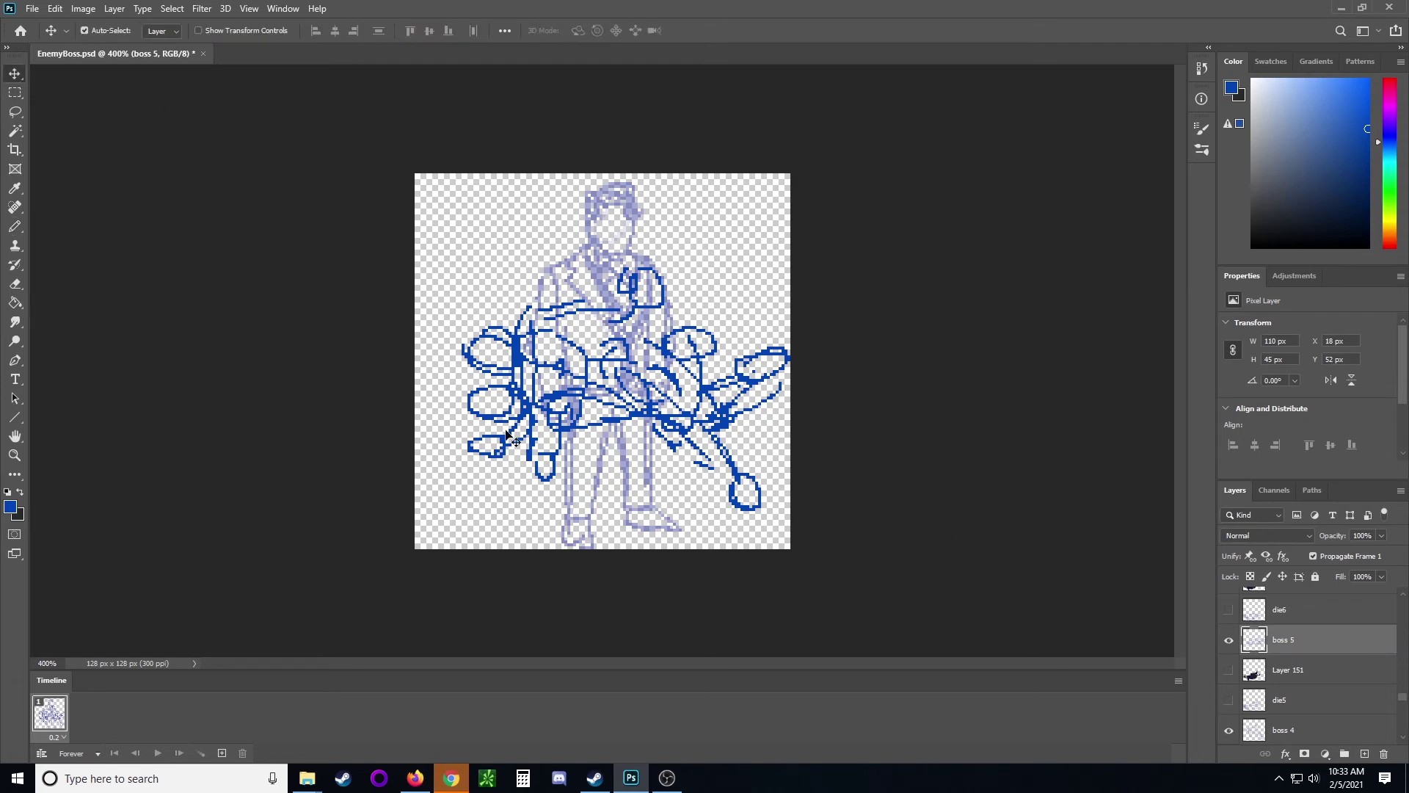
{"action": "left_click_drag", "start_coordinate": [490, 425], "coordinate": [485, 433]}
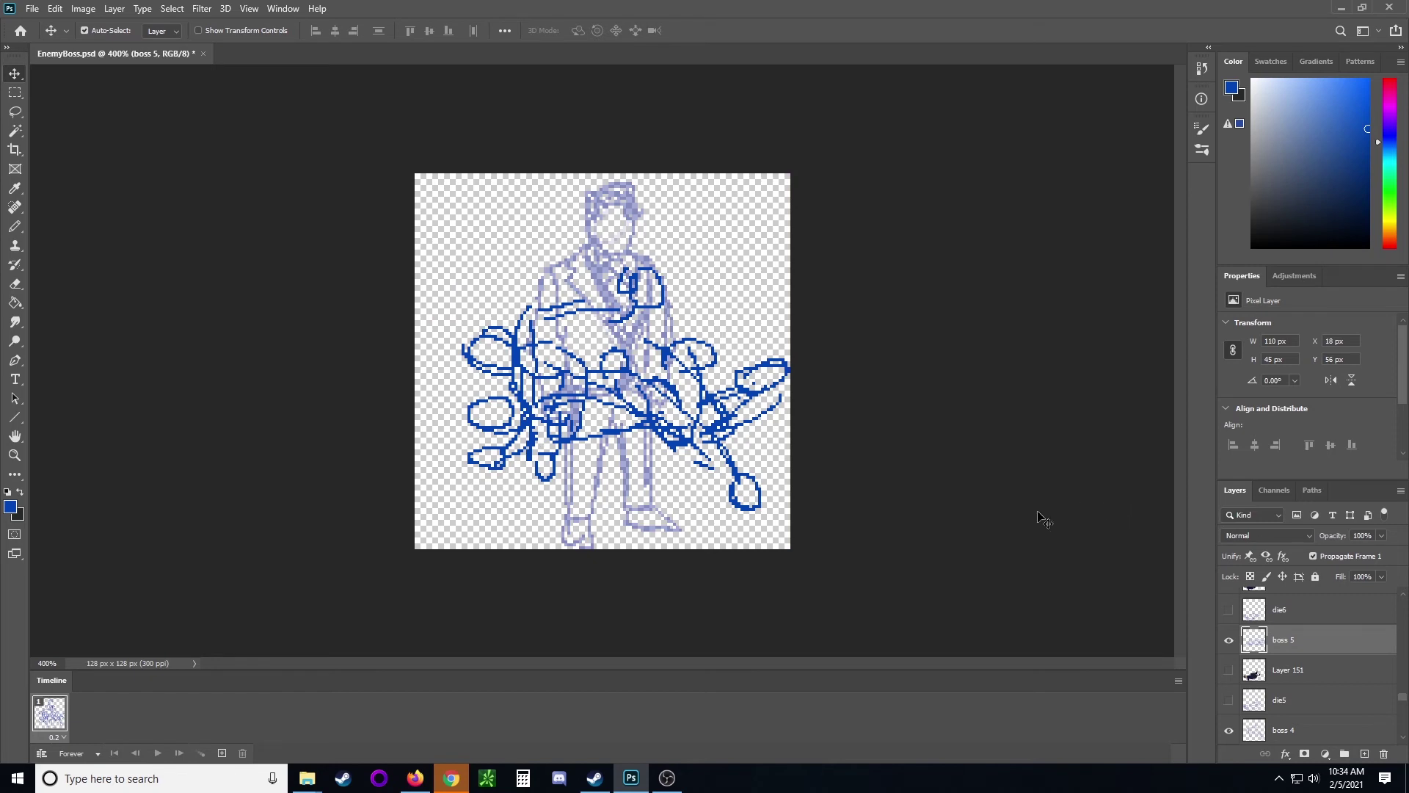
{"action": "left_click", "coordinate": [1229, 730]}
{"action": "left_click", "coordinate": [1403, 593]}
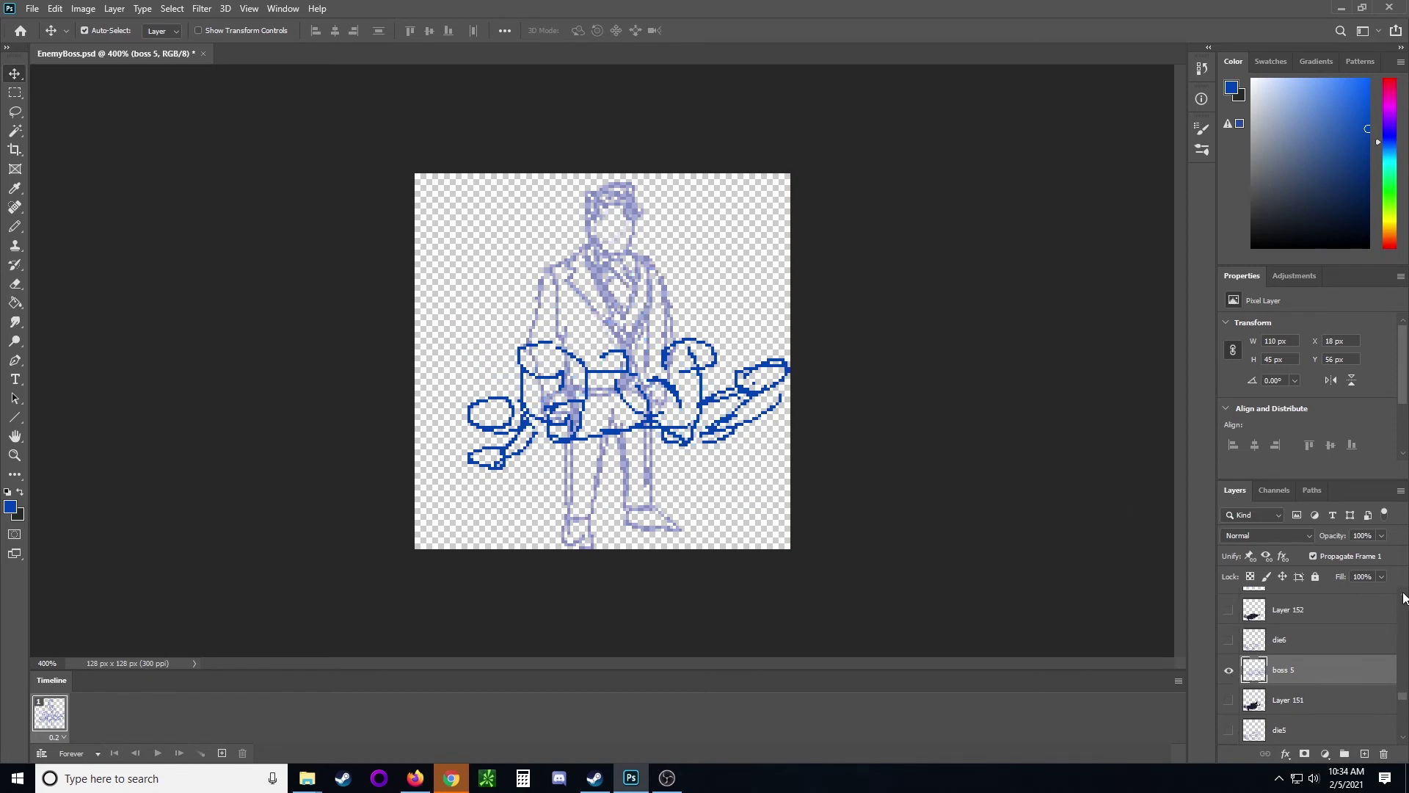
{"action": "left_click", "coordinate": [1403, 593]}
{"action": "left_click", "coordinate": [1308, 609]}
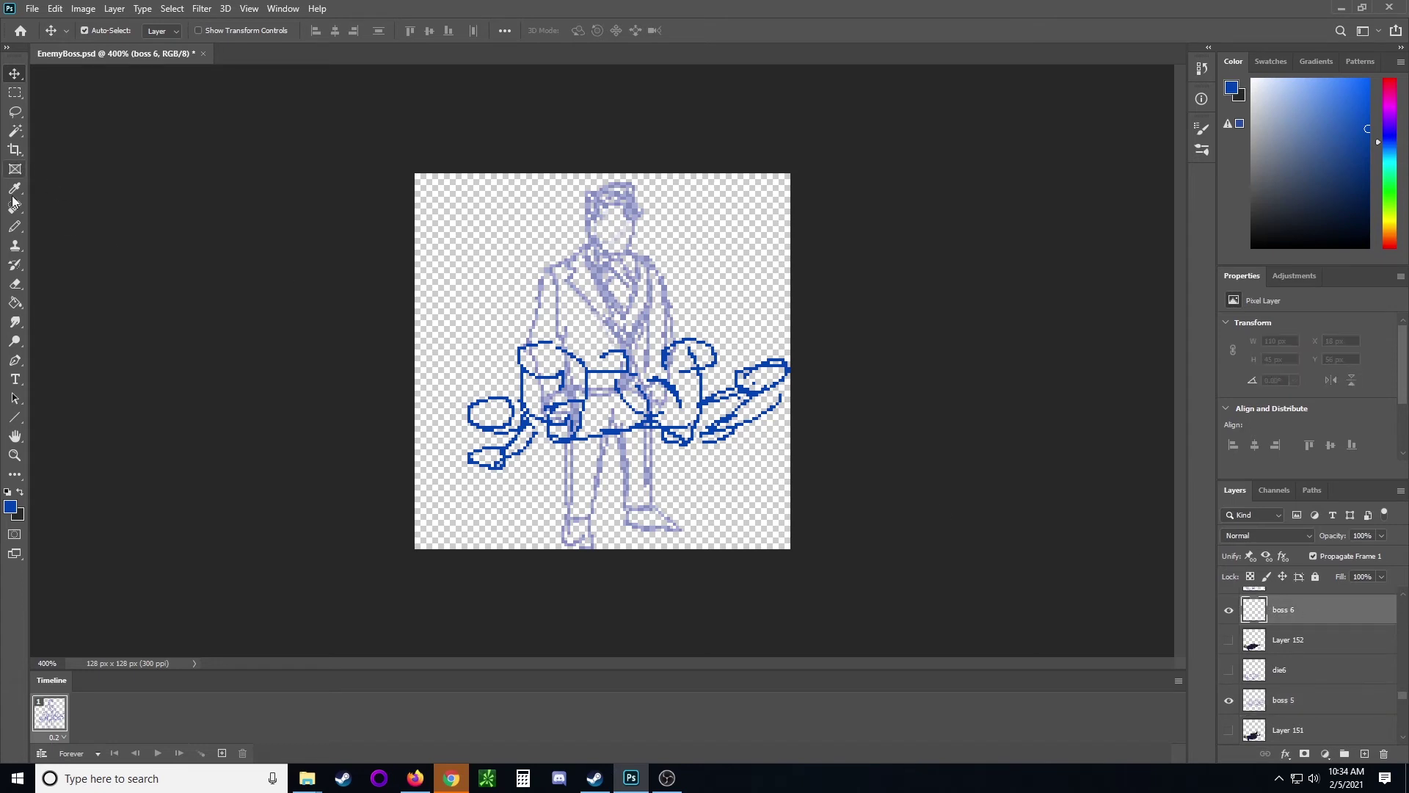
With the Pencil on boss 6, sketch the sweeping bottom stroke, lower-left strokes and bottom loop
{"action": "left_click", "coordinate": [16, 227]}
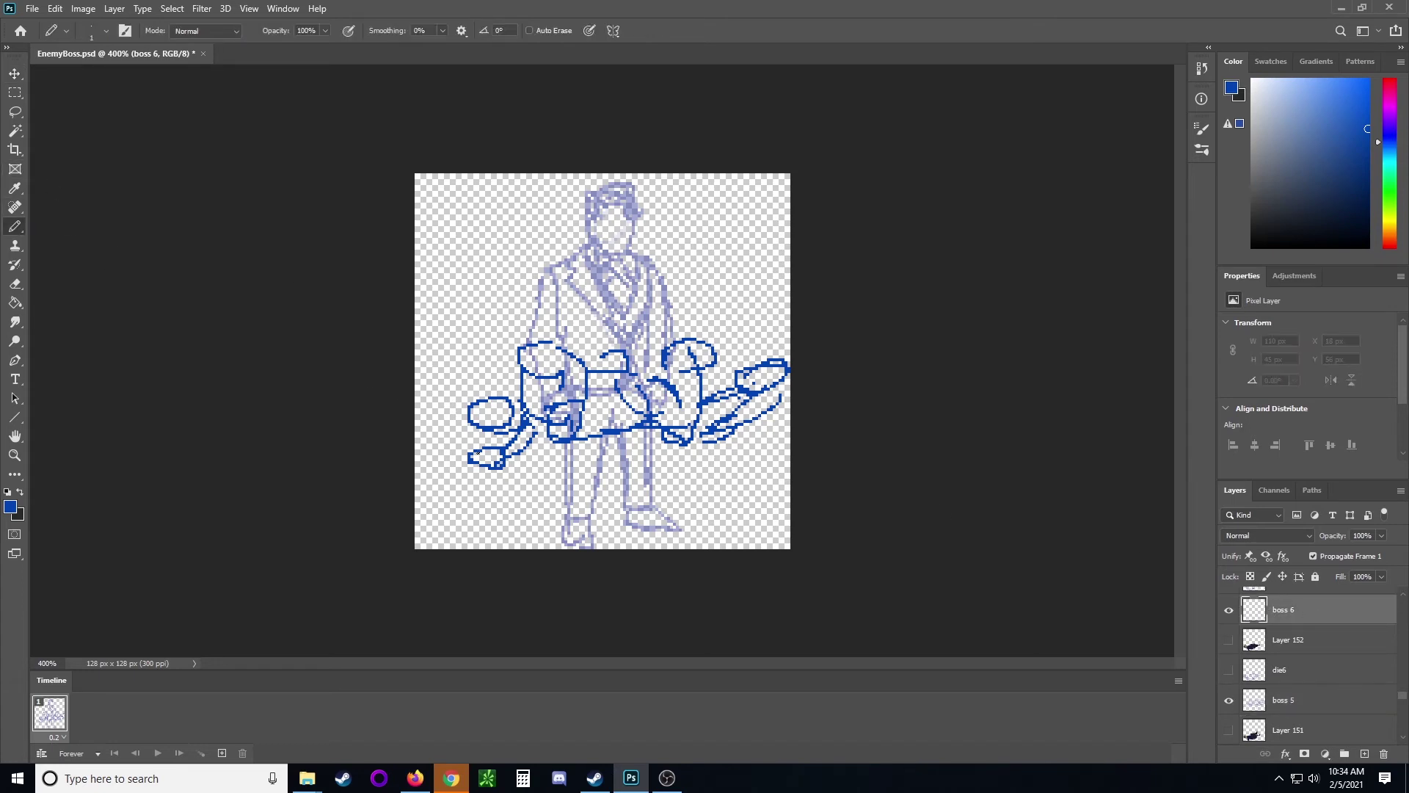
{"action": "mouse_move", "coordinate": [470, 449]}
{"action": "left_mouse_down"}
{"action": "mouse_move", "coordinate": [501, 478]}
{"action": "mouse_move", "coordinate": [485, 438]}
{"action": "mouse_move", "coordinate": [527, 490]}
{"action": "mouse_move", "coordinate": [636, 463]}
{"action": "left_mouse_up"}
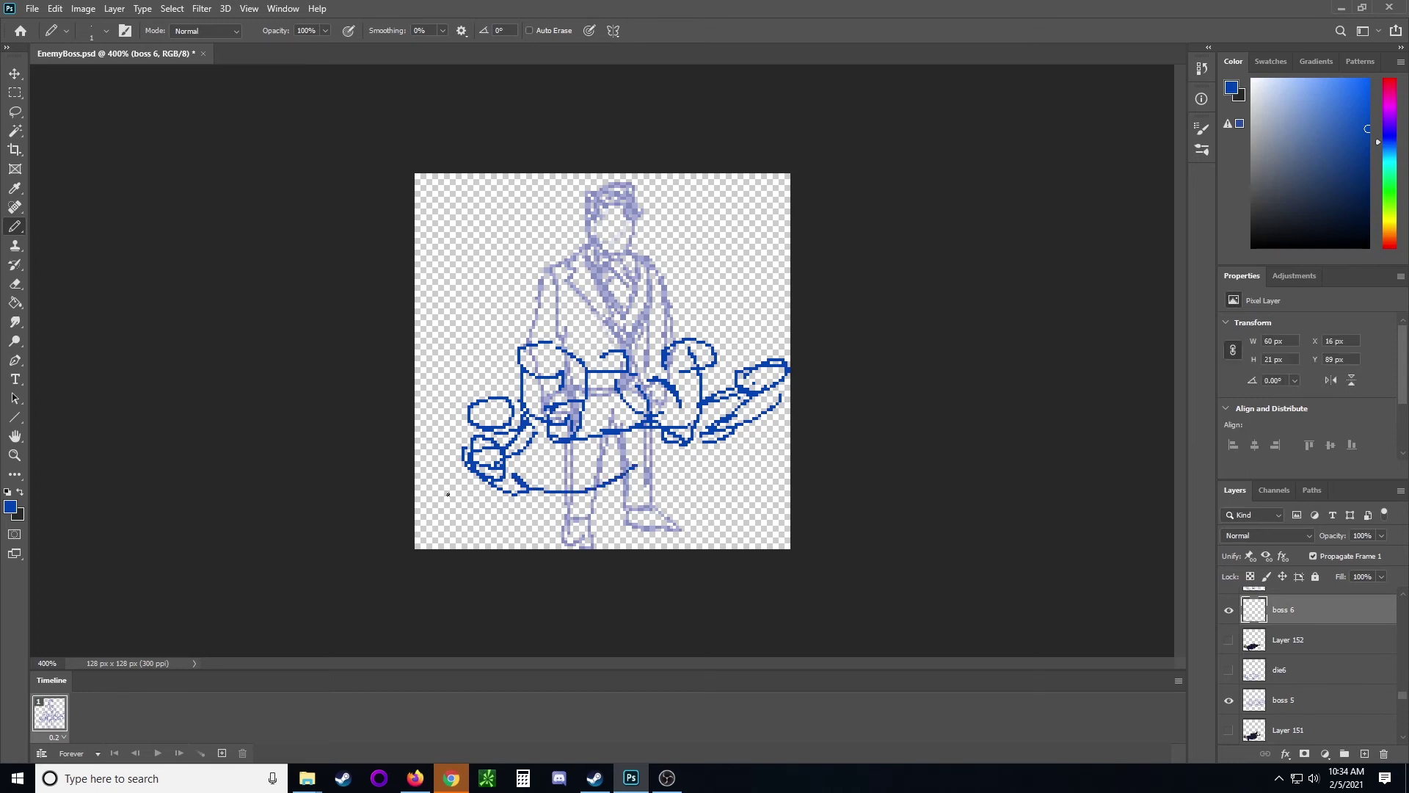
{"action": "mouse_move", "coordinate": [445, 492]}
{"action": "left_mouse_down"}
{"action": "mouse_move", "coordinate": [432, 487]}
{"action": "mouse_move", "coordinate": [506, 499]}
{"action": "left_mouse_up"}
{"action": "left_click_drag", "start_coordinate": [459, 484], "coordinate": [442, 486]}
{"action": "mouse_move", "coordinate": [558, 518]}
{"action": "left_mouse_down"}
{"action": "mouse_move", "coordinate": [564, 542]}
{"action": "mouse_move", "coordinate": [547, 518]}
{"action": "mouse_move", "coordinate": [559, 493]}
{"action": "left_mouse_up"}
{"action": "left_click_drag", "start_coordinate": [556, 490], "coordinate": [535, 456]}
Add the slumped body lines and raised right hand, then hide boss 5
{"action": "mouse_move", "coordinate": [544, 514]}
{"action": "left_mouse_down"}
{"action": "mouse_move", "coordinate": [546, 453]}
{"action": "mouse_move", "coordinate": [565, 451]}
{"action": "mouse_move", "coordinate": [644, 454]}
{"action": "mouse_move", "coordinate": [650, 480]}
{"action": "mouse_move", "coordinate": [740, 507]}
{"action": "mouse_move", "coordinate": [744, 432]}
{"action": "mouse_move", "coordinate": [716, 420]}
{"action": "mouse_move", "coordinate": [762, 402]}
{"action": "left_mouse_up"}
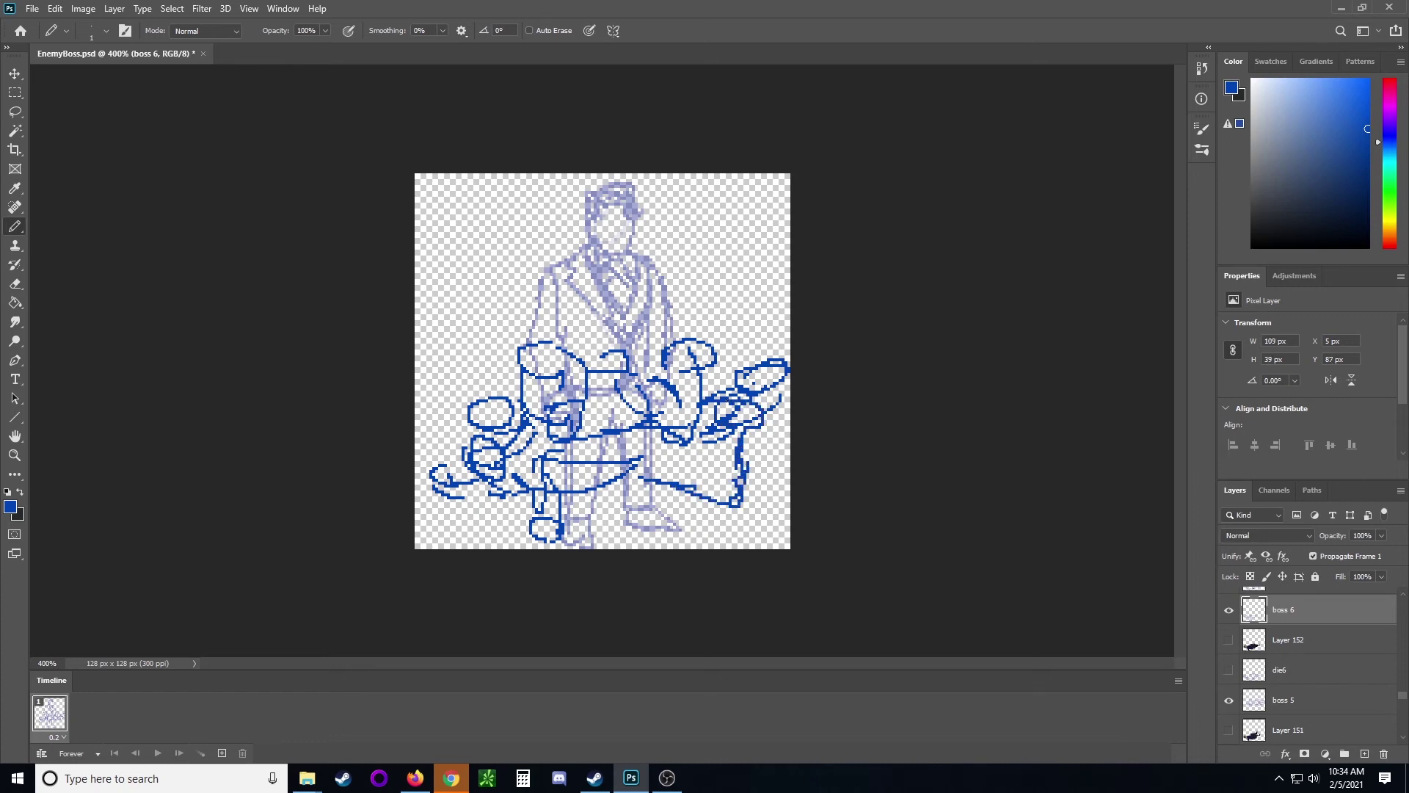
{"action": "left_click_drag", "start_coordinate": [714, 445], "coordinate": [665, 455]}
{"action": "mouse_move", "coordinate": [567, 496]}
{"action": "left_mouse_down"}
{"action": "mouse_move", "coordinate": [652, 474]}
{"action": "mouse_move", "coordinate": [700, 427]}
{"action": "left_mouse_up"}
{"action": "mouse_move", "coordinate": [689, 356]}
{"action": "left_mouse_down"}
{"action": "mouse_move", "coordinate": [682, 387]}
{"action": "mouse_move", "coordinate": [719, 340]}
{"action": "mouse_move", "coordinate": [697, 358]}
{"action": "mouse_move", "coordinate": [706, 428]}
{"action": "mouse_move", "coordinate": [613, 438]}
{"action": "mouse_move", "coordinate": [655, 452]}
{"action": "mouse_move", "coordinate": [508, 449]}
{"action": "left_mouse_up"}
{"action": "left_click", "coordinate": [1228, 699]}
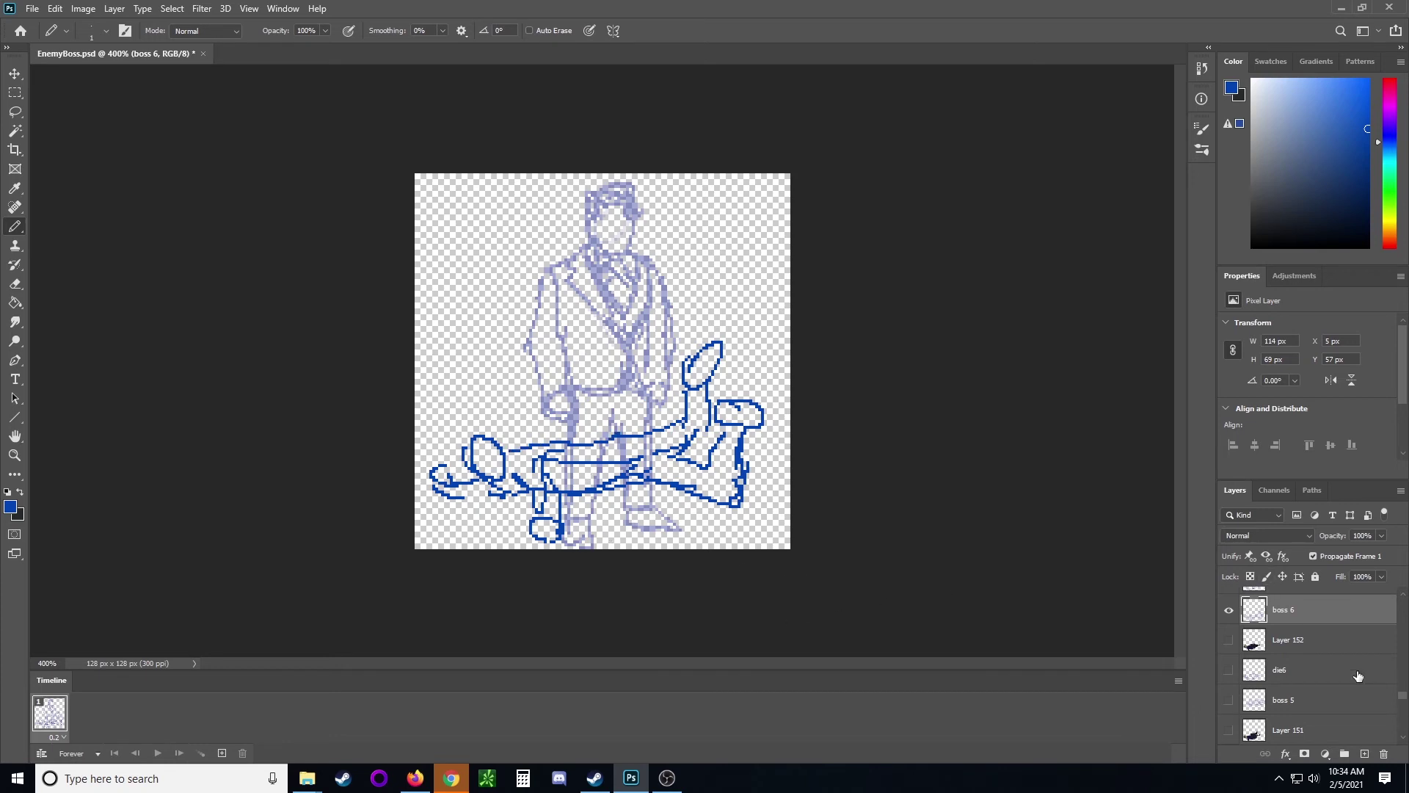
Rename Layer 224 to 'boss 7'
{"action": "scroll", "coordinate": [1402, 595], "scroll_direction": "up", "scroll_amount": 2}
{"action": "scroll", "coordinate": [1402, 596], "scroll_direction": "up", "scroll_amount": 1}
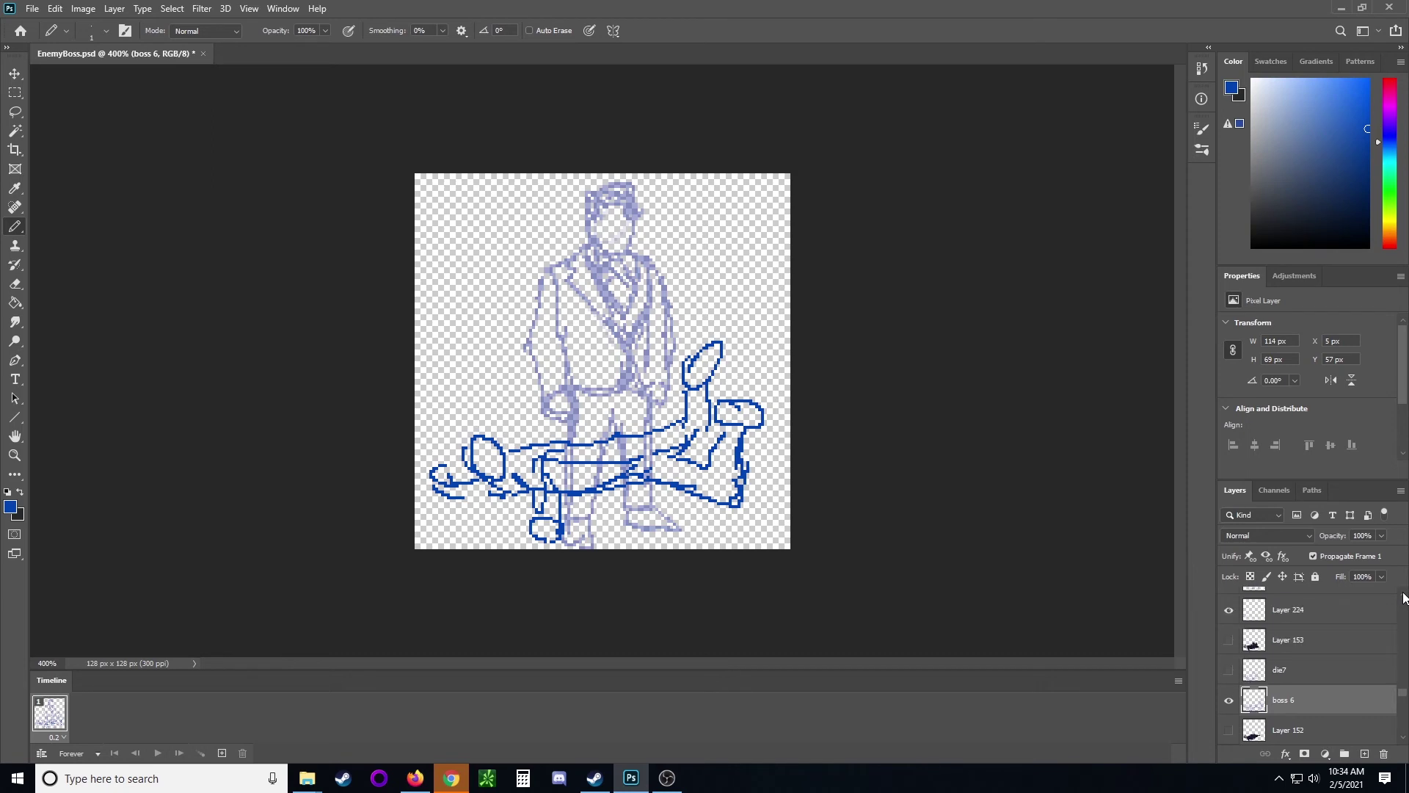
{"action": "double_click", "coordinate": [1319, 611]}
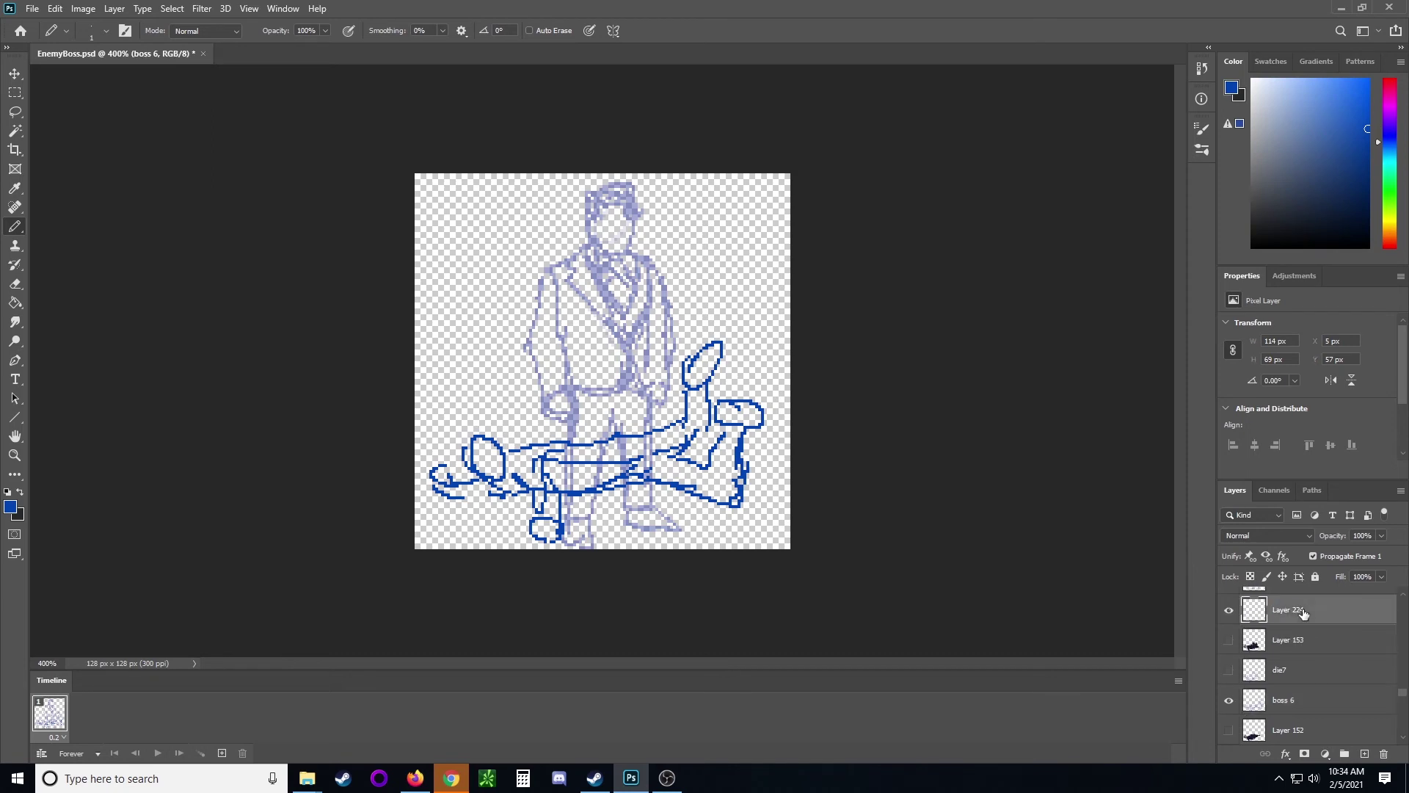
{"action": "type", "text": "boss 7"}
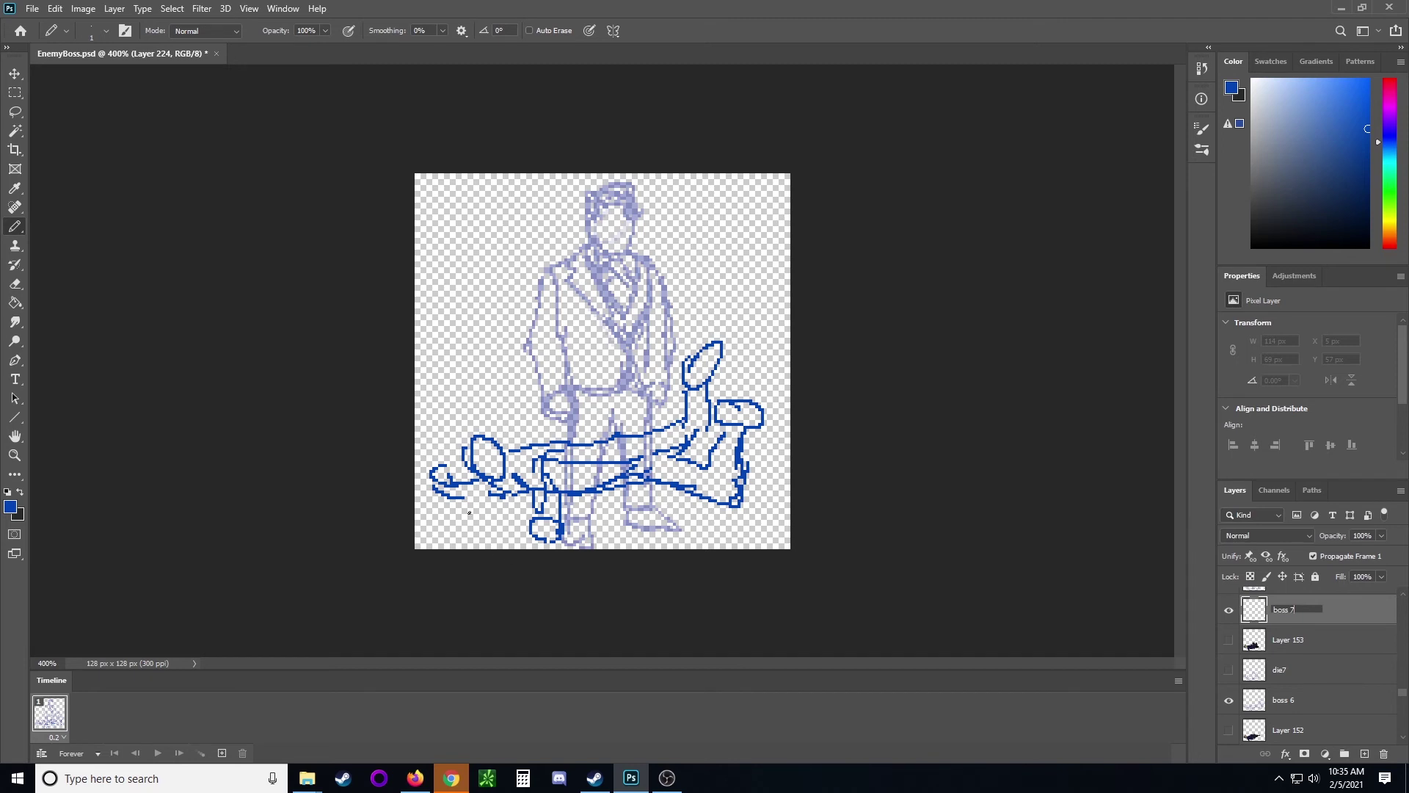
Sketch the crash pose on boss 7, with loops, knee and boot strokes, hiding boss 6
{"action": "mouse_move", "coordinate": [469, 512]}
{"action": "left_mouse_down"}
{"action": "mouse_move", "coordinate": [502, 537]}
{"action": "mouse_move", "coordinate": [451, 507]}
{"action": "mouse_move", "coordinate": [452, 542]}
{"action": "mouse_move", "coordinate": [492, 522]}
{"action": "mouse_move", "coordinate": [476, 557]}
{"action": "mouse_move", "coordinate": [593, 541]}
{"action": "mouse_move", "coordinate": [499, 527]}
{"action": "mouse_move", "coordinate": [727, 537]}
{"action": "mouse_move", "coordinate": [731, 506]}
{"action": "left_mouse_up"}
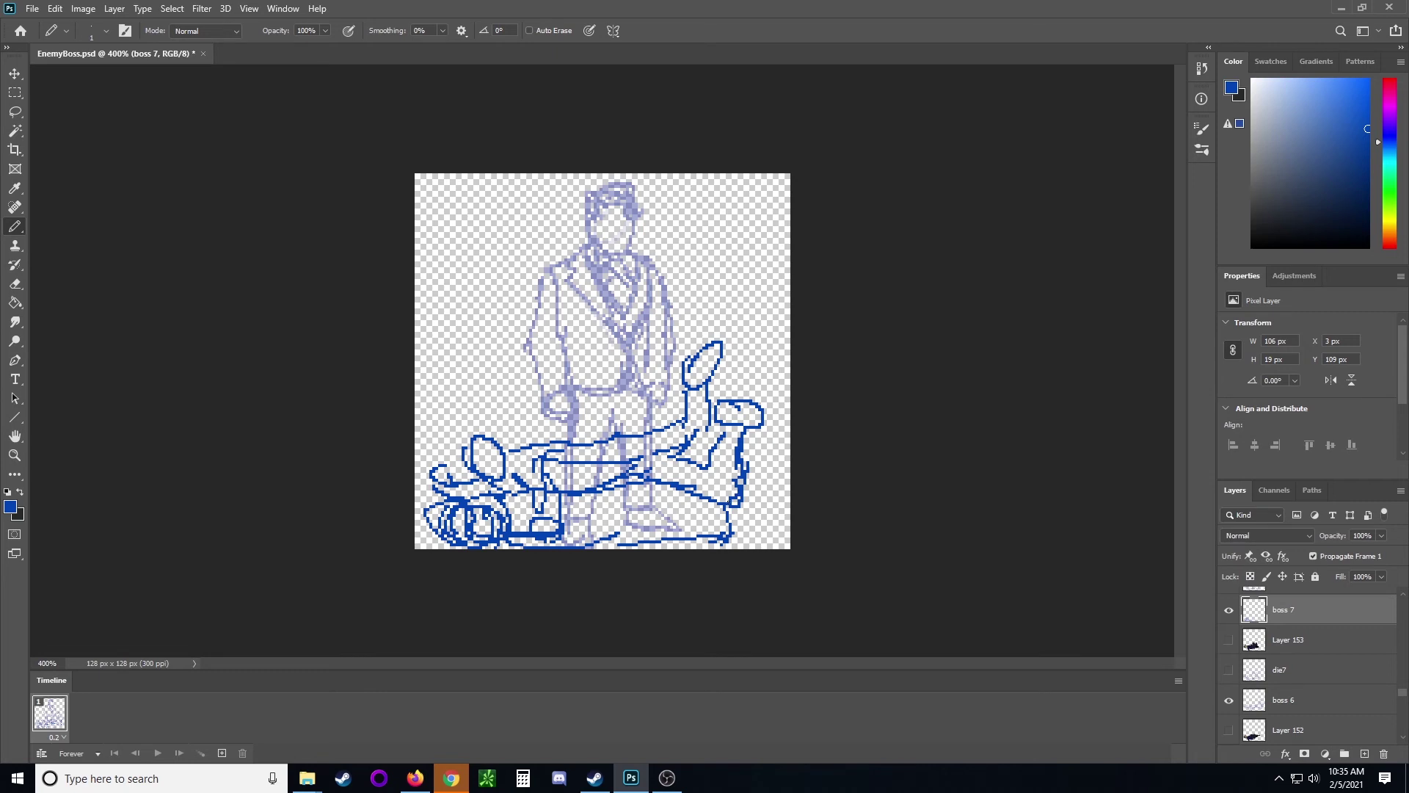
{"action": "mouse_move", "coordinate": [664, 455]}
{"action": "left_mouse_down"}
{"action": "mouse_move", "coordinate": [712, 457]}
{"action": "mouse_move", "coordinate": [704, 436]}
{"action": "mouse_move", "coordinate": [694, 475]}
{"action": "mouse_move", "coordinate": [736, 510]}
{"action": "mouse_move", "coordinate": [696, 505]}
{"action": "mouse_move", "coordinate": [689, 484]}
{"action": "mouse_move", "coordinate": [698, 503]}
{"action": "mouse_move", "coordinate": [625, 508]}
{"action": "left_mouse_up"}
{"action": "mouse_move", "coordinate": [656, 413]}
{"action": "left_mouse_down"}
{"action": "mouse_move", "coordinate": [670, 445]}
{"action": "mouse_move", "coordinate": [684, 425]}
{"action": "mouse_move", "coordinate": [660, 397]}
{"action": "mouse_move", "coordinate": [659, 477]}
{"action": "mouse_move", "coordinate": [618, 501]}
{"action": "left_mouse_up"}
{"action": "left_click", "coordinate": [1228, 700]}
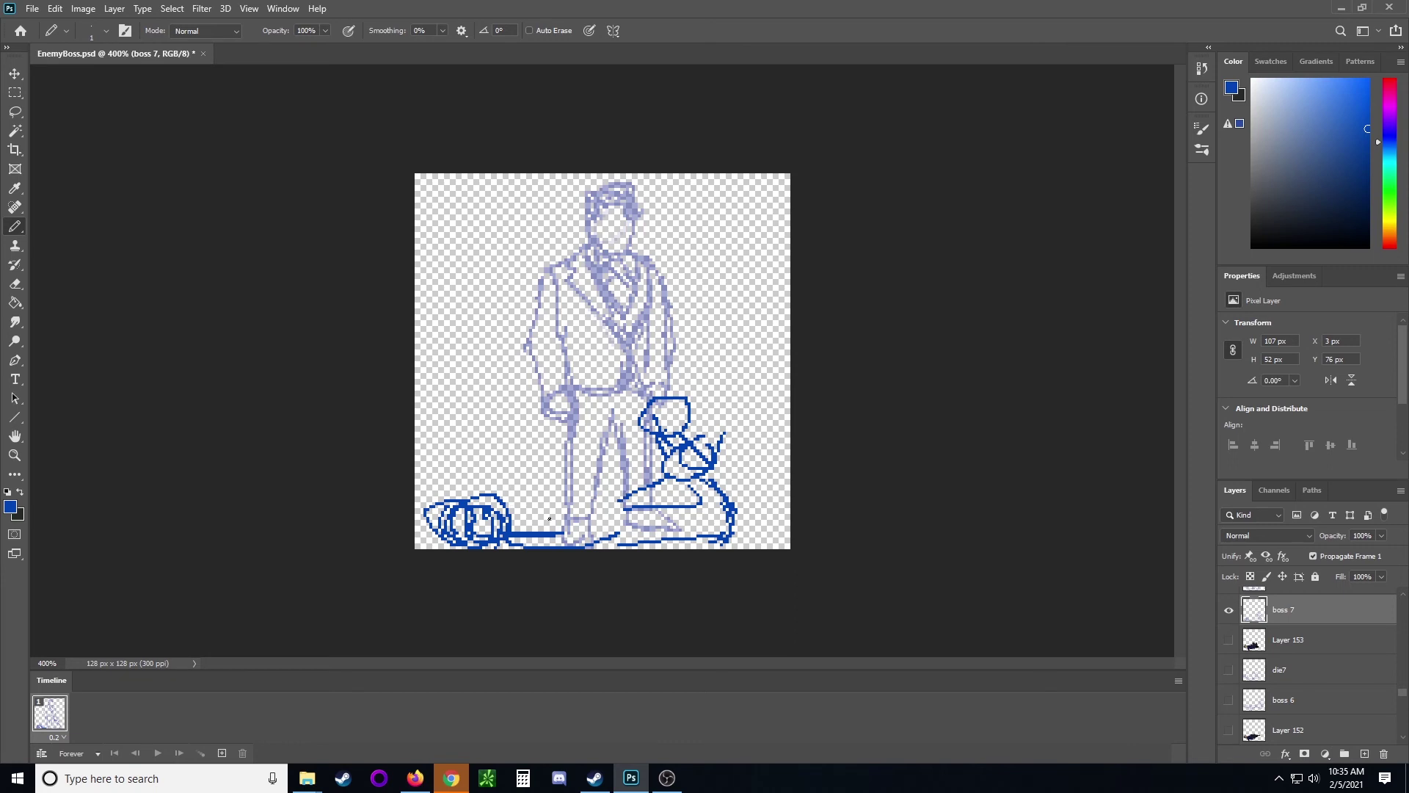
{"action": "mouse_move", "coordinate": [545, 540]}
{"action": "left_mouse_down"}
{"action": "mouse_move", "coordinate": [579, 540]}
{"action": "mouse_move", "coordinate": [528, 519]}
{"action": "mouse_move", "coordinate": [546, 526]}
{"action": "mouse_move", "coordinate": [532, 503]}
{"action": "mouse_move", "coordinate": [608, 498]}
{"action": "mouse_move", "coordinate": [572, 496]}
{"action": "mouse_move", "coordinate": [662, 457]}
{"action": "mouse_move", "coordinate": [606, 478]}
{"action": "mouse_move", "coordinate": [636, 457]}
{"action": "left_mouse_up"}
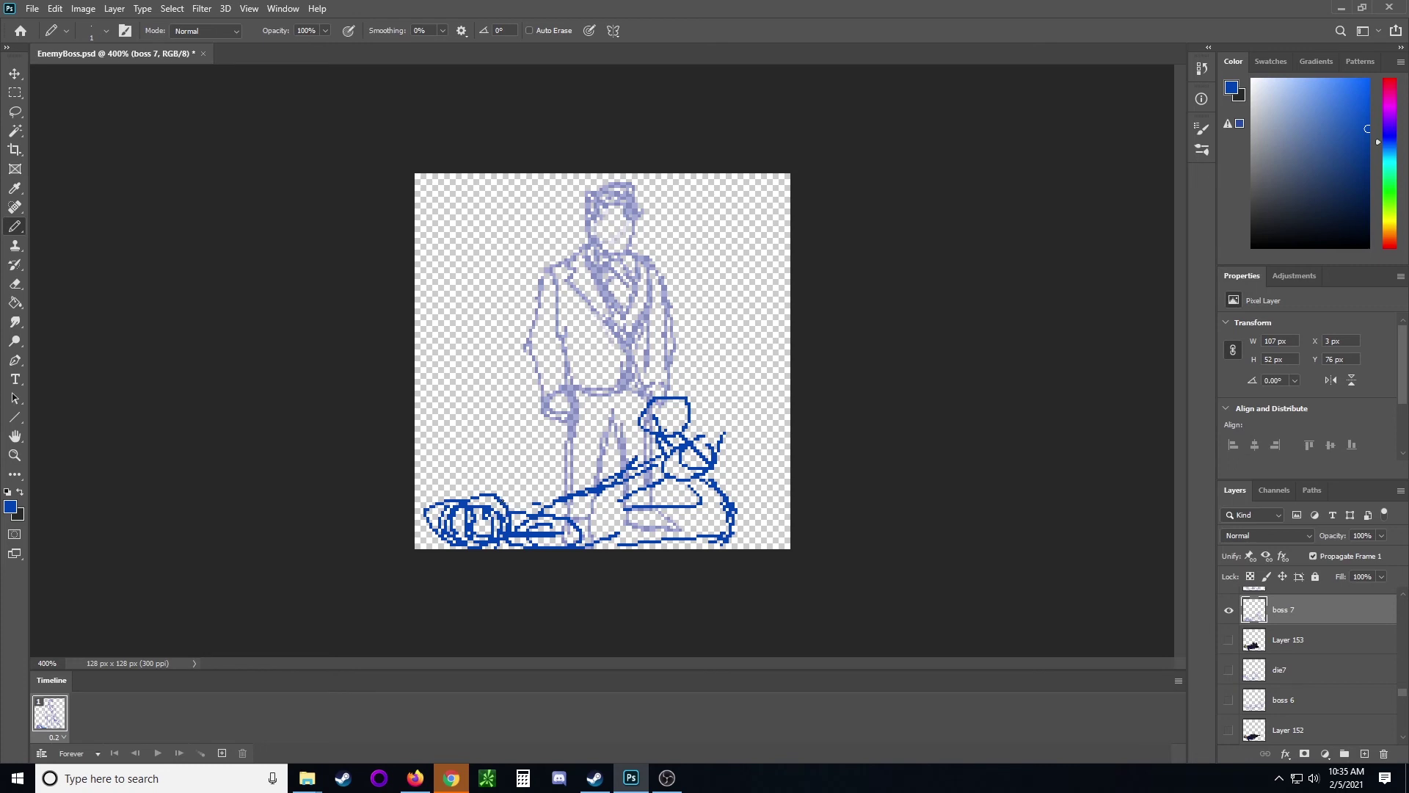
{"action": "mouse_move", "coordinate": [471, 483]}
{"action": "left_mouse_down"}
{"action": "mouse_move", "coordinate": [456, 487]}
{"action": "mouse_move", "coordinate": [491, 493]}
{"action": "left_mouse_up"}
{"action": "mouse_move", "coordinate": [528, 500]}
{"action": "left_mouse_down"}
{"action": "mouse_move", "coordinate": [583, 488]}
{"action": "mouse_move", "coordinate": [557, 486]}
{"action": "mouse_move", "coordinate": [661, 507]}
{"action": "mouse_move", "coordinate": [631, 502]}
{"action": "left_mouse_up"}
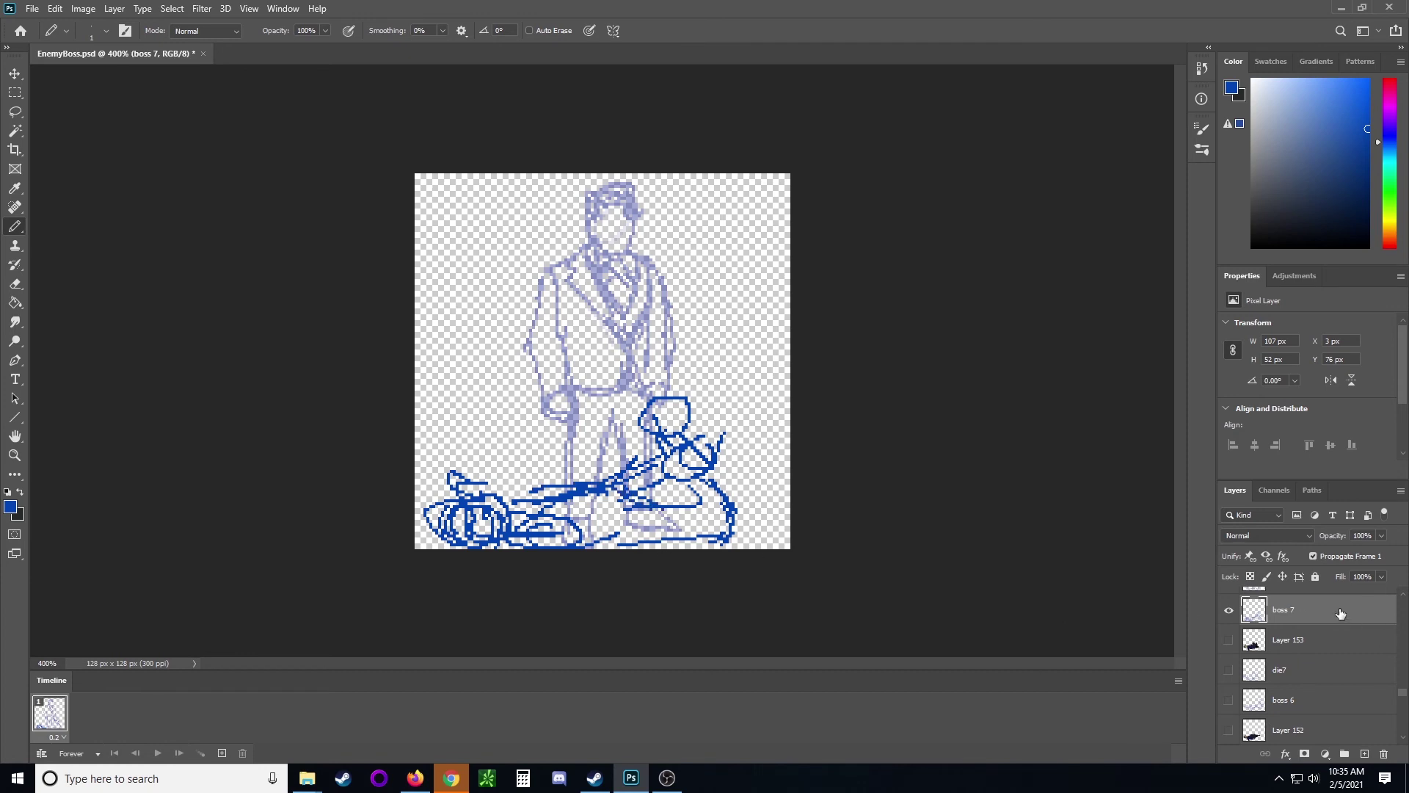
Add motorcycle lines and front-wheel detail to the boss 7 sketch
{"action": "scroll", "coordinate": [1381, 659], "scroll_direction": "up", "scroll_amount": 1}
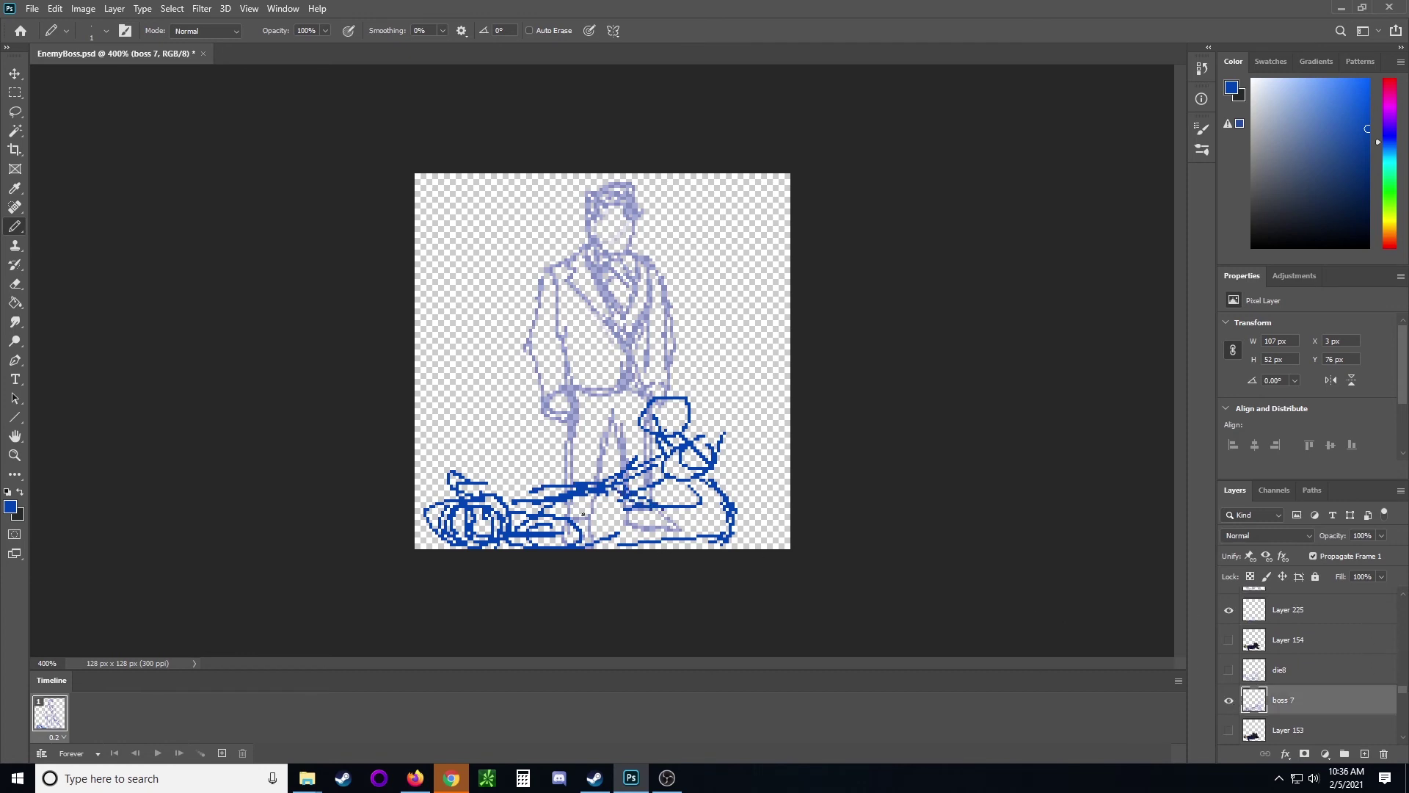
{"action": "mouse_move", "coordinate": [539, 482]}
{"action": "left_mouse_down"}
{"action": "mouse_move", "coordinate": [508, 483]}
{"action": "mouse_move", "coordinate": [556, 478]}
{"action": "mouse_move", "coordinate": [459, 456]}
{"action": "left_mouse_up"}
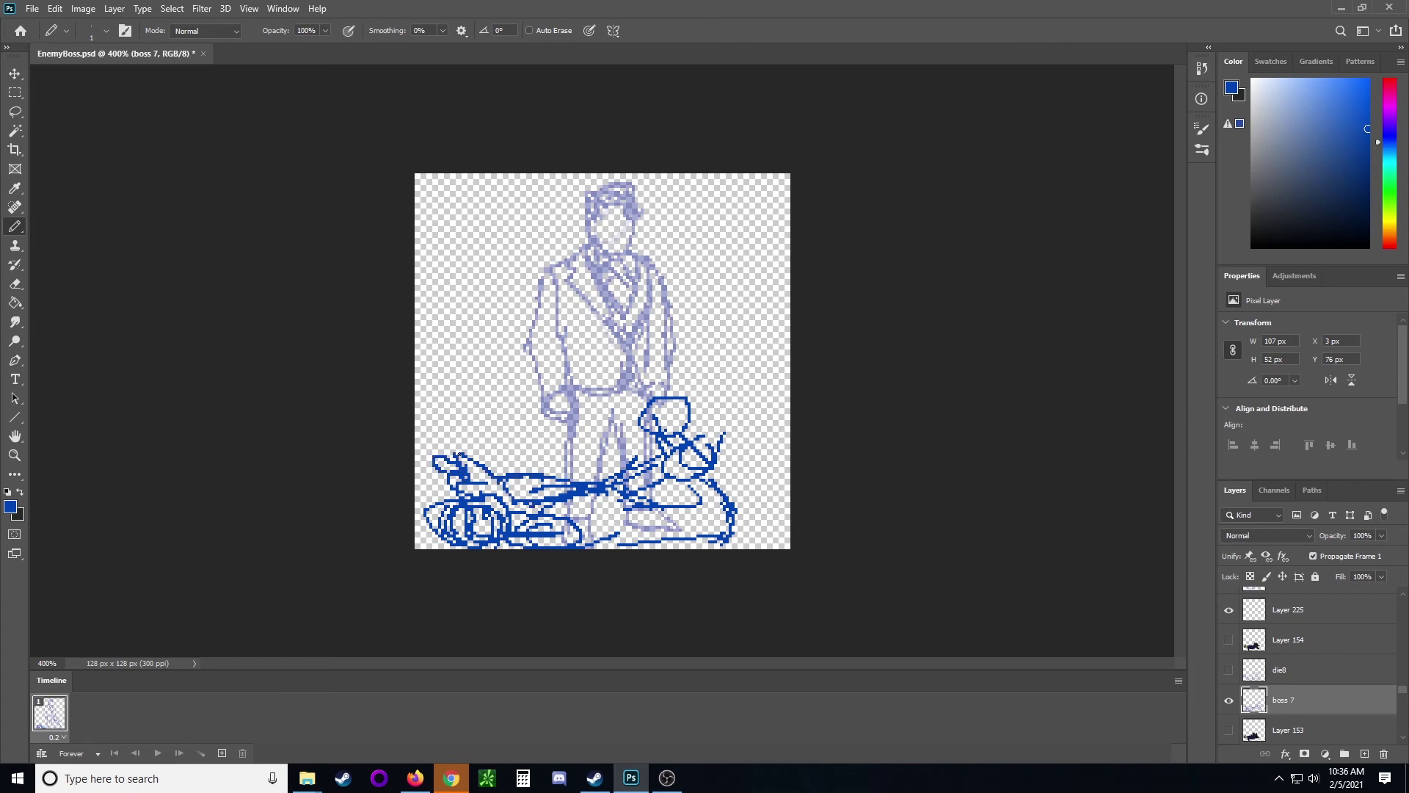
{"action": "left_click_drag", "start_coordinate": [434, 502], "coordinate": [486, 518]}
Rename Layer 225 to 'boss 8' and make it the active layer
{"action": "left_click", "coordinate": [1311, 620]}
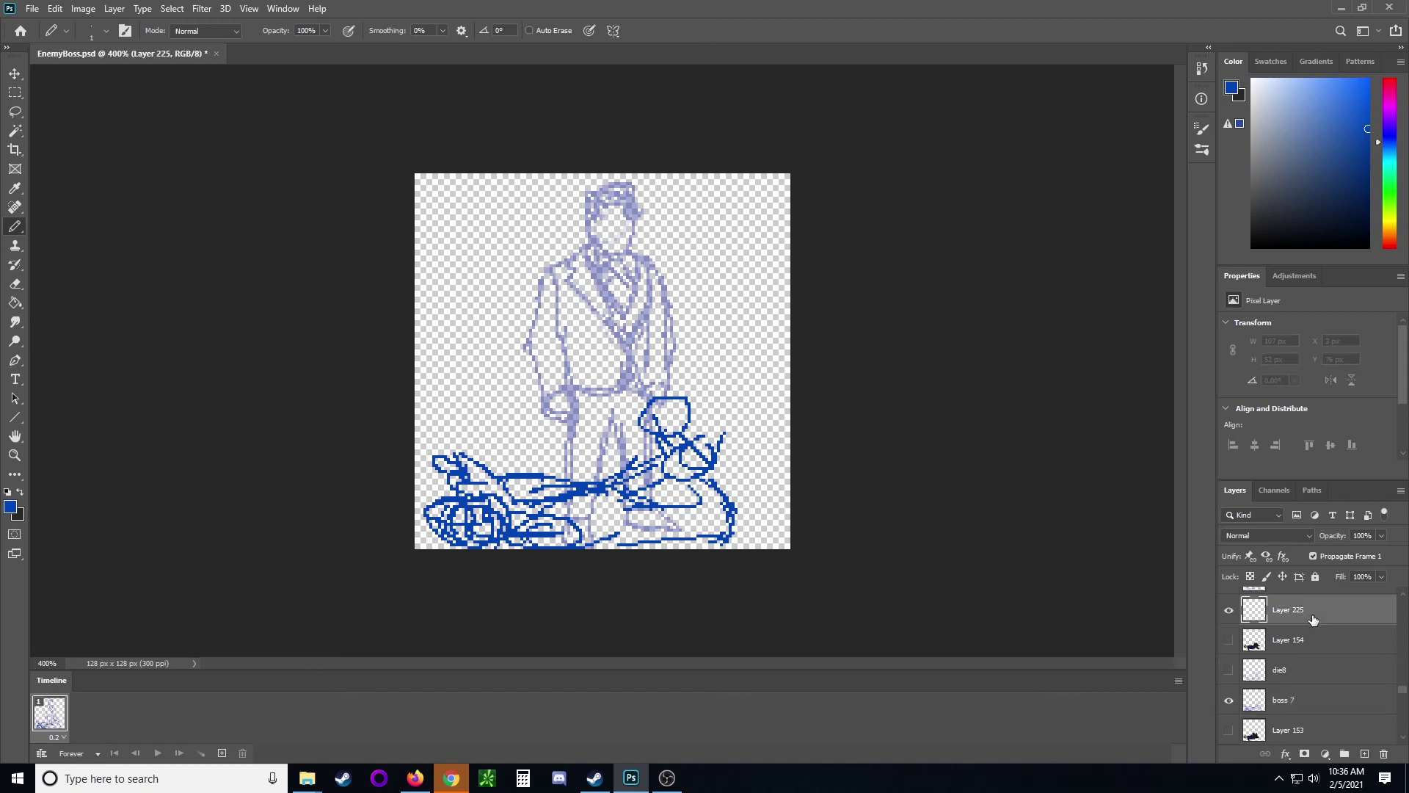
{"action": "left_click", "coordinate": [1228, 699]}
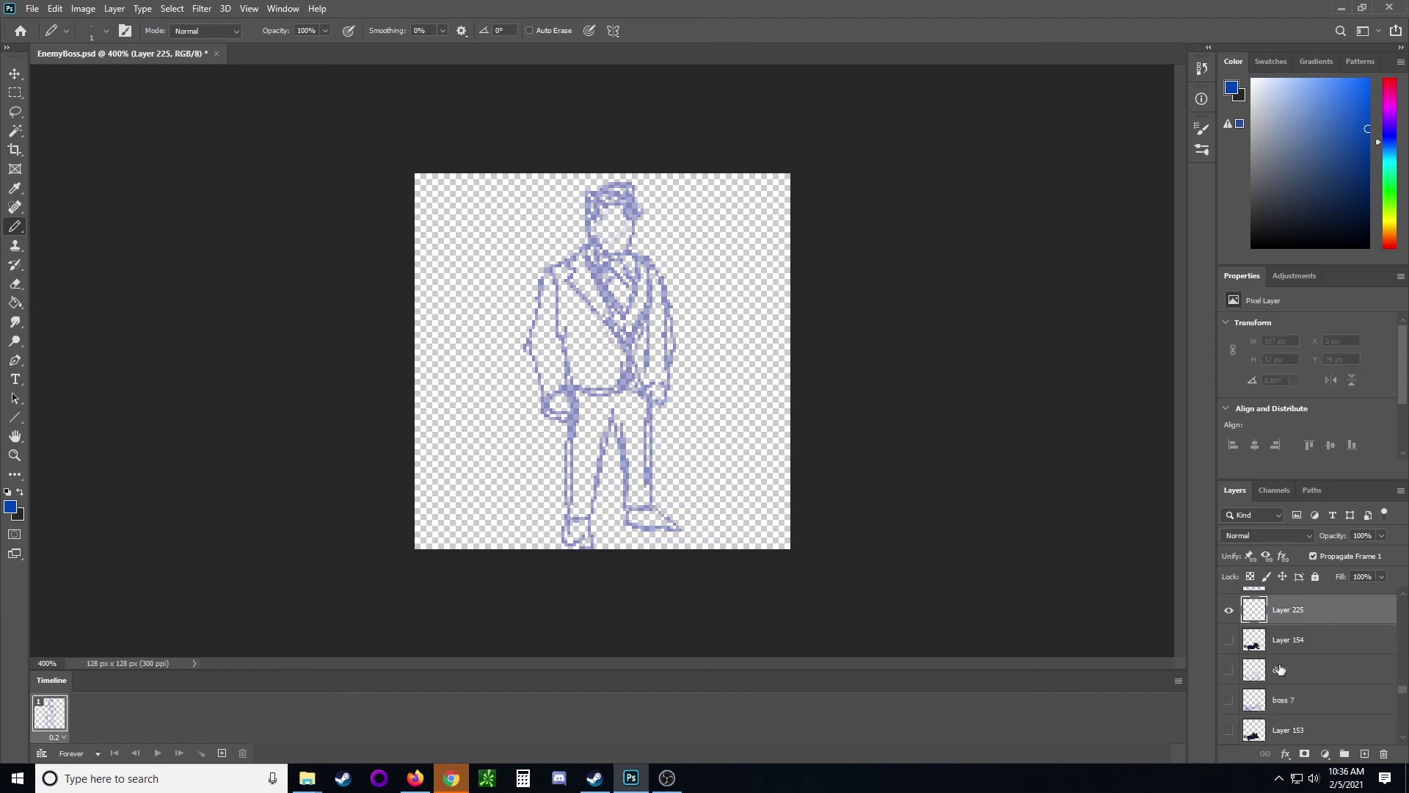
{"action": "left_click", "coordinate": [1229, 699]}
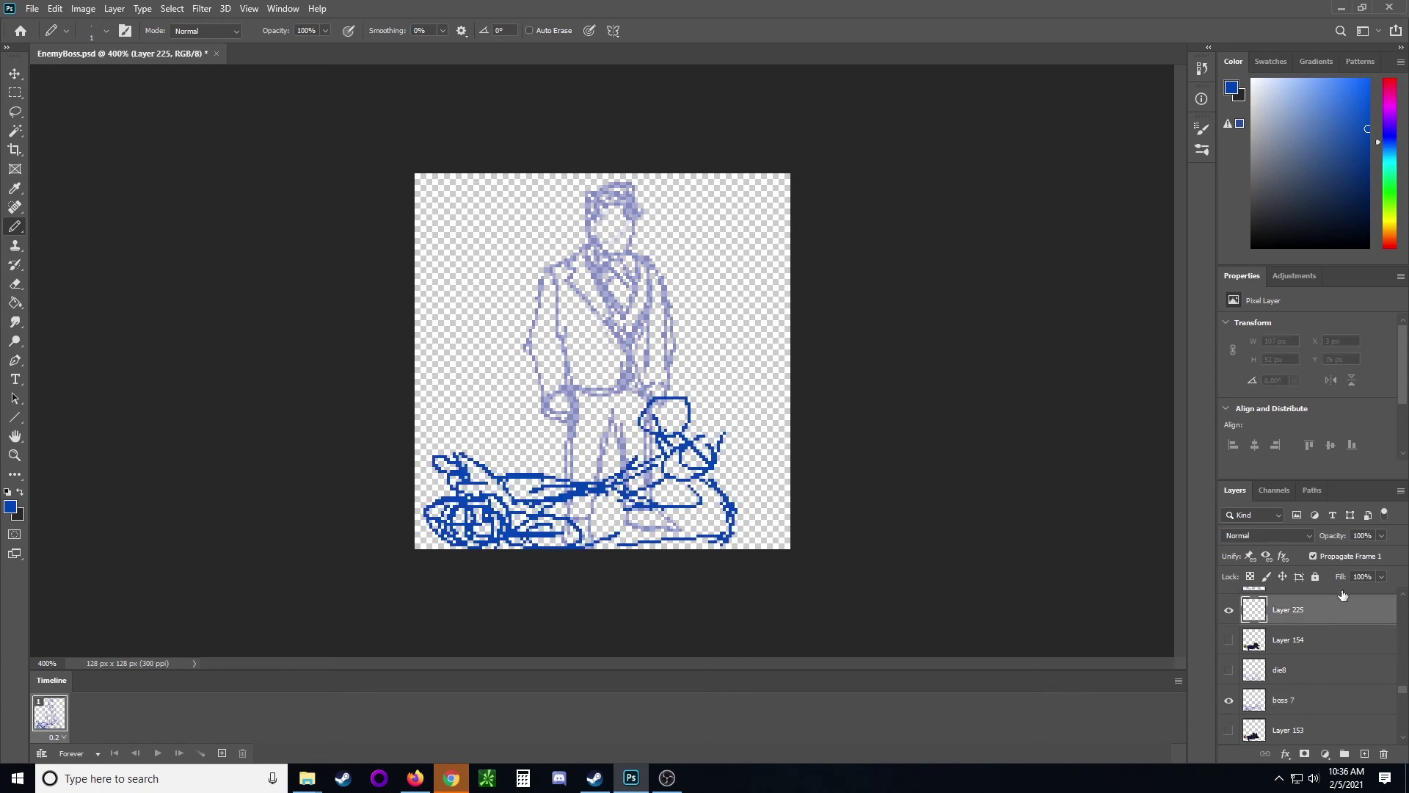
{"action": "double_click", "coordinate": [1289, 615]}
{"action": "type", "text": "boss 8"}
{"action": "left_click", "coordinate": [1309, 641]}
{"action": "left_click", "coordinate": [1305, 610]}
Draw the fallen boss's helmet and body lines on boss 8, comparing against boss 7
{"action": "mouse_move", "coordinate": [444, 492]}
{"action": "left_mouse_down"}
{"action": "mouse_move", "coordinate": [444, 514]}
{"action": "mouse_move", "coordinate": [476, 489]}
{"action": "mouse_move", "coordinate": [501, 510]}
{"action": "left_mouse_up"}
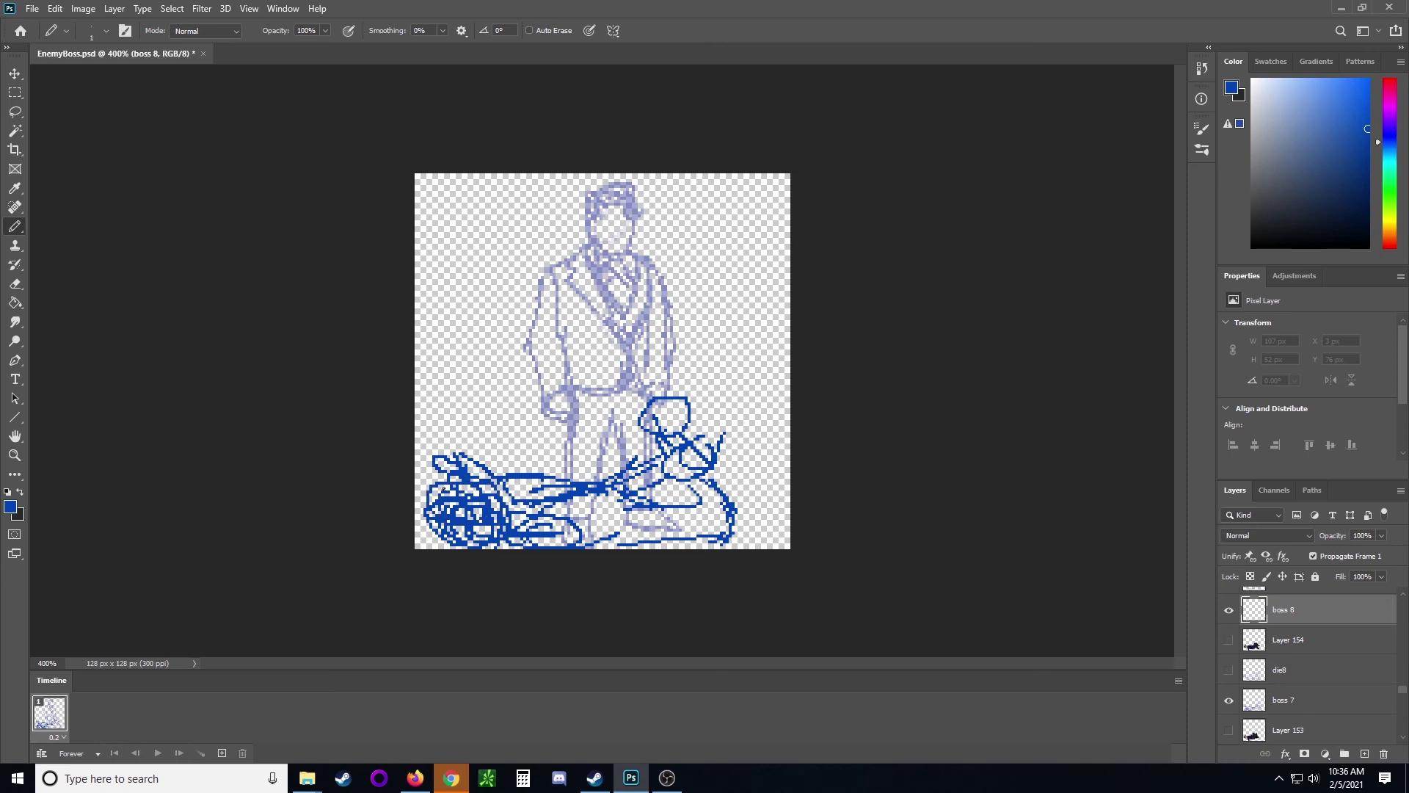
{"action": "left_click", "coordinate": [1228, 699]}
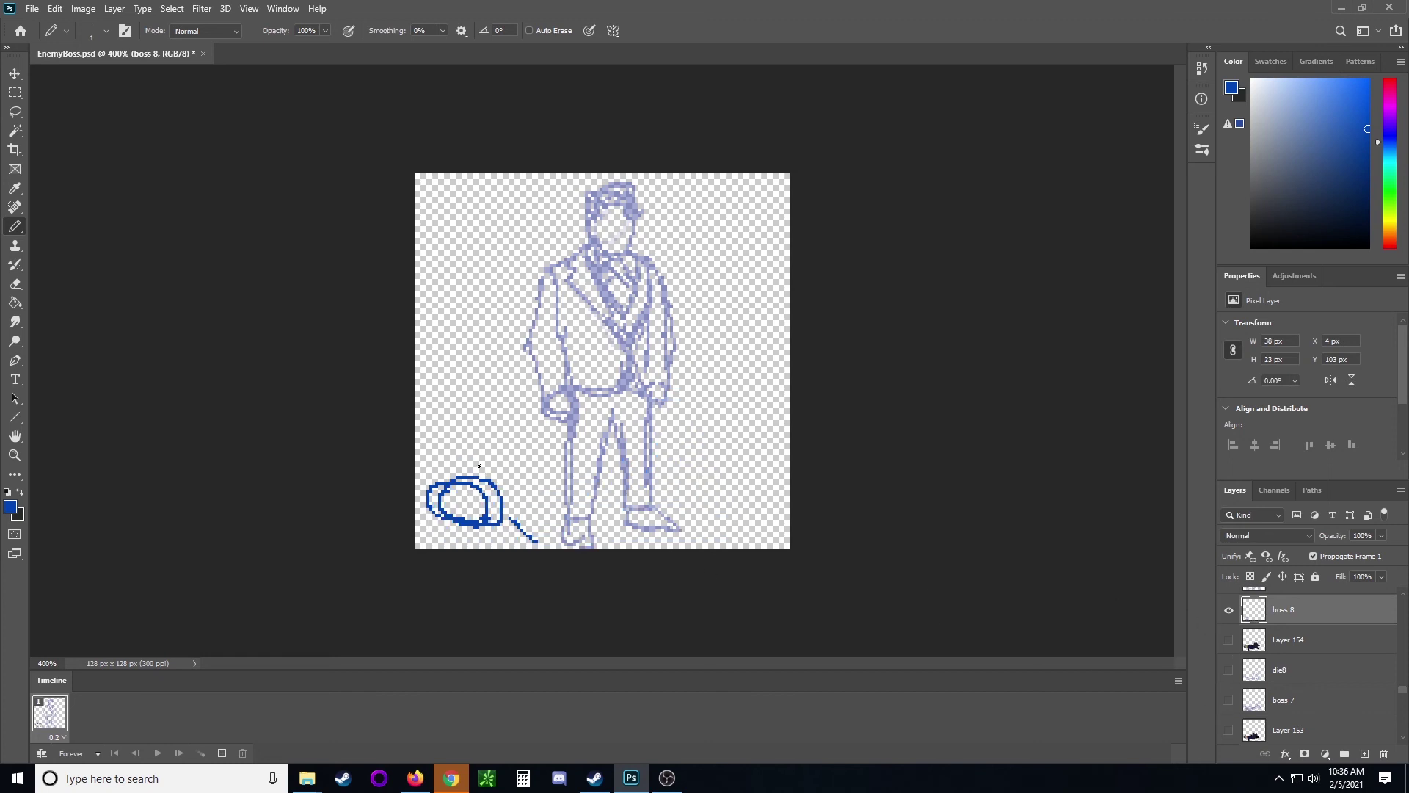
{"action": "mouse_move", "coordinate": [480, 465]}
{"action": "left_mouse_down"}
{"action": "mouse_move", "coordinate": [522, 460]}
{"action": "mouse_move", "coordinate": [513, 507]}
{"action": "left_mouse_up"}
{"action": "left_click_drag", "start_coordinate": [519, 467], "coordinate": [599, 467]}
{"action": "mouse_move", "coordinate": [514, 506]}
{"action": "left_mouse_down"}
{"action": "mouse_move", "coordinate": [600, 502]}
{"action": "mouse_move", "coordinate": [583, 458]}
{"action": "mouse_move", "coordinate": [660, 430]}
{"action": "left_mouse_up"}
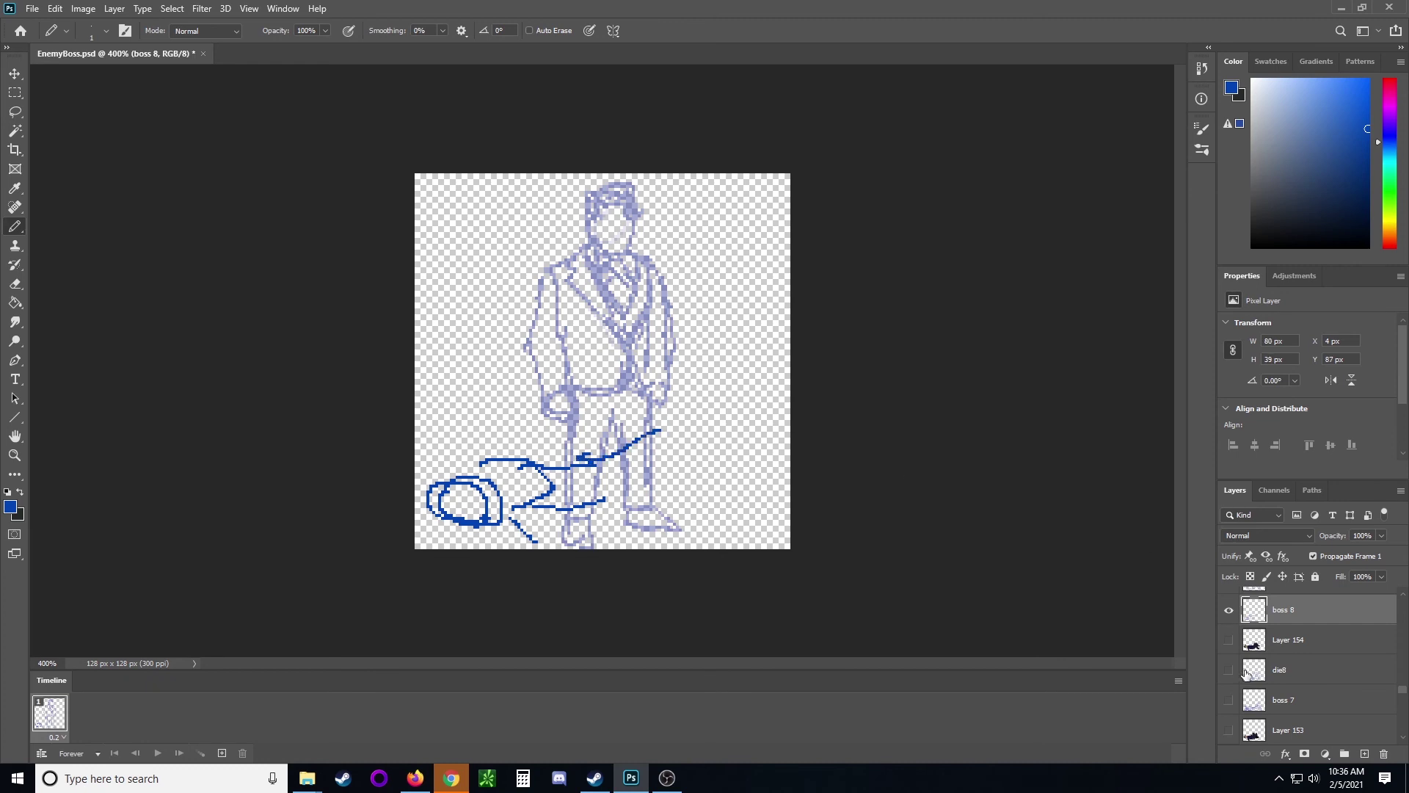
{"action": "left_click", "coordinate": [1228, 699]}
{"action": "left_click", "coordinate": [1229, 699]}
{"action": "left_click", "coordinate": [1228, 669]}
{"action": "left_click", "coordinate": [1228, 667]}
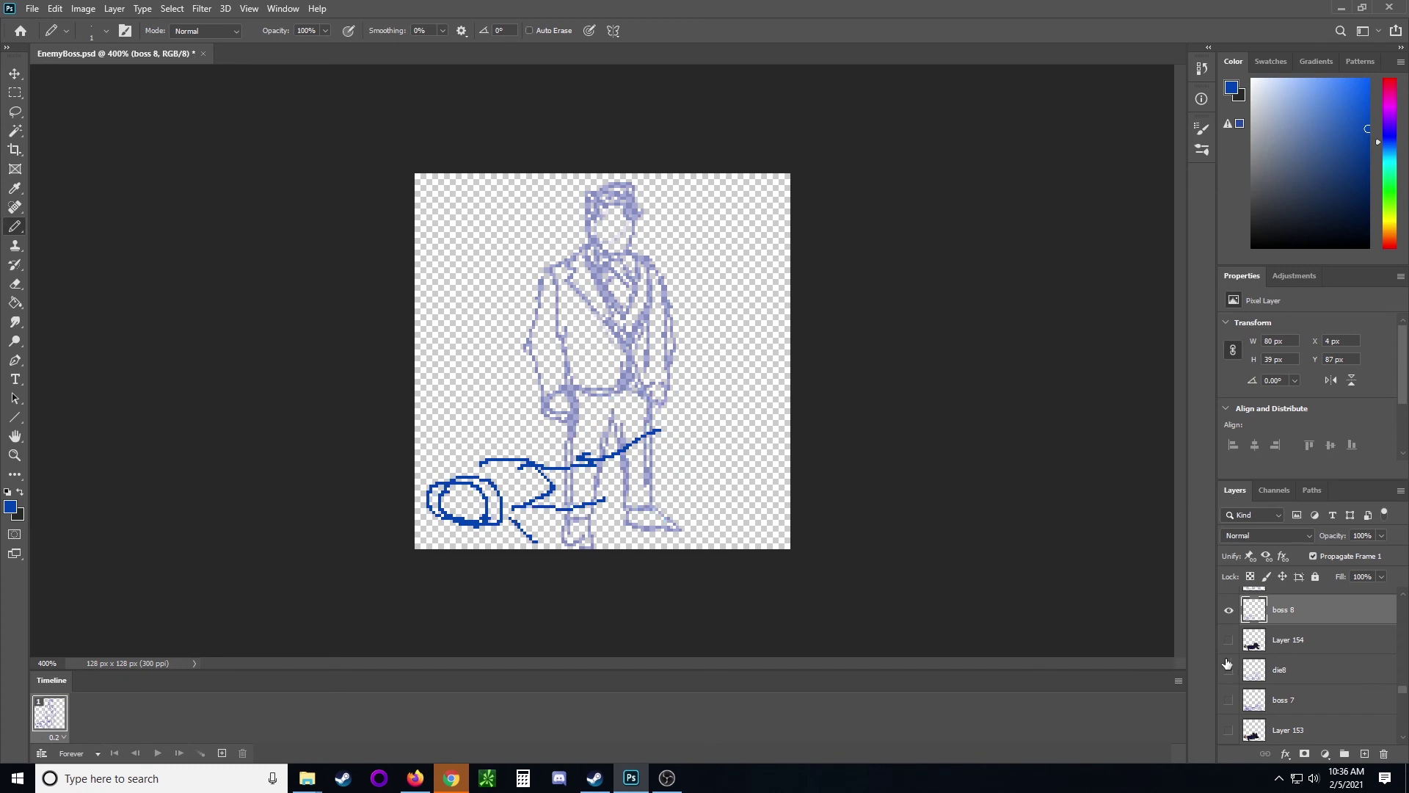
{"action": "left_click", "coordinate": [1228, 699]}
{"action": "left_click", "coordinate": [1228, 699]}
Add strokes along the canvas bottom and around the left wheel on boss 8
{"action": "mouse_move", "coordinate": [551, 529]}
{"action": "left_mouse_down"}
{"action": "mouse_move", "coordinate": [573, 543]}
{"action": "mouse_move", "coordinate": [517, 546]}
{"action": "mouse_move", "coordinate": [530, 506]}
{"action": "left_mouse_up"}
{"action": "left_click", "coordinate": [1228, 699]}
{"action": "left_click", "coordinate": [1228, 700]}
{"action": "mouse_move", "coordinate": [487, 440]}
{"action": "left_mouse_down"}
{"action": "mouse_move", "coordinate": [467, 465]}
{"action": "mouse_move", "coordinate": [451, 429]}
{"action": "mouse_move", "coordinate": [504, 458]}
{"action": "mouse_move", "coordinate": [446, 446]}
{"action": "left_mouse_up"}
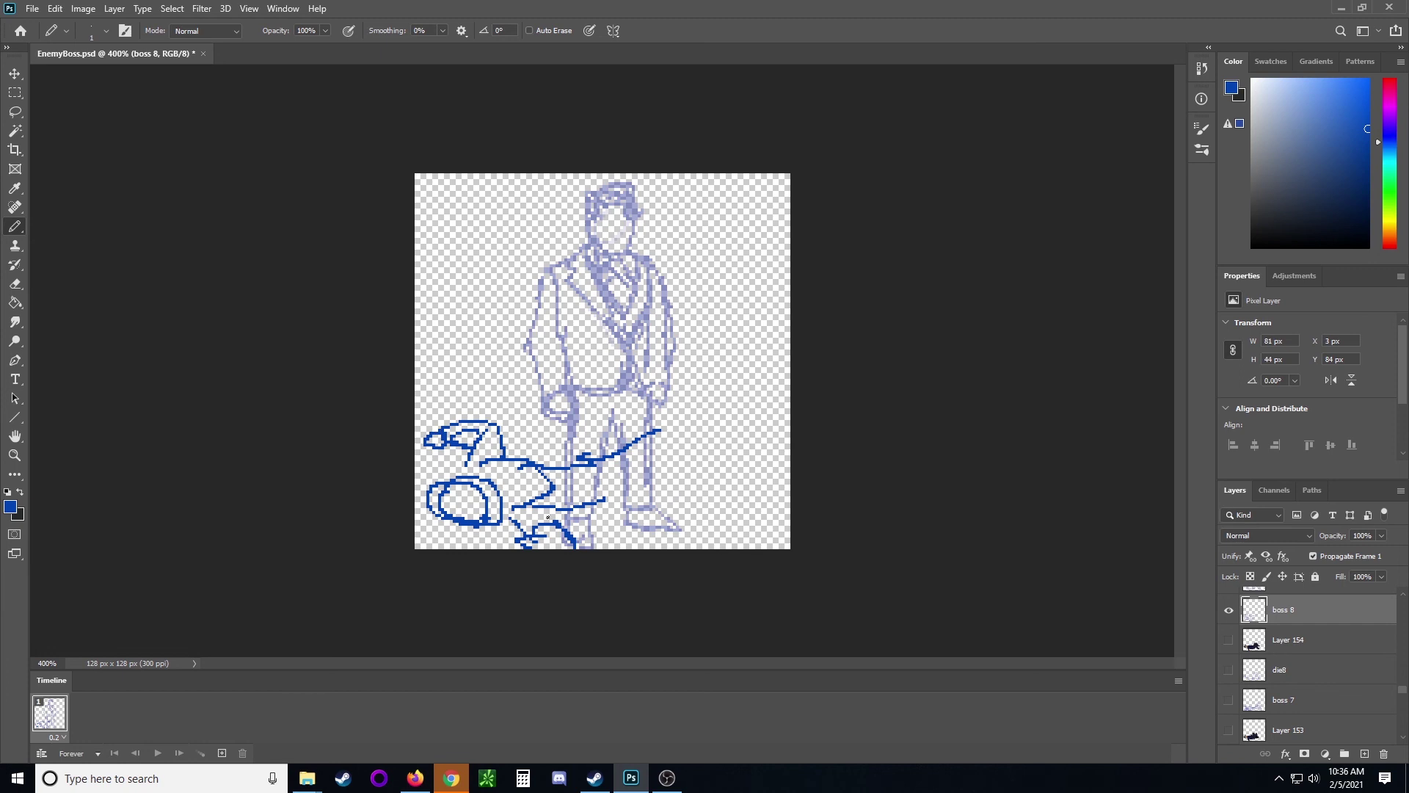
{"action": "mouse_move", "coordinate": [524, 524]}
{"action": "left_mouse_down"}
{"action": "mouse_move", "coordinate": [513, 537]}
{"action": "mouse_move", "coordinate": [576, 512]}
{"action": "left_mouse_up"}
{"action": "left_click", "coordinate": [1229, 700]}
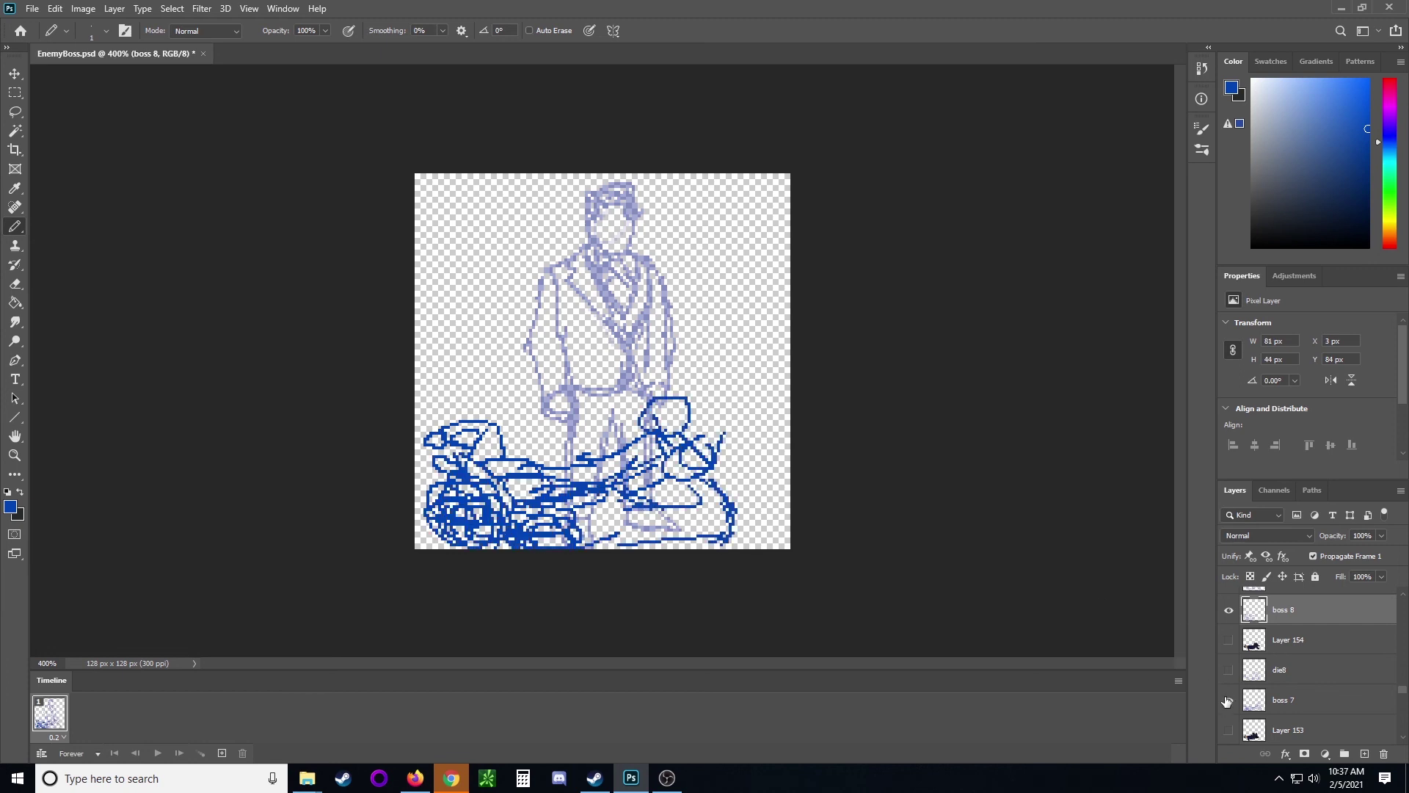
{"action": "left_click", "coordinate": [1228, 699]}
Draw the right-side horizontal body lines and fill detail inside the left circle
{"action": "mouse_move", "coordinate": [608, 509]}
{"action": "left_mouse_down"}
{"action": "mouse_move", "coordinate": [770, 514]}
{"action": "mouse_move", "coordinate": [769, 476]}
{"action": "mouse_move", "coordinate": [776, 527]}
{"action": "mouse_move", "coordinate": [755, 505]}
{"action": "mouse_move", "coordinate": [698, 521]}
{"action": "left_mouse_up"}
{"action": "left_click", "coordinate": [711, 519]}
{"action": "left_click_drag", "start_coordinate": [638, 477], "coordinate": [732, 479]}
{"action": "mouse_move", "coordinate": [646, 444]}
{"action": "left_mouse_down"}
{"action": "mouse_move", "coordinate": [702, 413]}
{"action": "mouse_move", "coordinate": [713, 443]}
{"action": "mouse_move", "coordinate": [742, 450]}
{"action": "mouse_move", "coordinate": [718, 438]}
{"action": "left_mouse_up"}
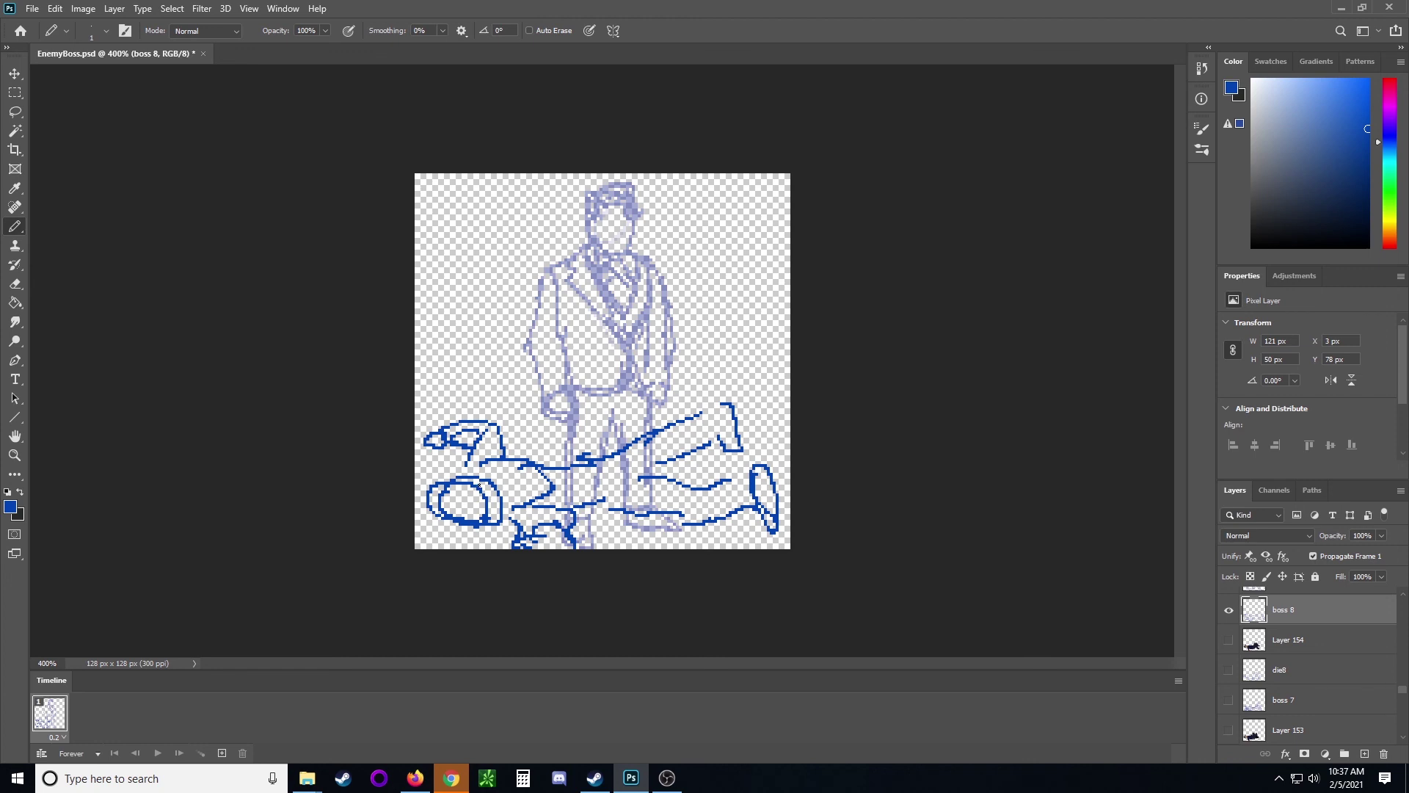
{"action": "mouse_move", "coordinate": [466, 499]}
{"action": "left_mouse_down"}
{"action": "mouse_move", "coordinate": [442, 475]}
{"action": "mouse_move", "coordinate": [441, 506]}
{"action": "left_mouse_up"}
{"action": "left_click_drag", "start_coordinate": [439, 481], "coordinate": [477, 487]}
{"action": "left_click_drag", "start_coordinate": [443, 495], "coordinate": [481, 505]}
Show only boss 1 and rename it 'boss 1 die'
{"action": "left_click", "coordinate": [1228, 610]}
{"action": "scroll", "coordinate": [1229, 639], "scroll_direction": "down", "scroll_amount": 10}
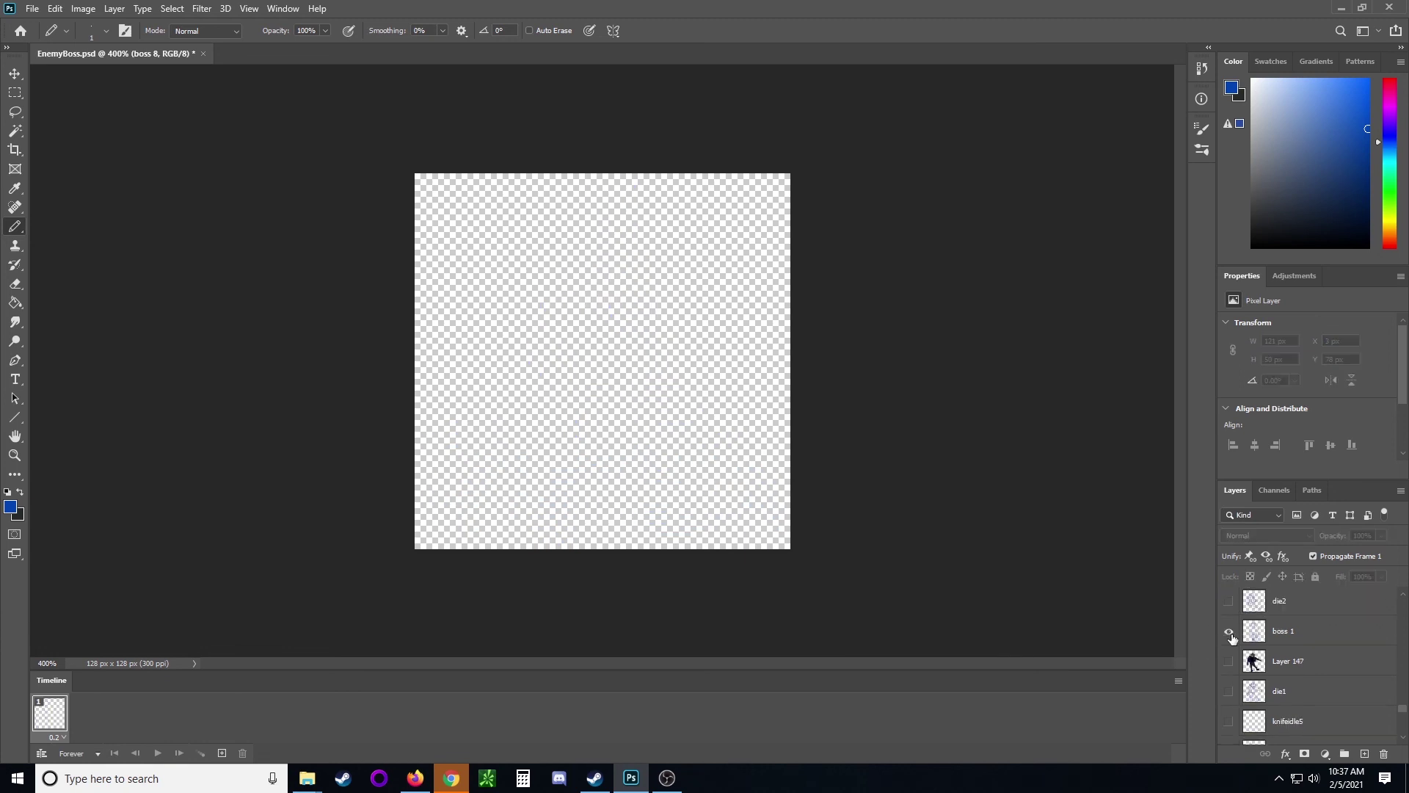
{"action": "left_click", "coordinate": [1228, 631]}
{"action": "double_click", "coordinate": [1303, 632]}
{"action": "left_click", "coordinate": [1302, 631]}
{"action": "type", "text": "die"}
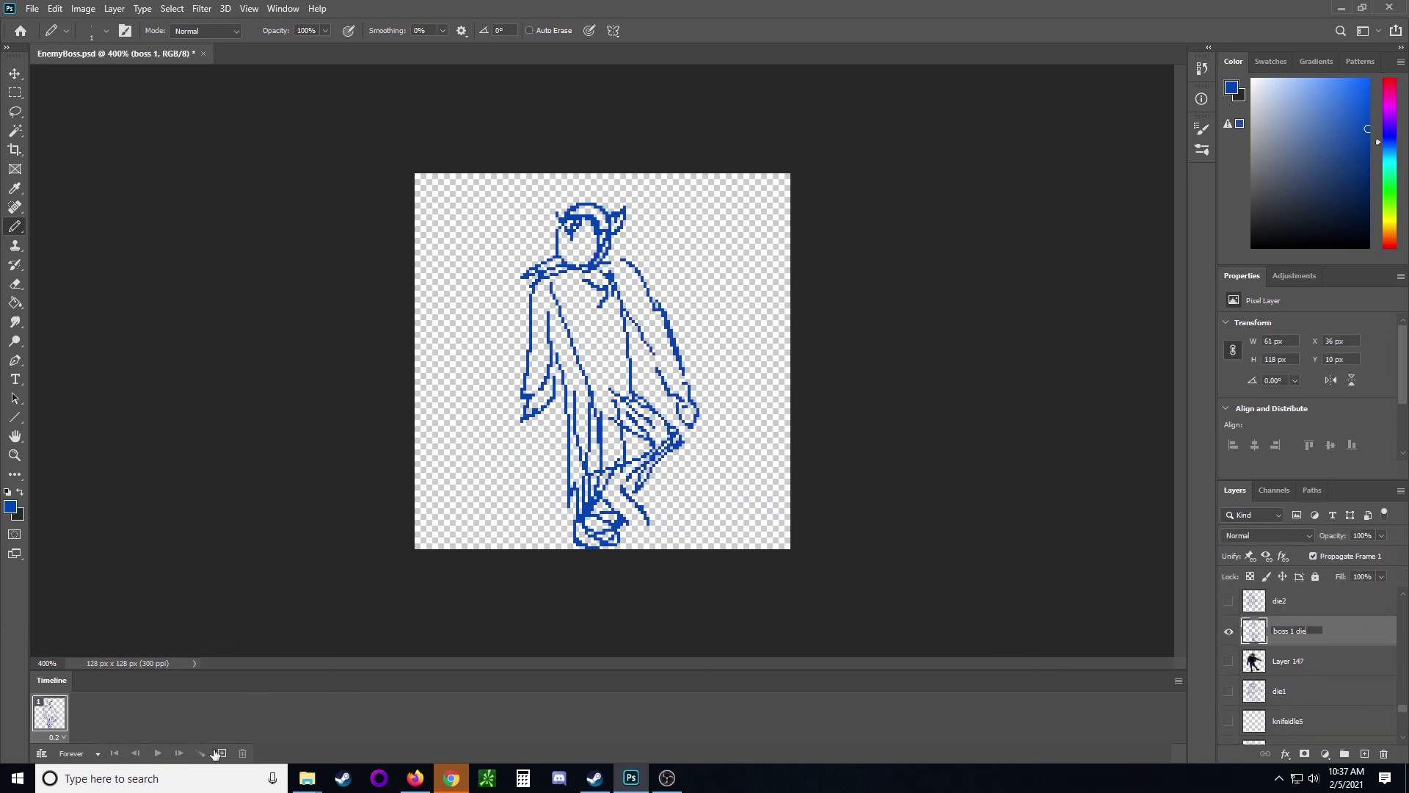
Add timeline frames 2 and 3 and rename the layers 'Boss 3 die' and 'boss 4 die'
{"action": "left_click", "coordinate": [221, 752]}
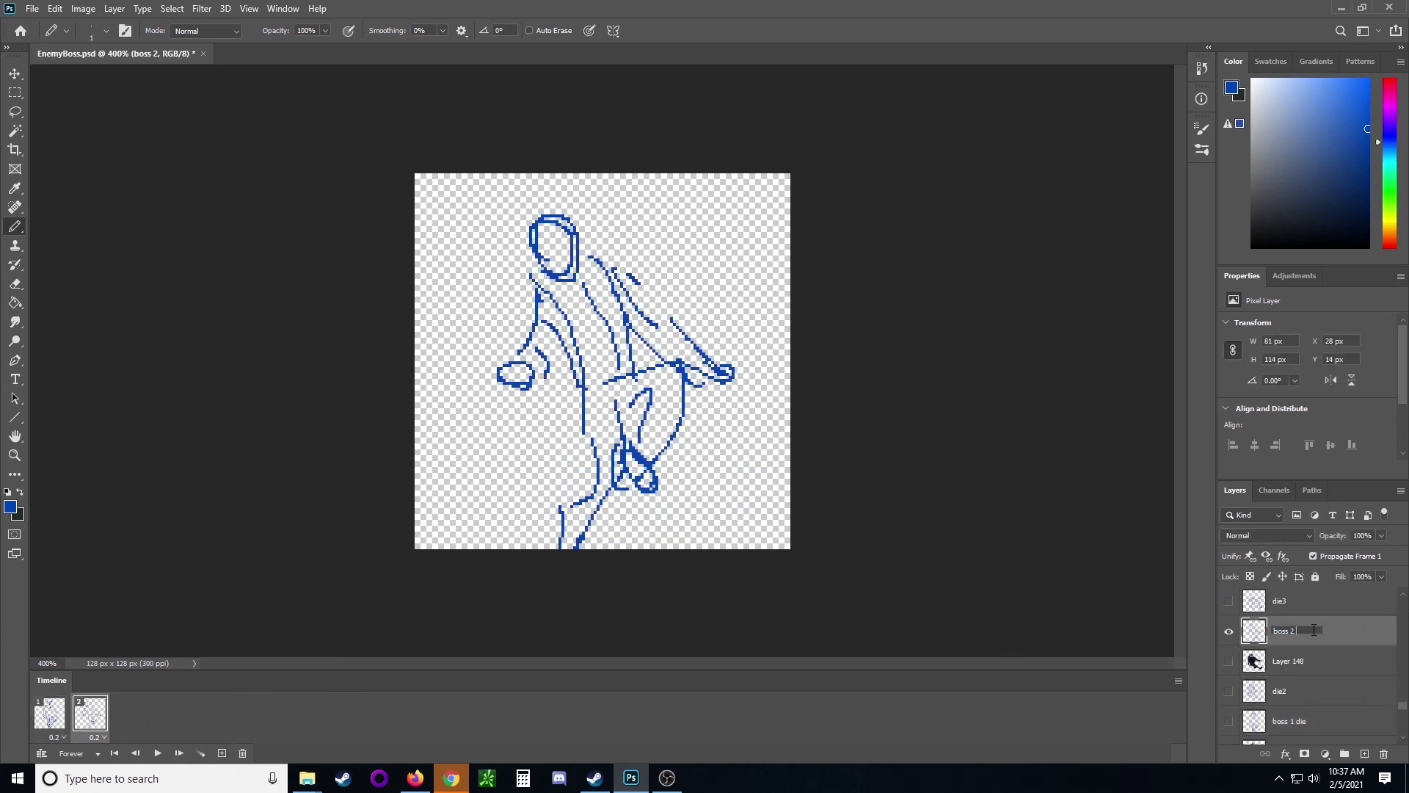
{"action": "left_click", "coordinate": [221, 753]}
{"action": "double_click", "coordinate": [1286, 601]}
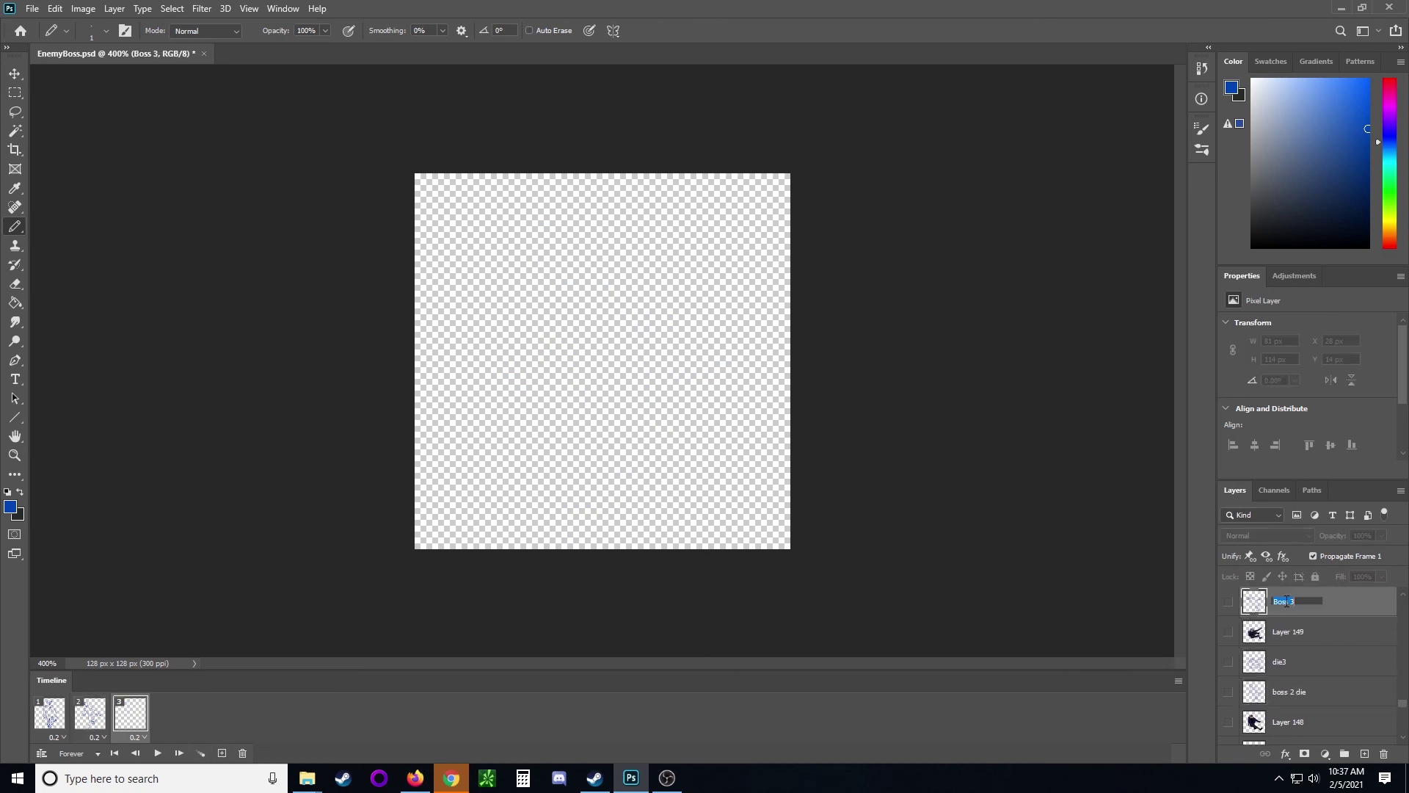
{"action": "key", "text": "Return"}
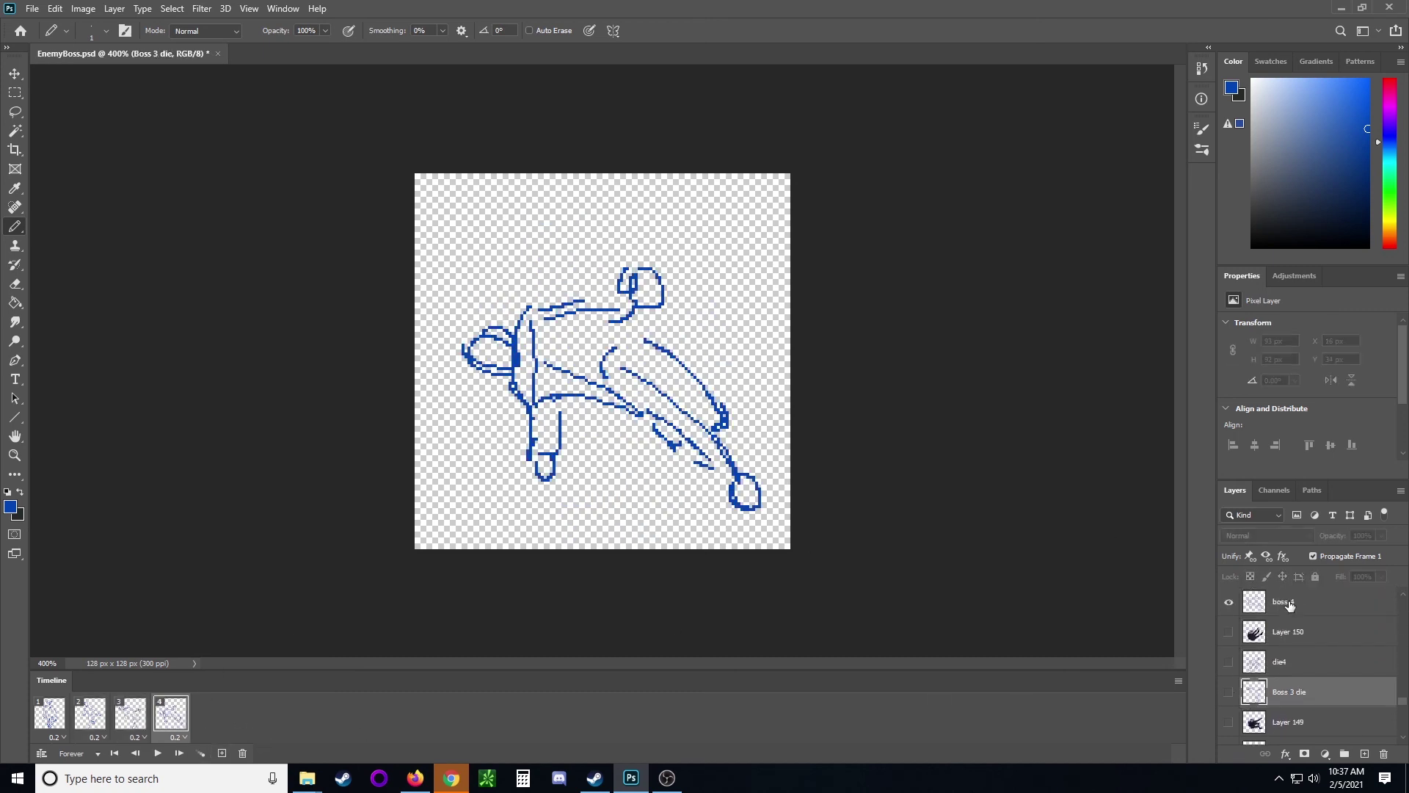
{"action": "double_click", "coordinate": [1289, 601]}
{"action": "type", "text": "boss 4 die"}
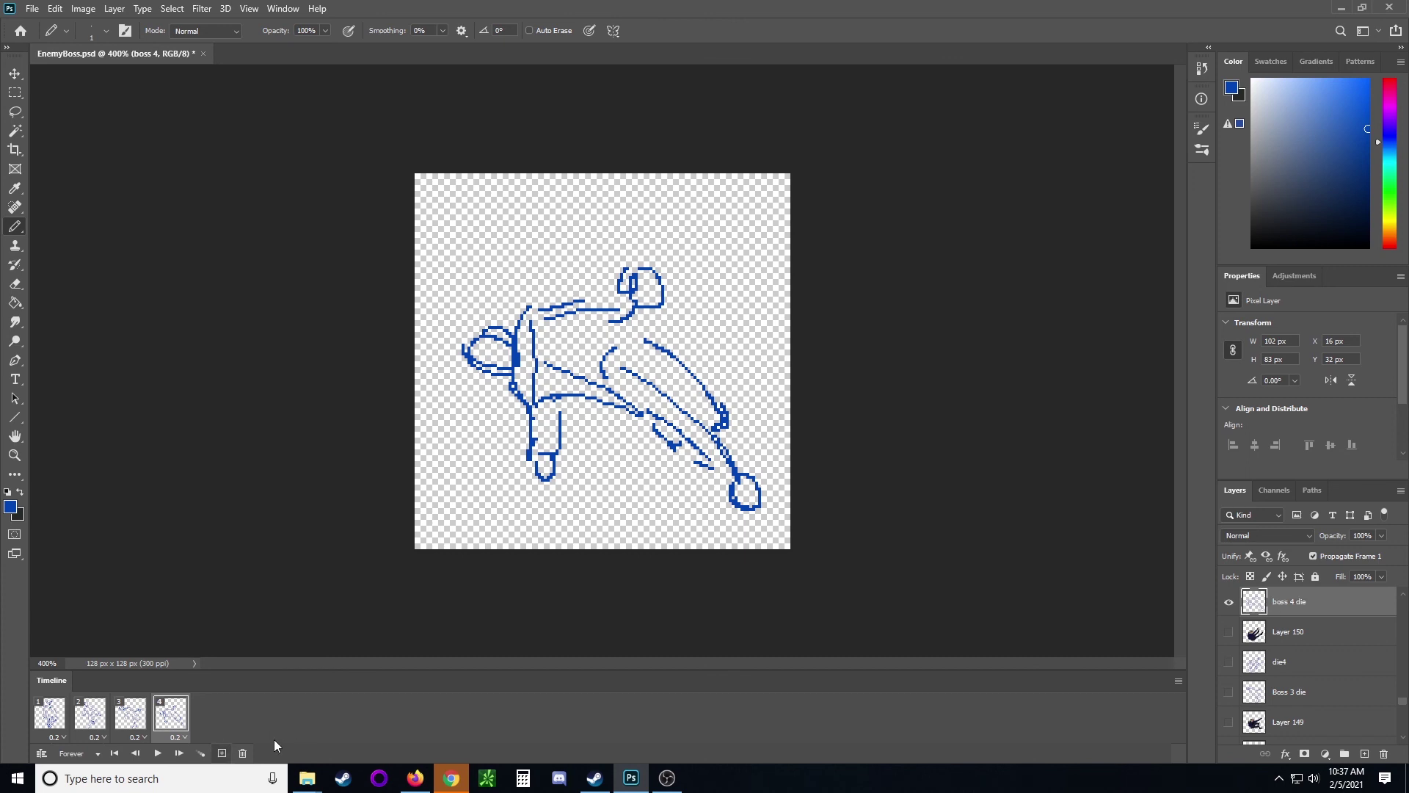
Add frame 5 and rename boss 5 and boss 6 with a 'die' suffix, showing each
{"action": "left_click", "coordinate": [221, 753]}
{"action": "double_click", "coordinate": [1306, 602]}
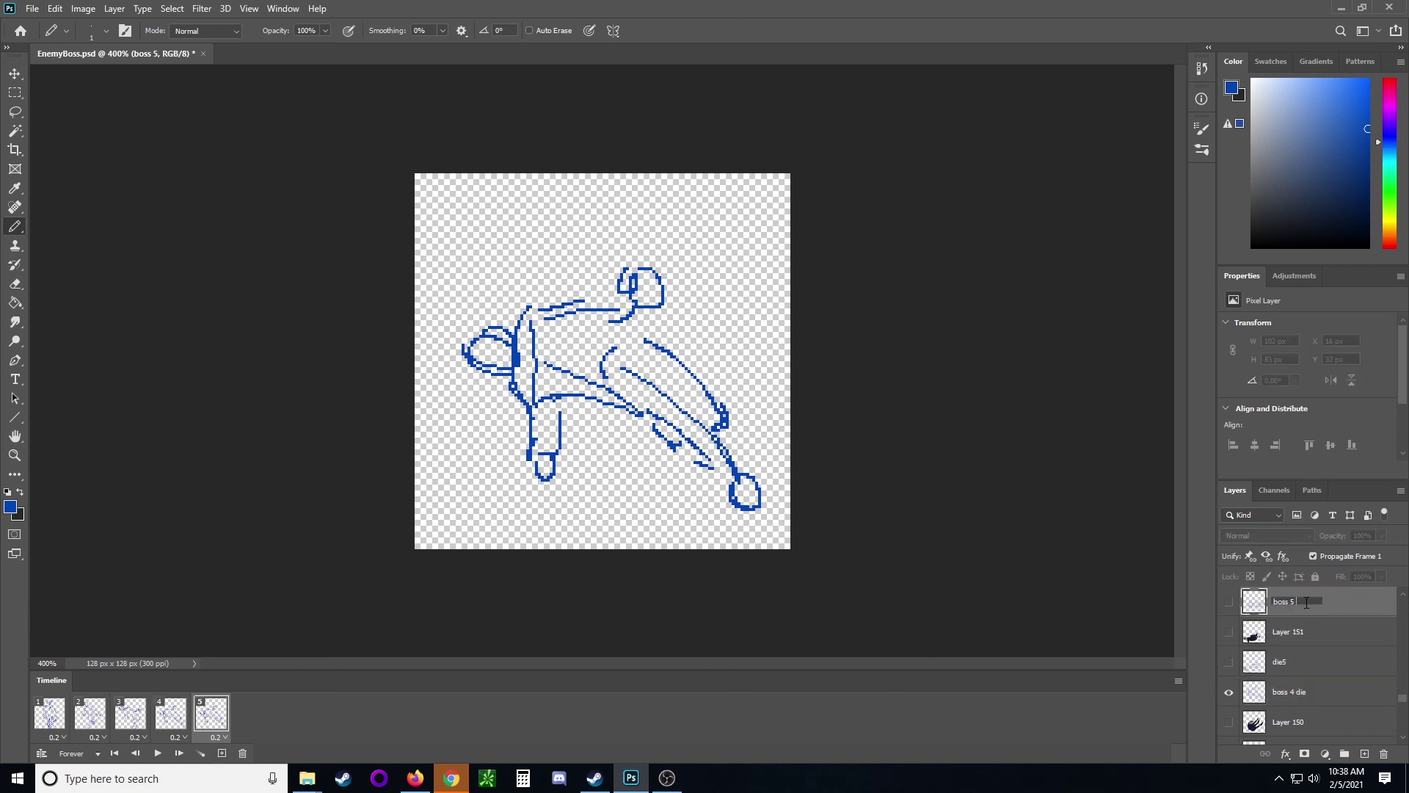
{"action": "left_click", "coordinate": [1228, 602], "text": "alt"}
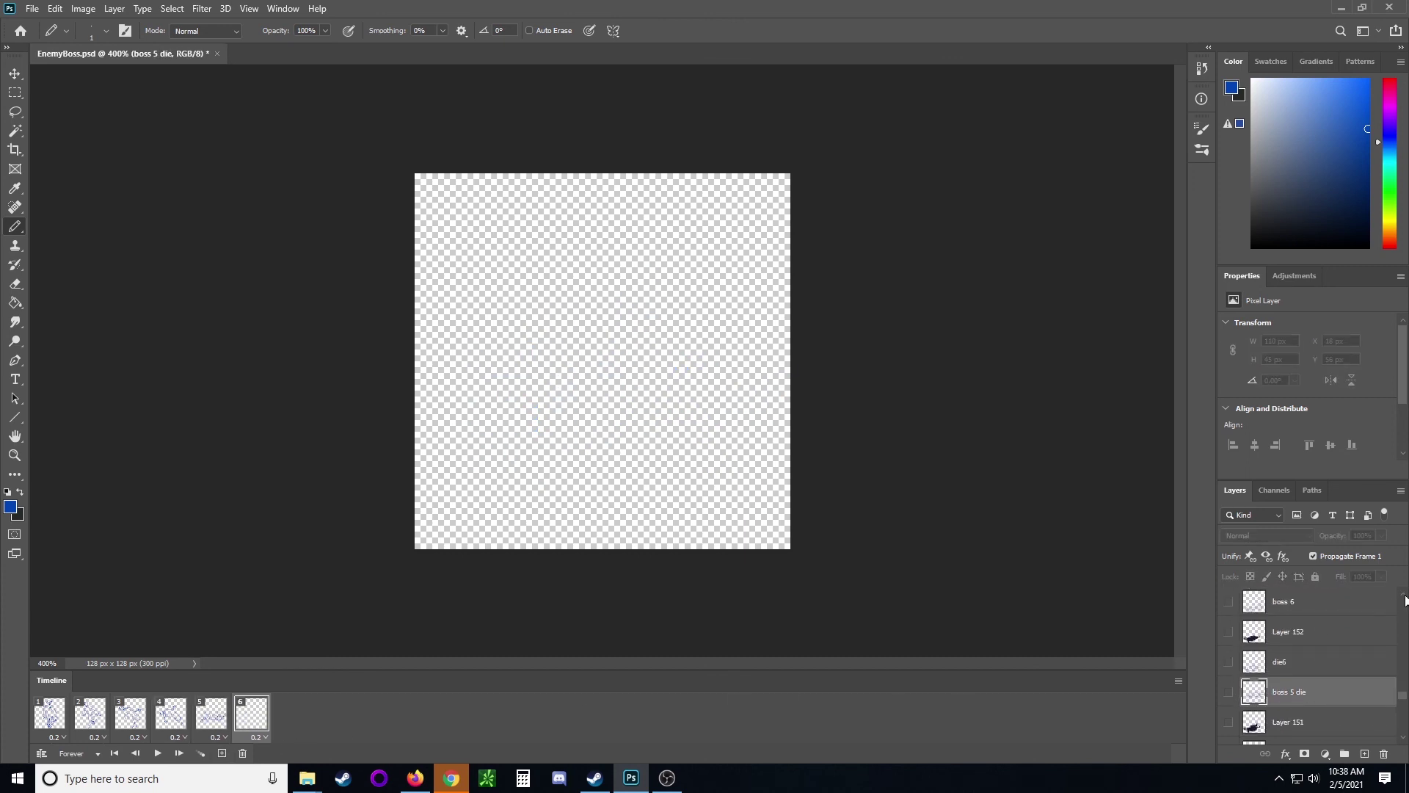
{"action": "double_click", "coordinate": [1314, 631]}
{"action": "type", "text": "die"}
{"action": "left_click", "coordinate": [1229, 632], "text": "alt"}
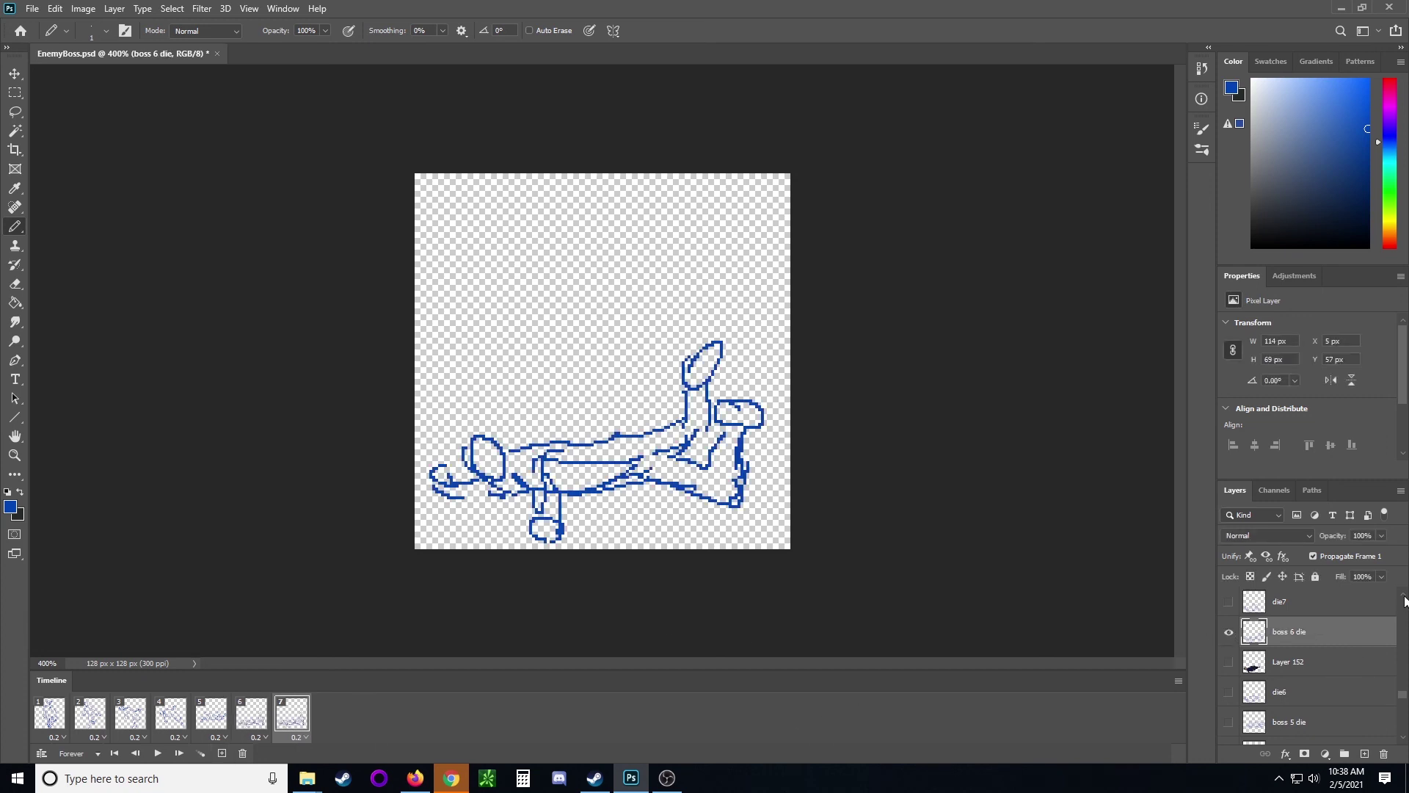
Add the boss 7 frame and rename boss 7 and boss 8 with a 'die' suffix
{"action": "key", "text": "F2"}
{"action": "double_click", "coordinate": [1310, 631]}
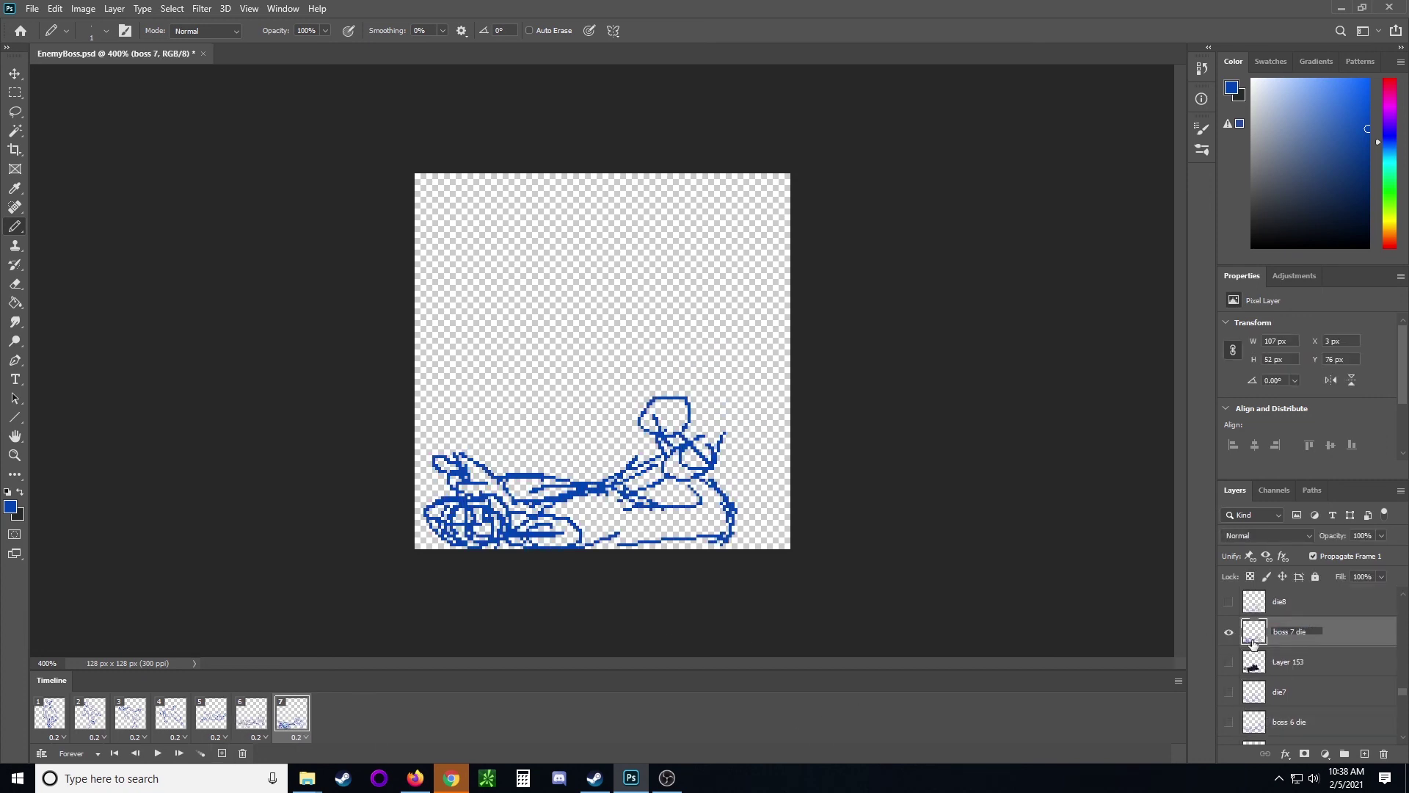
{"action": "key", "text": "F2"}
{"action": "double_click", "coordinate": [1311, 631]}
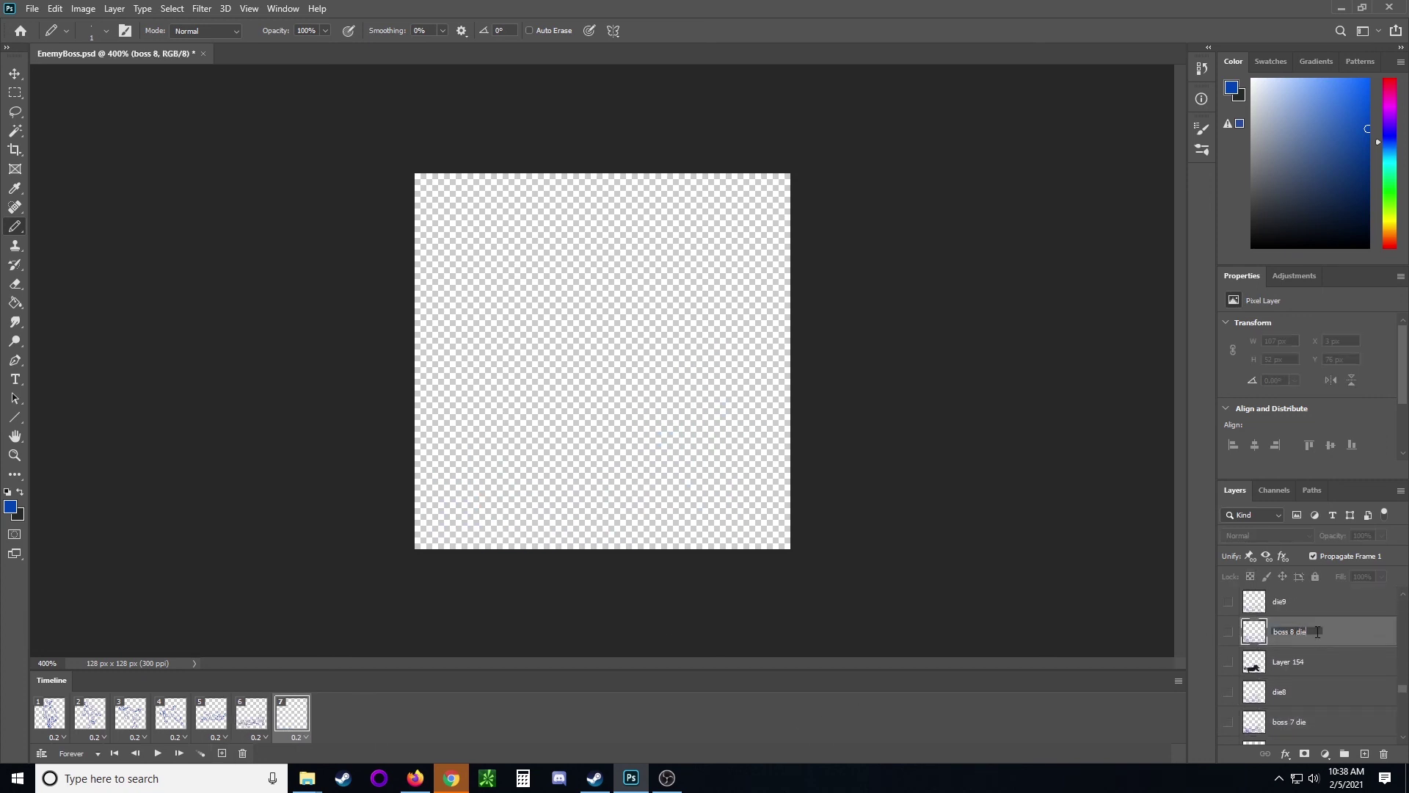
{"action": "type", "text": "die"}
{"action": "left_click", "coordinate": [1228, 632], "text": "alt"}
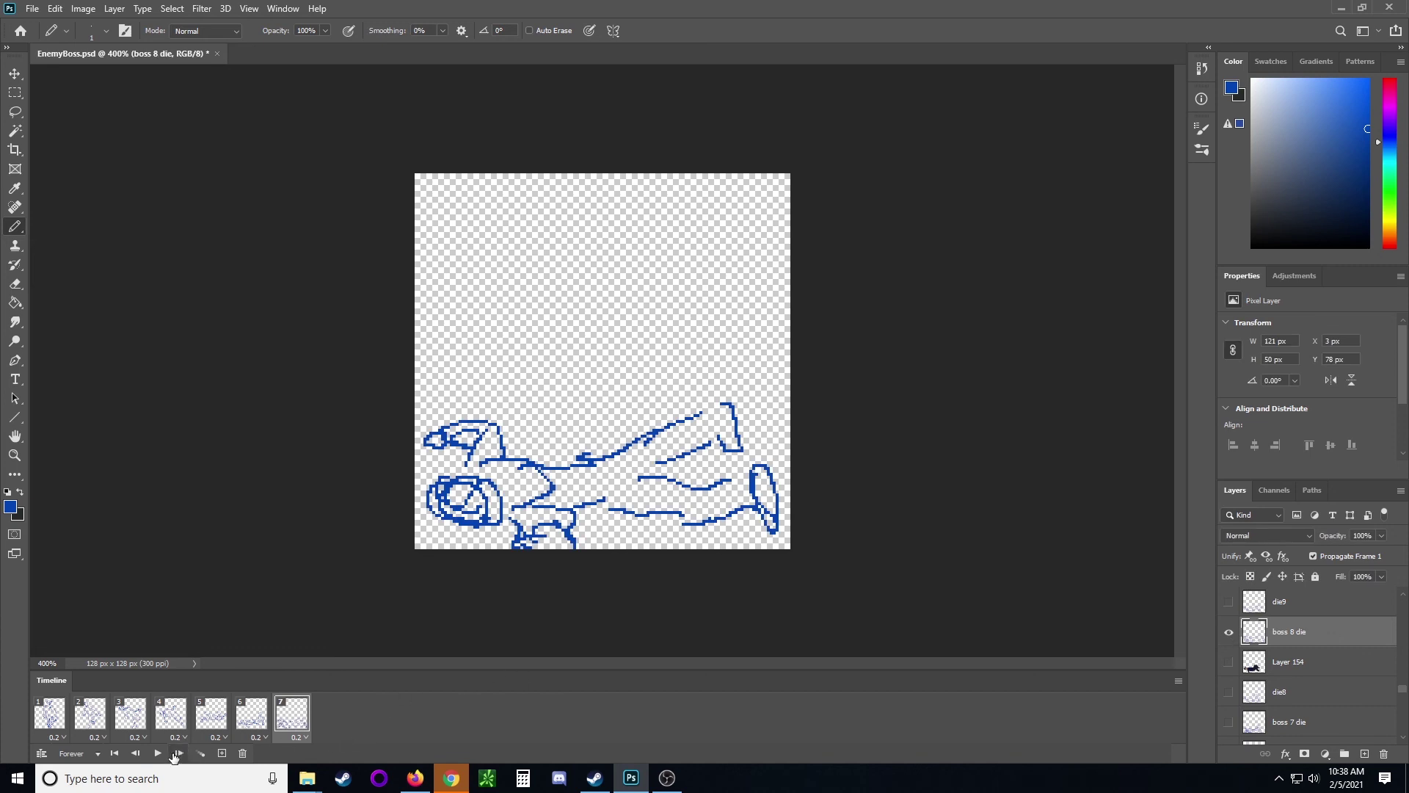
Play the seven-frame death animation, then stop it on frame 1
{"action": "left_click", "coordinate": [160, 754]}
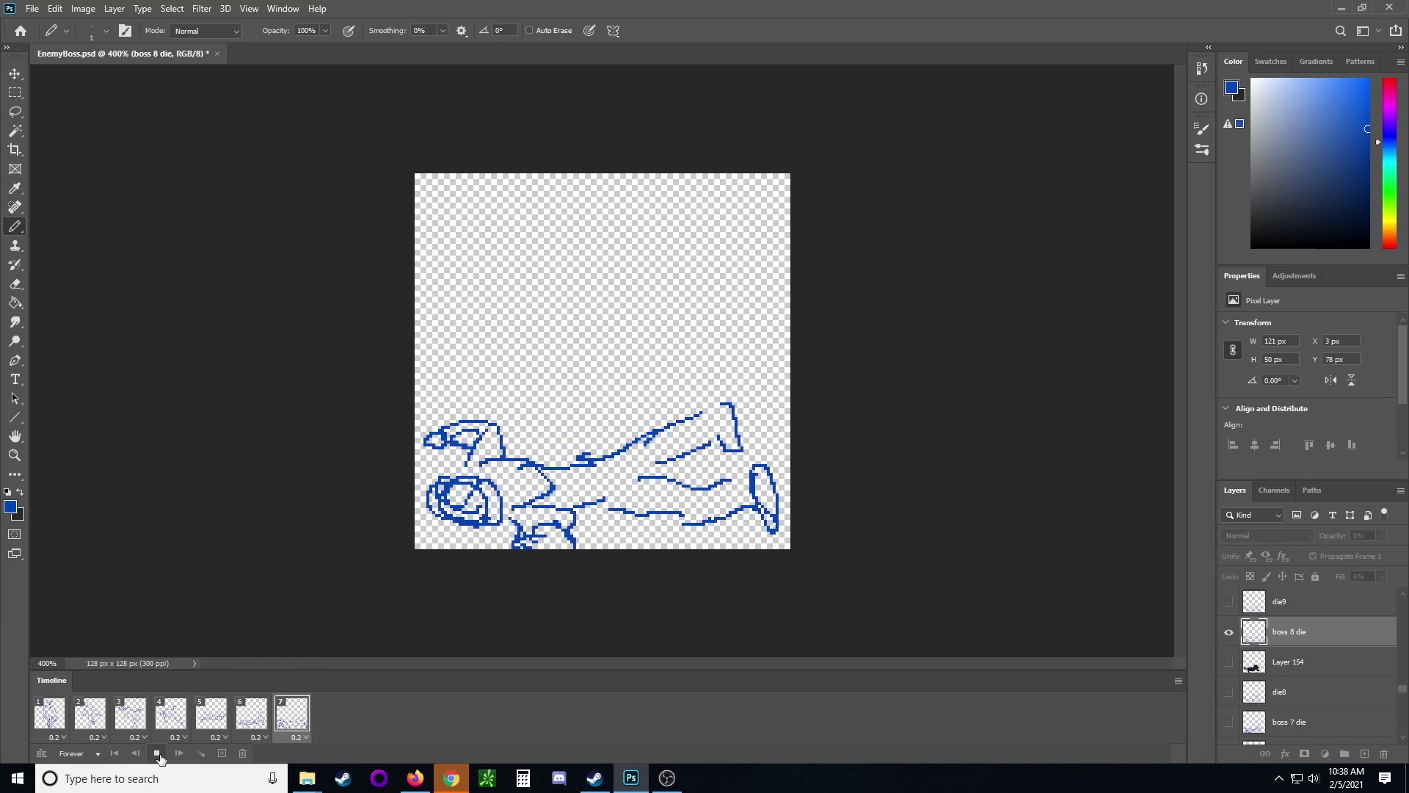
{"action": "left_click", "coordinate": [158, 754]}
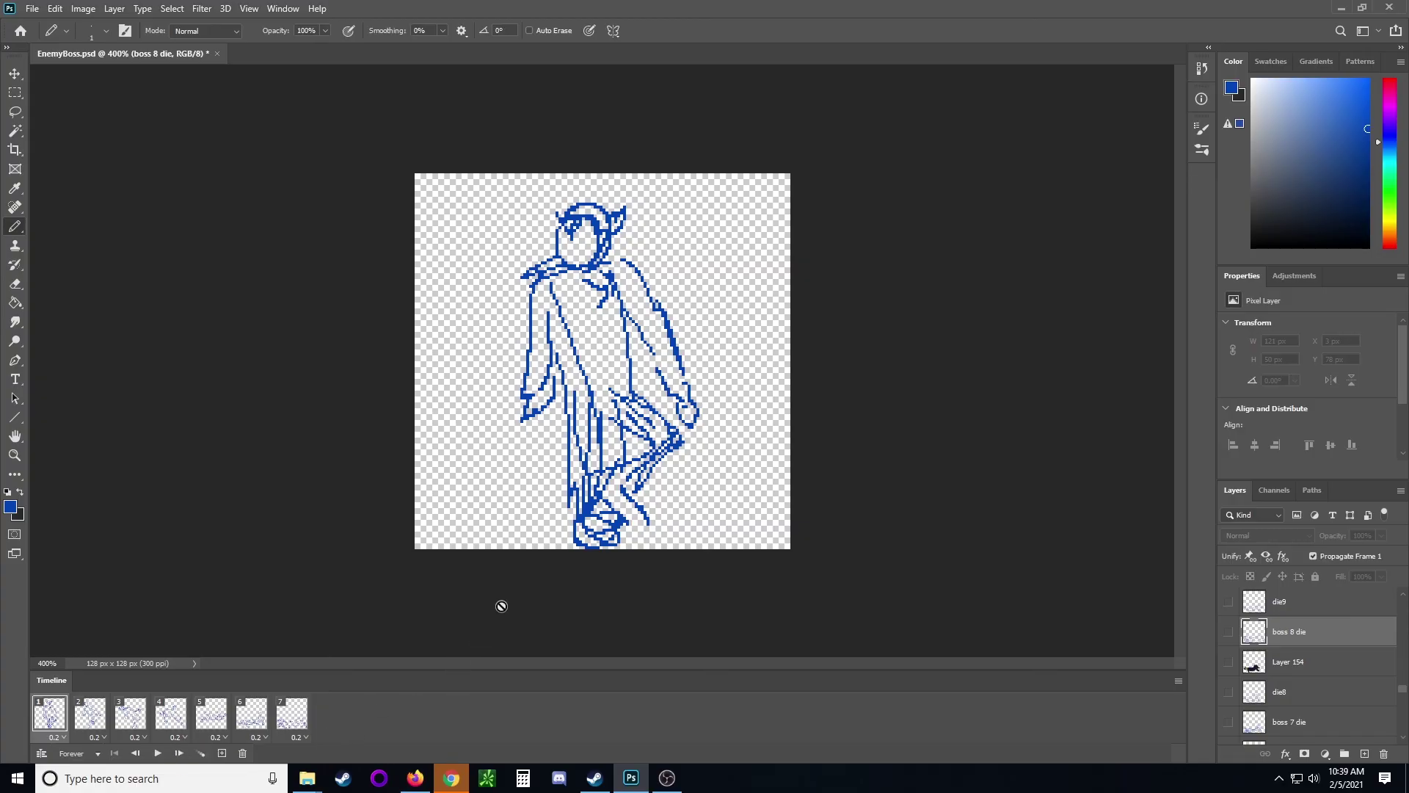
{"action": "left_click_drag", "start_coordinate": [1401, 696], "coordinate": [1402, 734]}
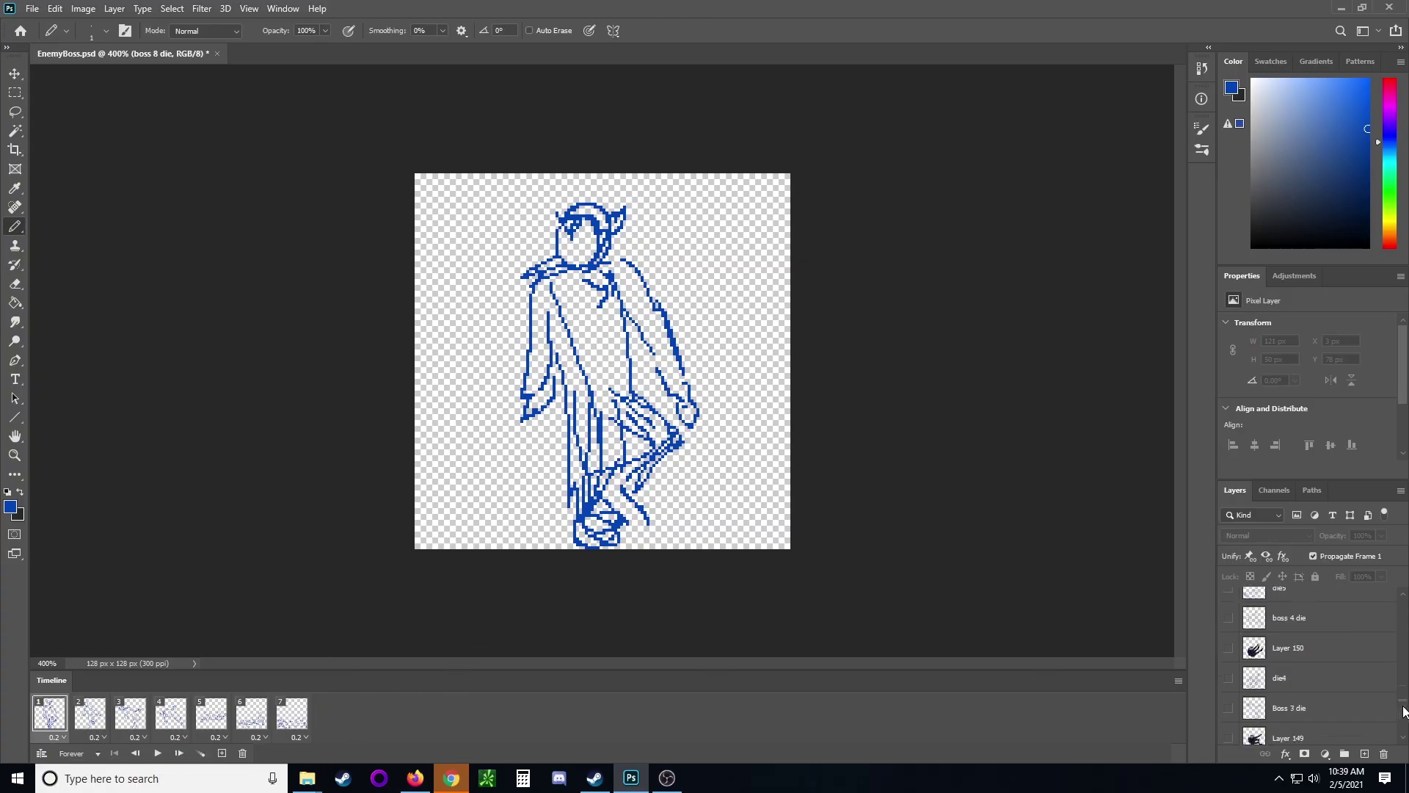